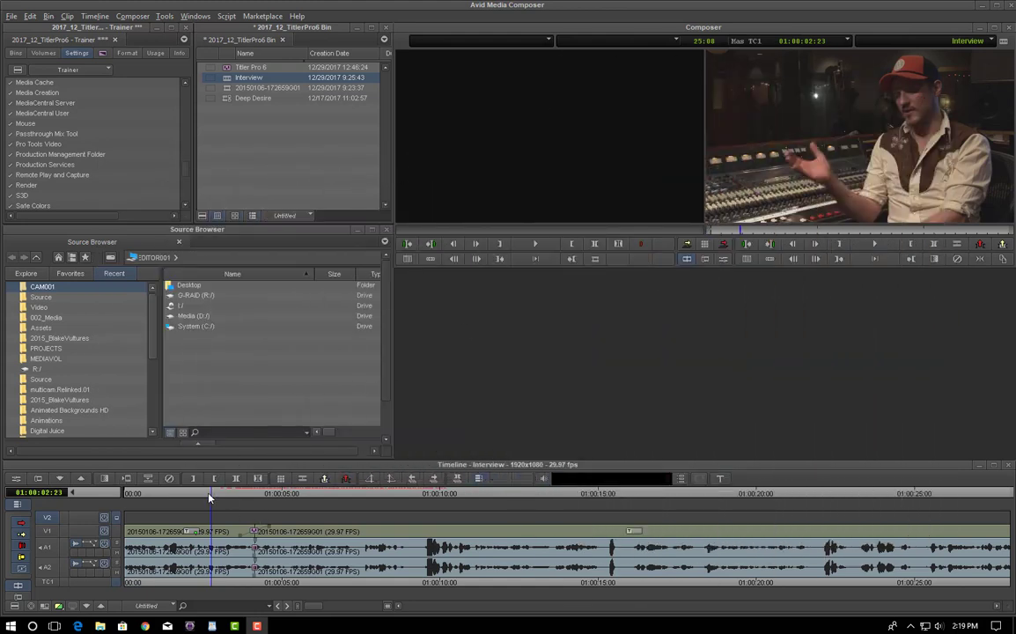
Step: Park the playhead at 01:00:07:04 and add a new NewBlue title effect on V2 above the interview
drag(213, 498, 206, 498)
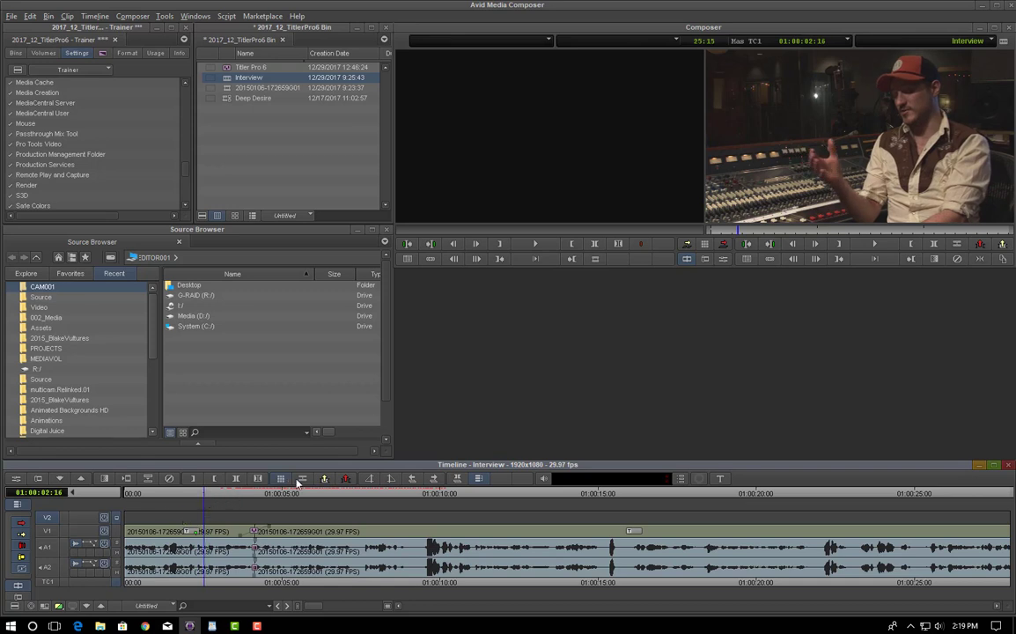
click(282, 479)
drag(209, 498, 350, 496)
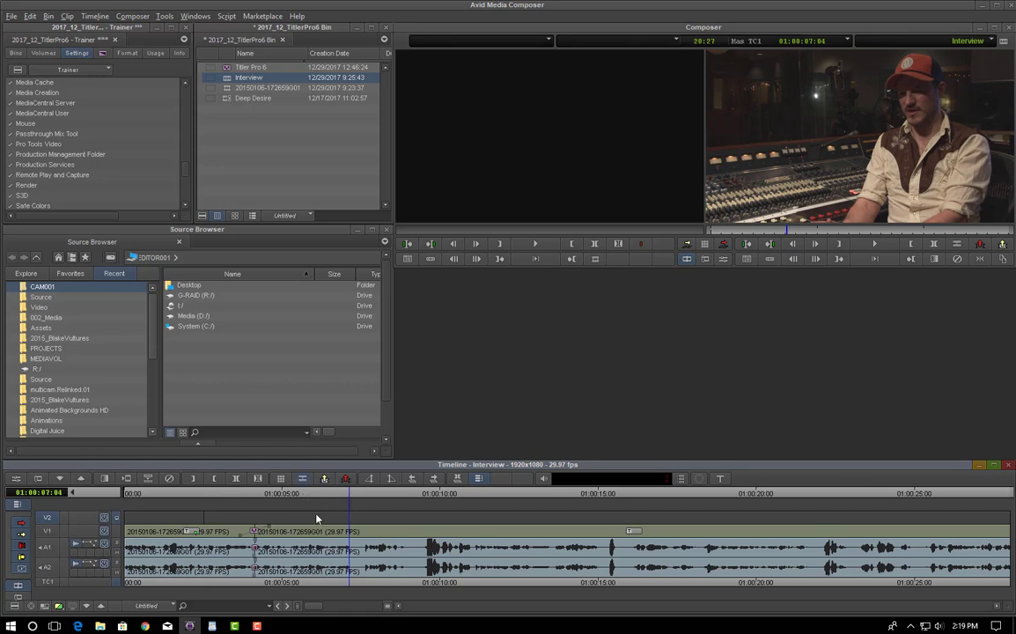
right_click(281, 524)
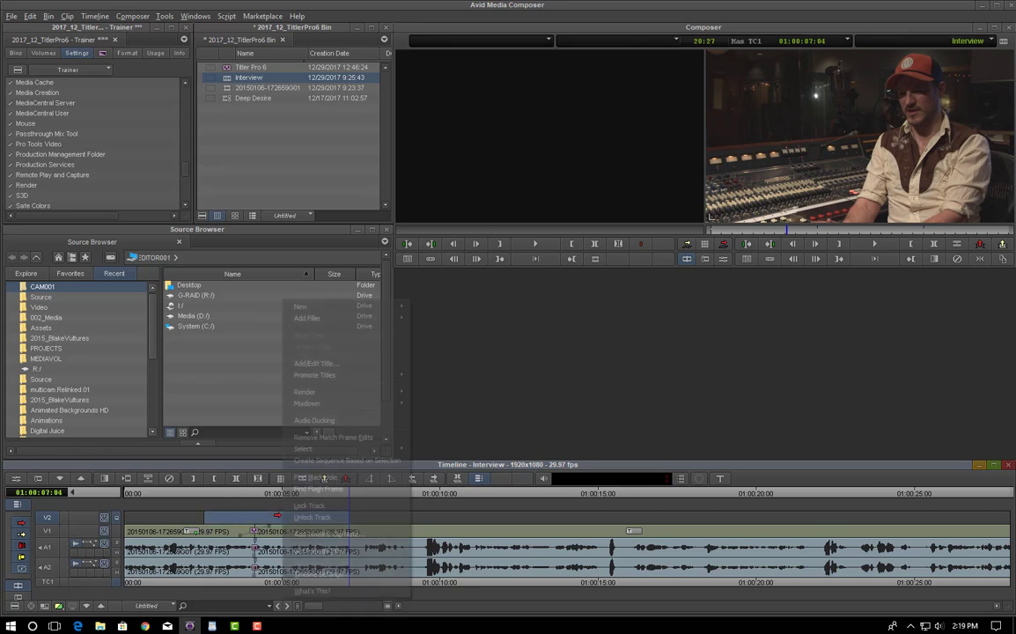
click(315, 362)
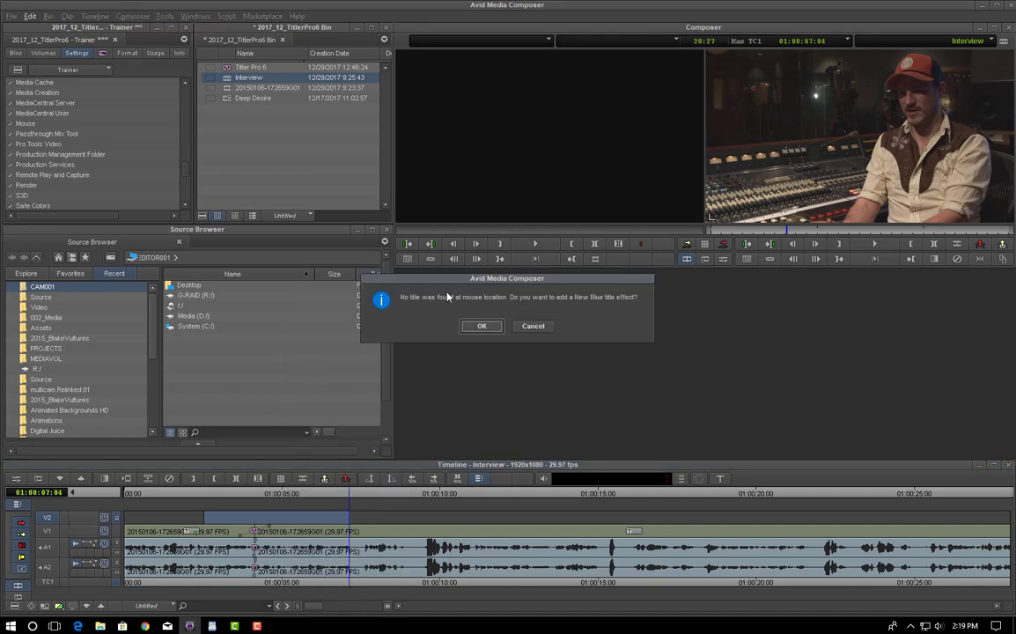
click(481, 326)
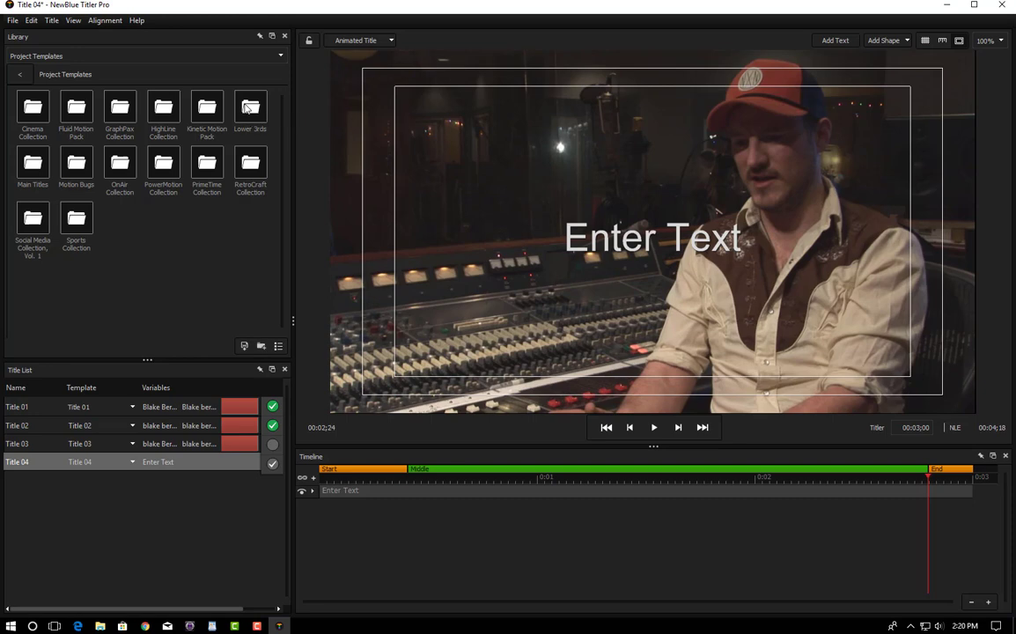
Step: Open the Lower 3rds template folder and preview the Stratosphere L3rd template on the title
double_click(249, 107)
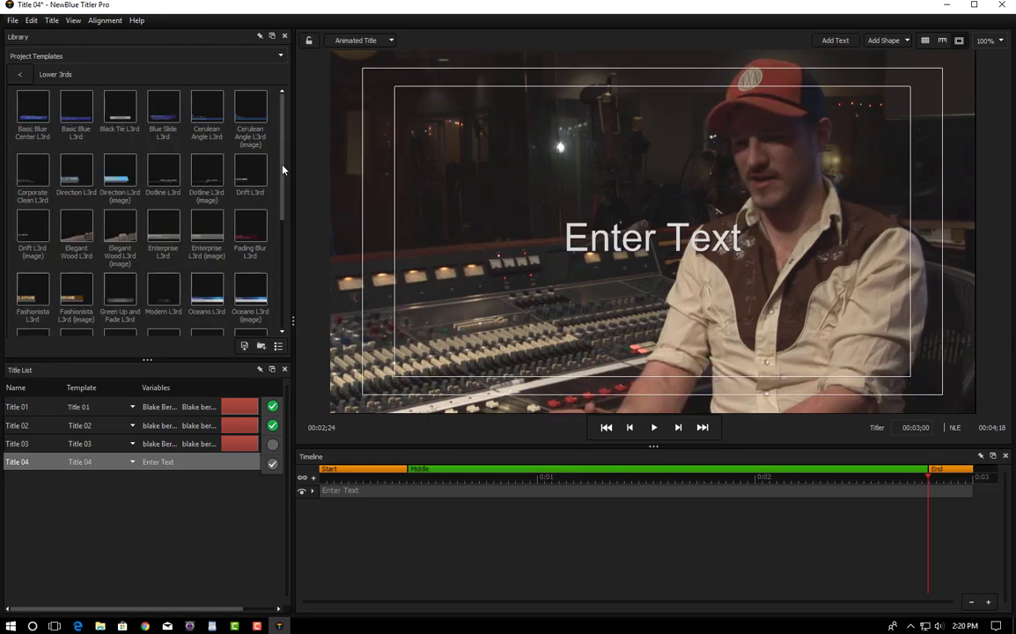
drag(281, 169, 293, 306)
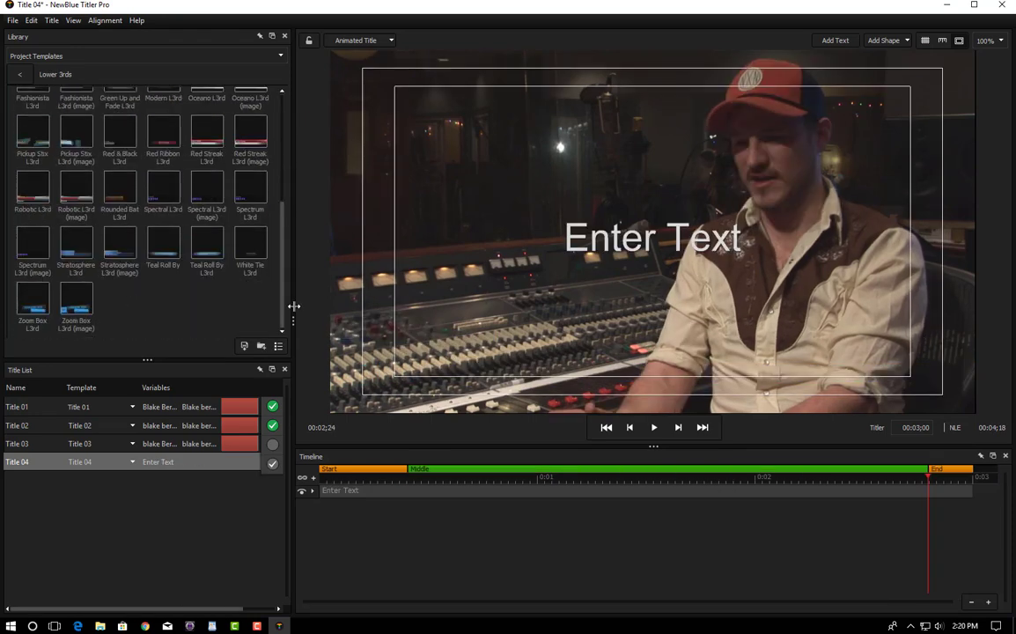
double_click(128, 242)
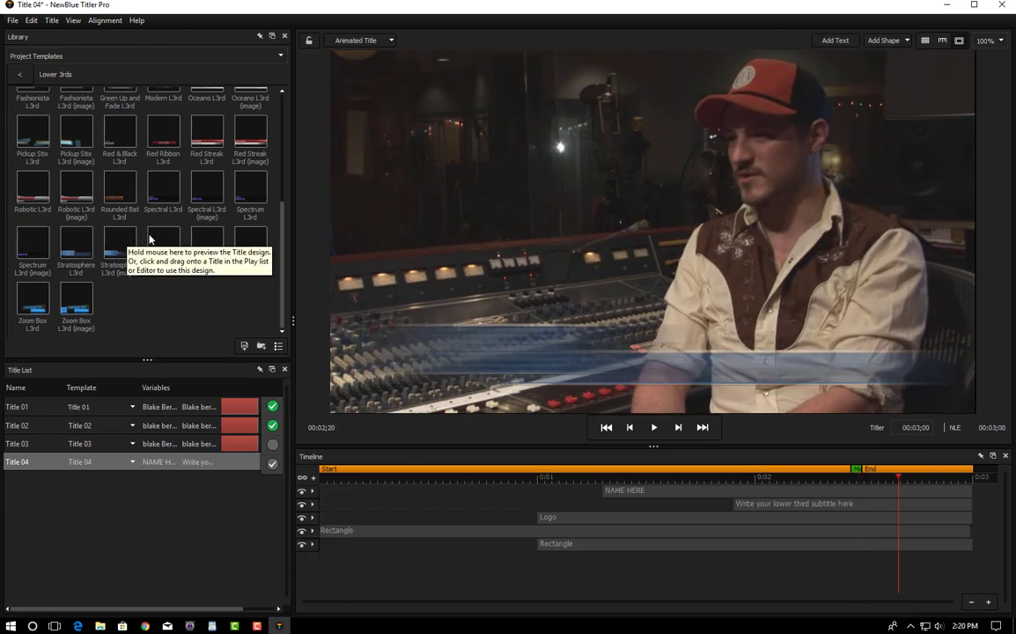
mouse_move(209, 239)
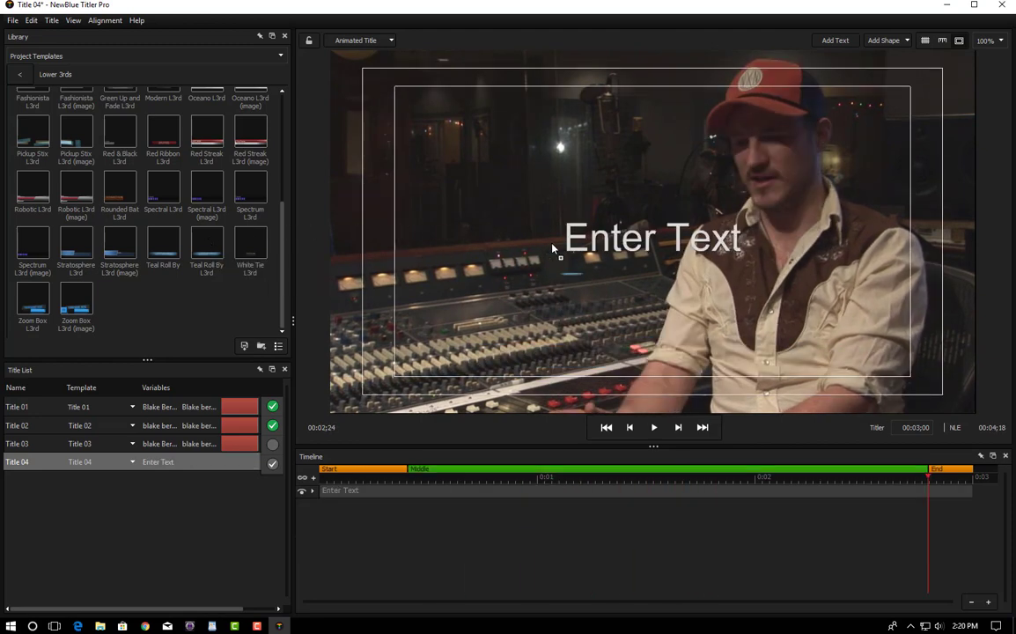
drag(553, 248, 553, 248)
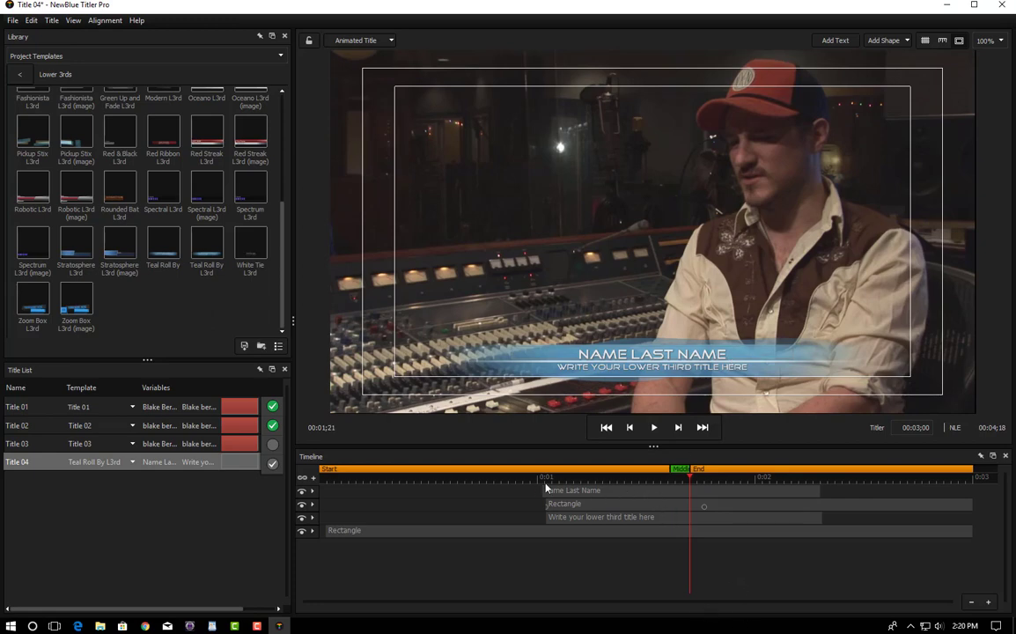
drag(694, 483, 800, 483)
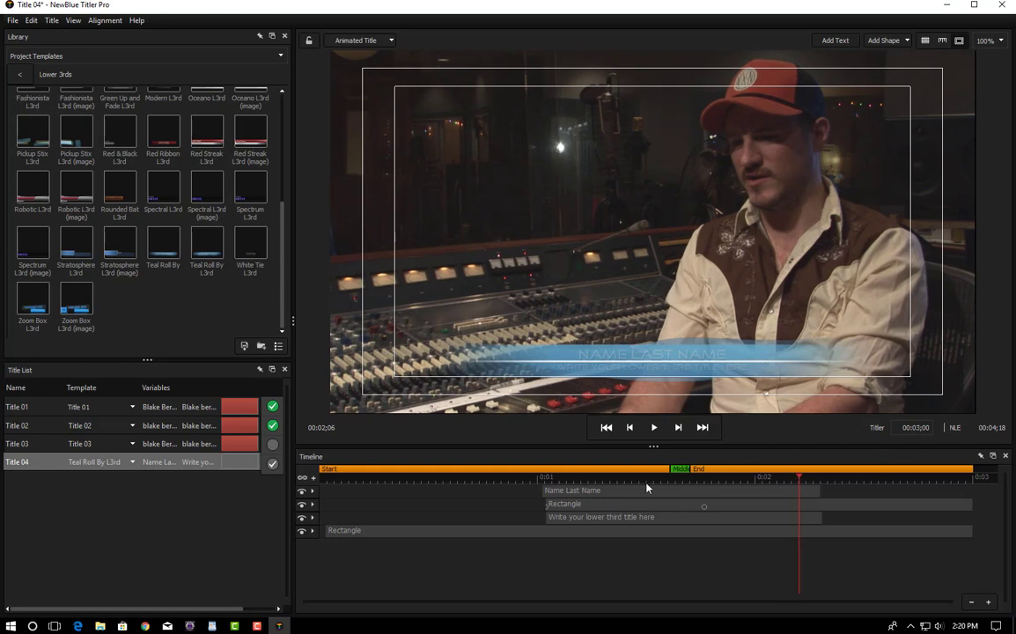
drag(799, 480, 643, 518)
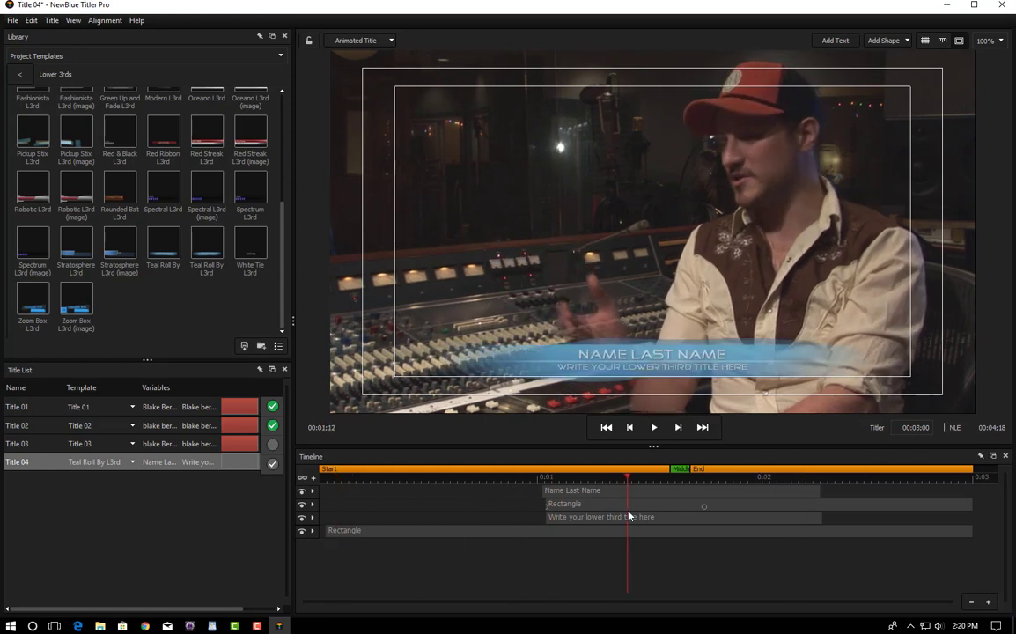
right_click(680, 472)
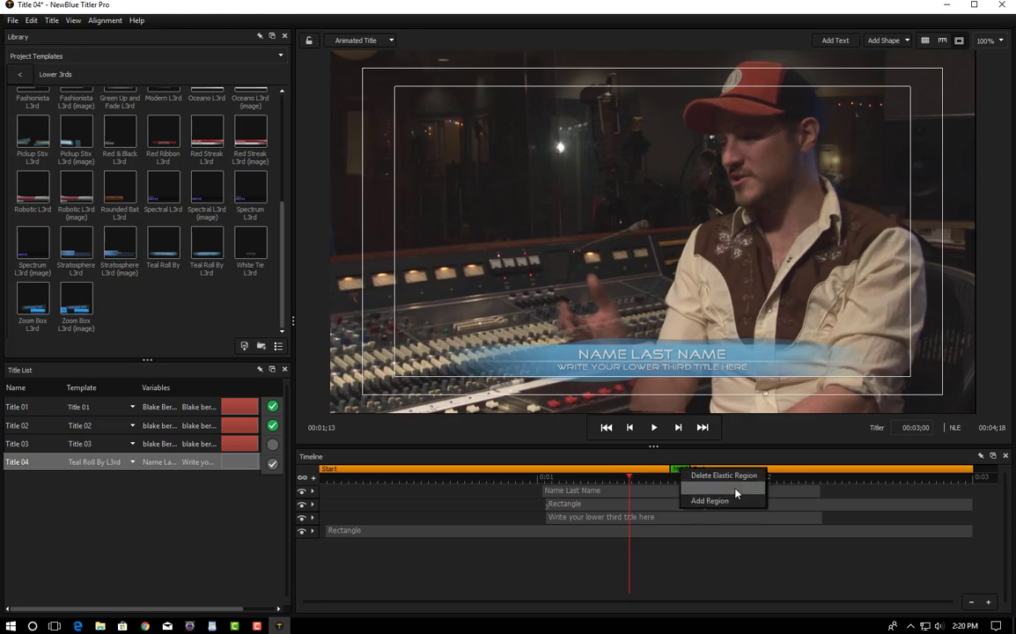
click(679, 473)
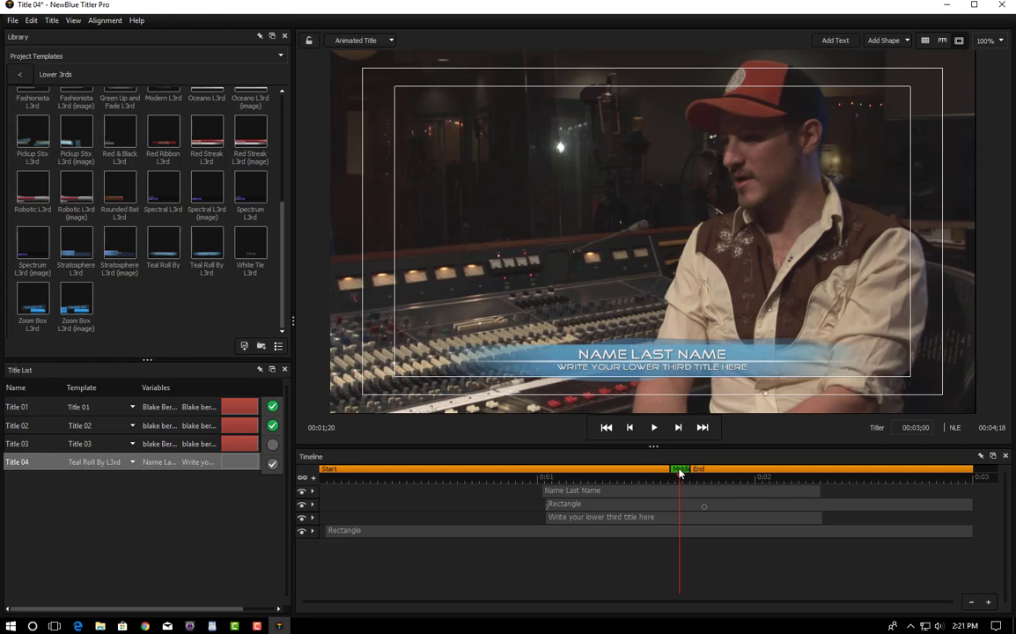
drag(679, 476, 662, 511)
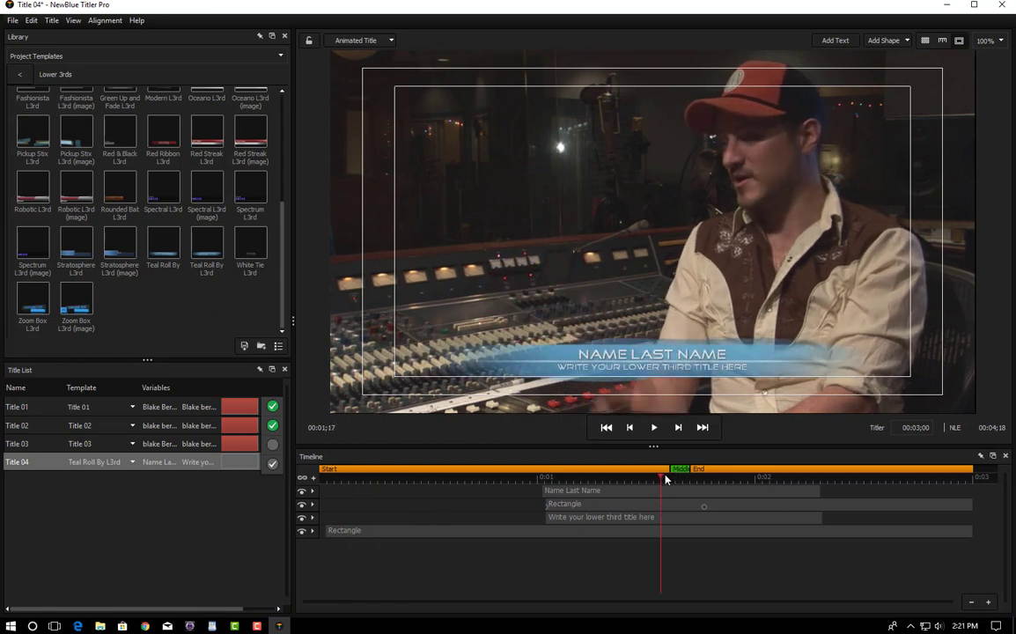
click(677, 480)
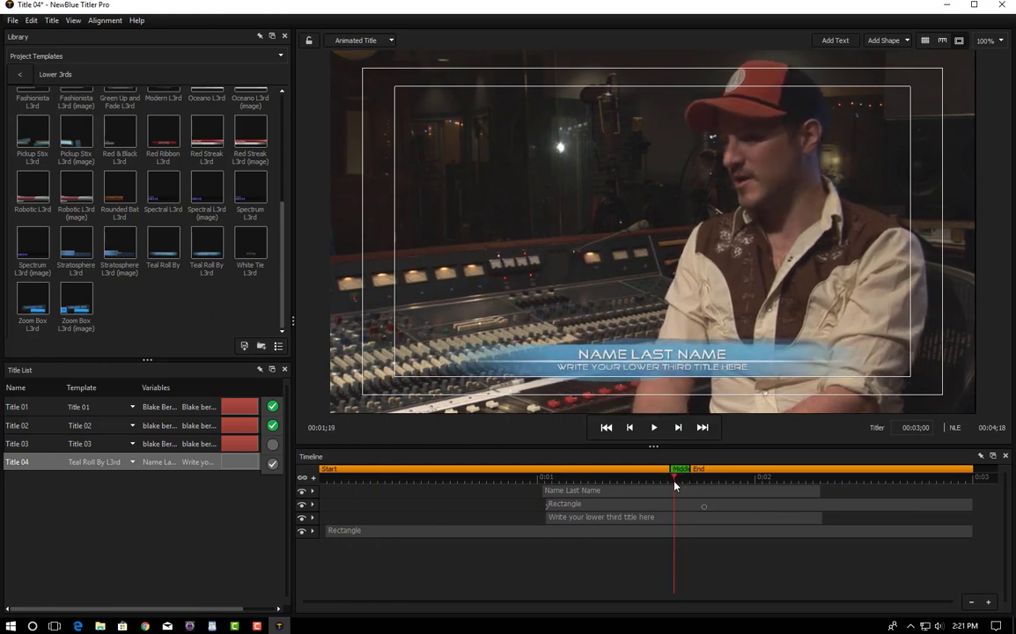
click(681, 484)
drag(681, 480, 955, 483)
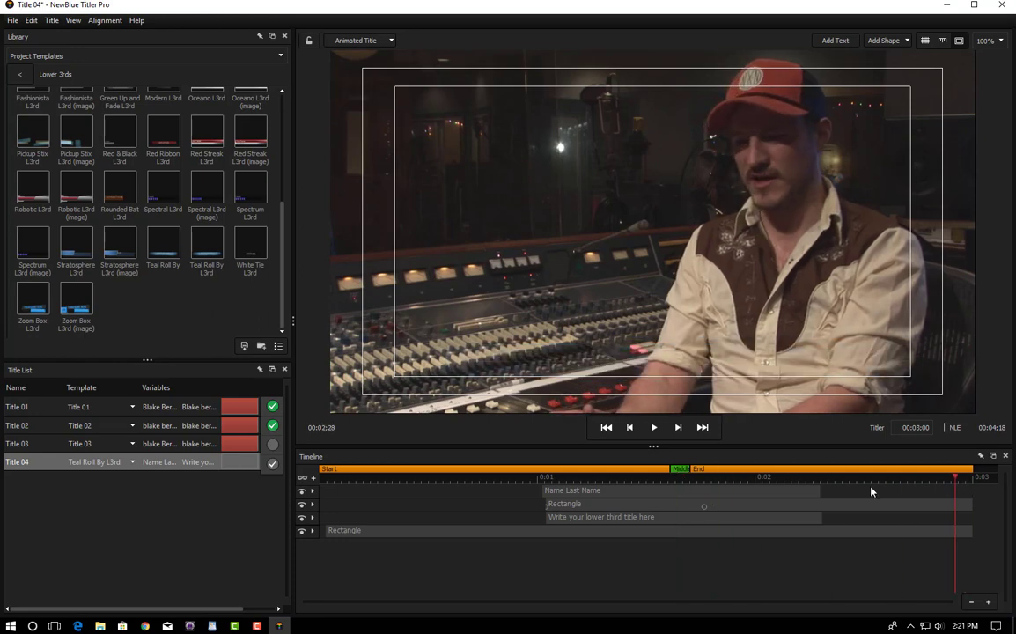
drag(870, 492, 678, 488)
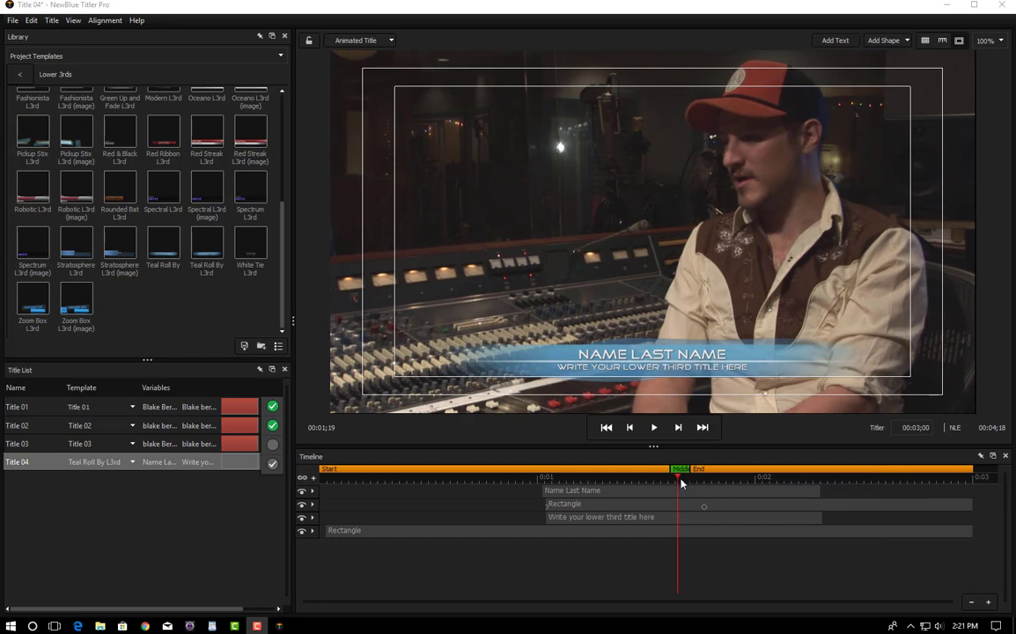
click(302, 492)
click(302, 503)
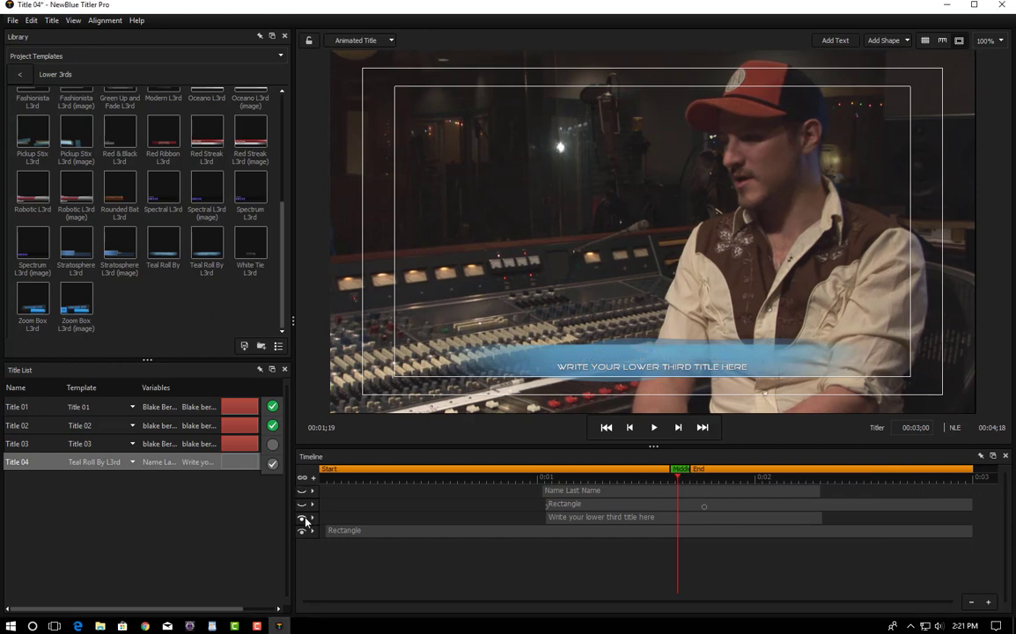
click(302, 517)
click(302, 531)
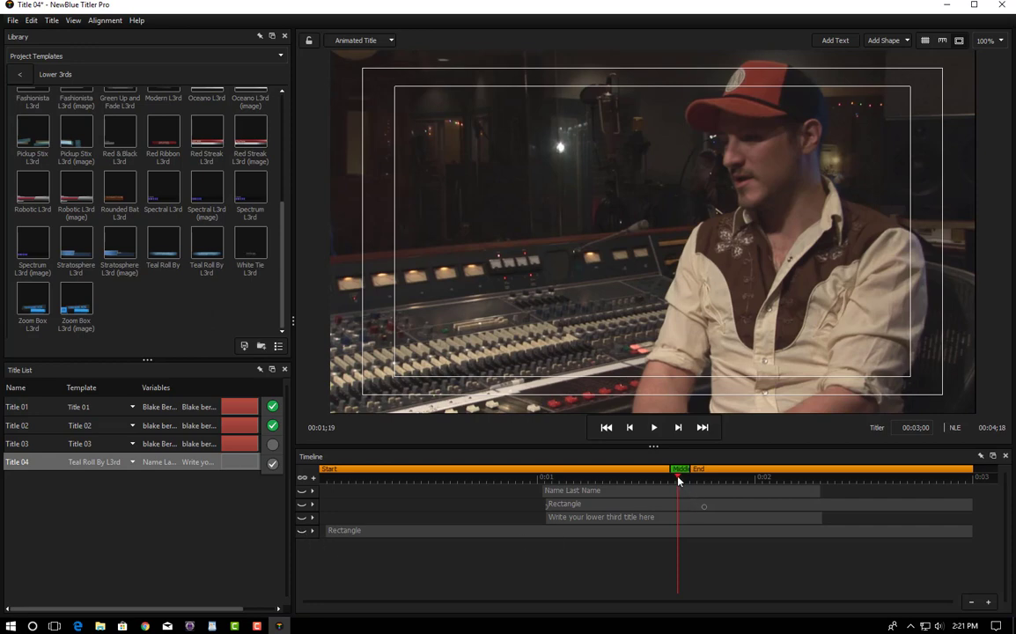
drag(678, 480, 656, 484)
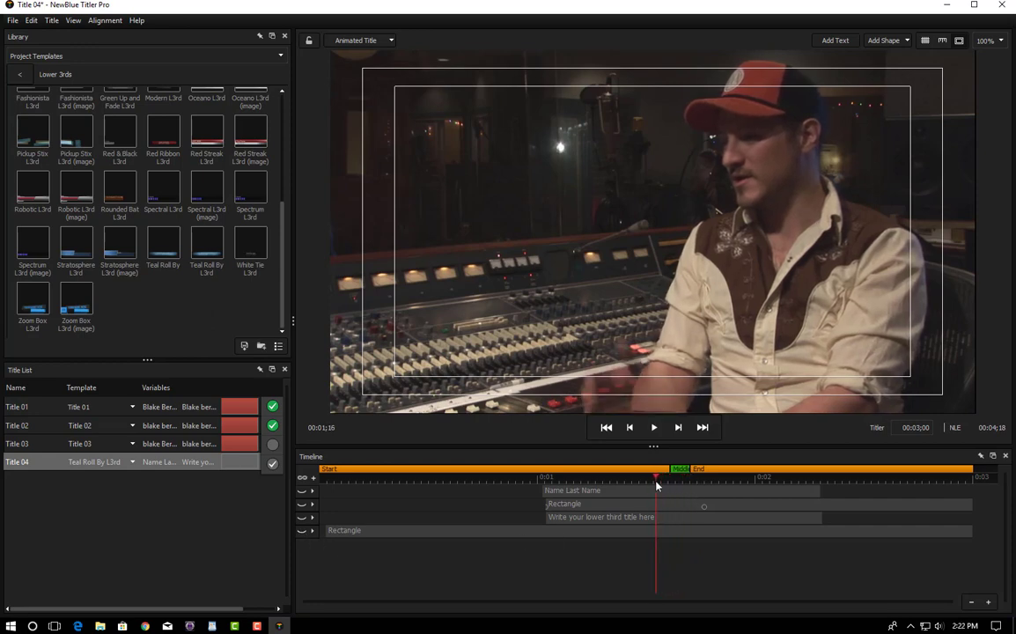
click(302, 492)
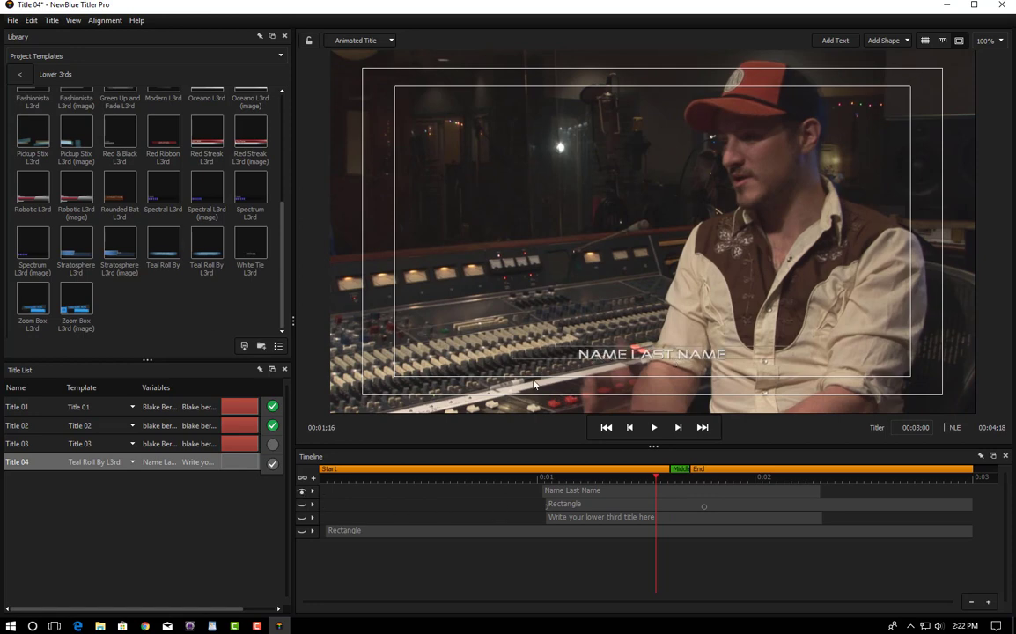
click(302, 491)
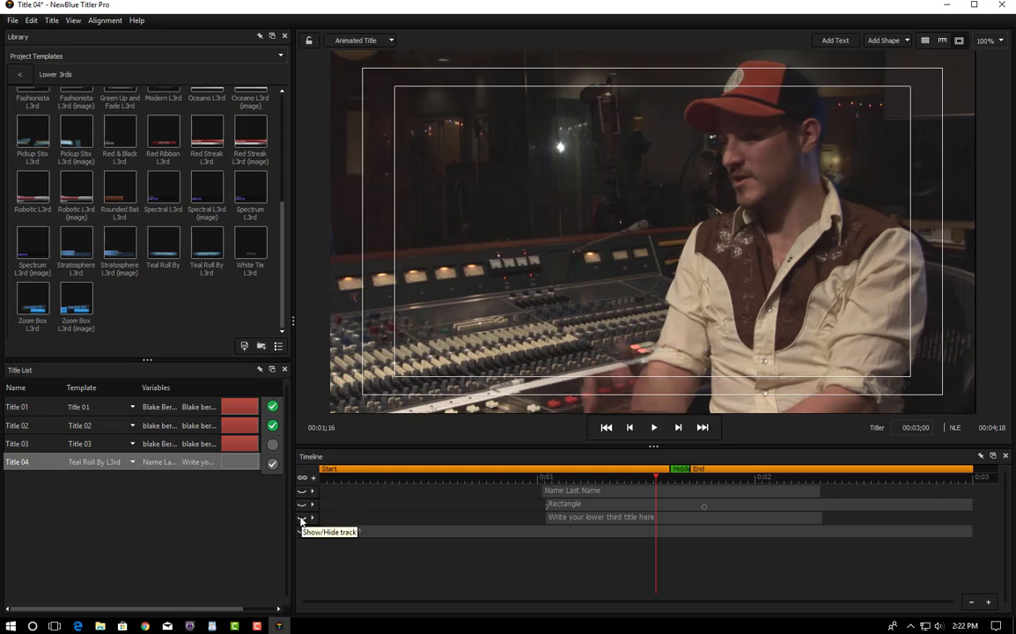
click(302, 518)
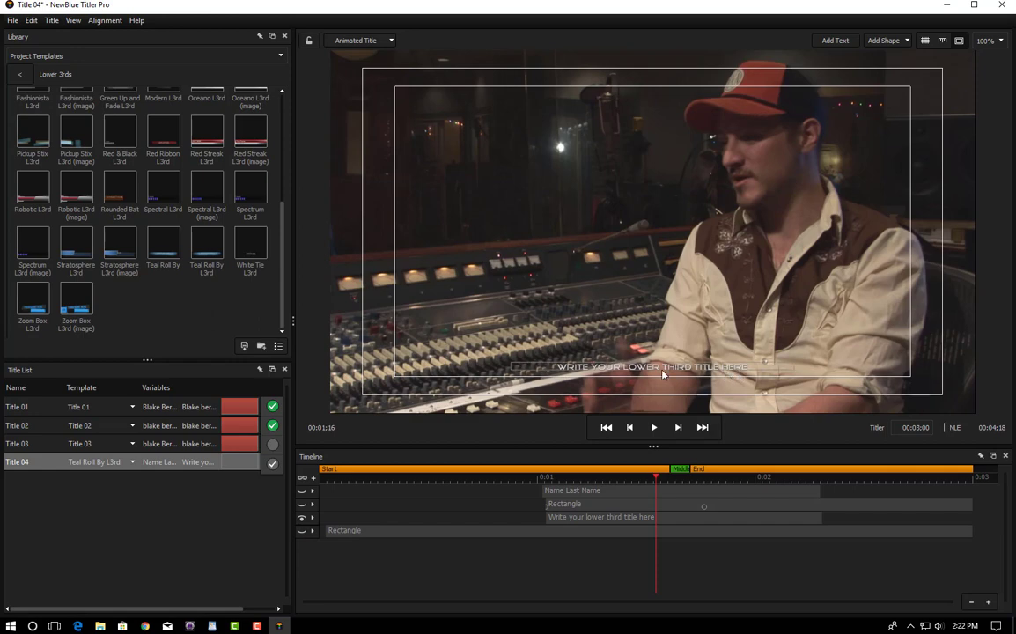
click(301, 519)
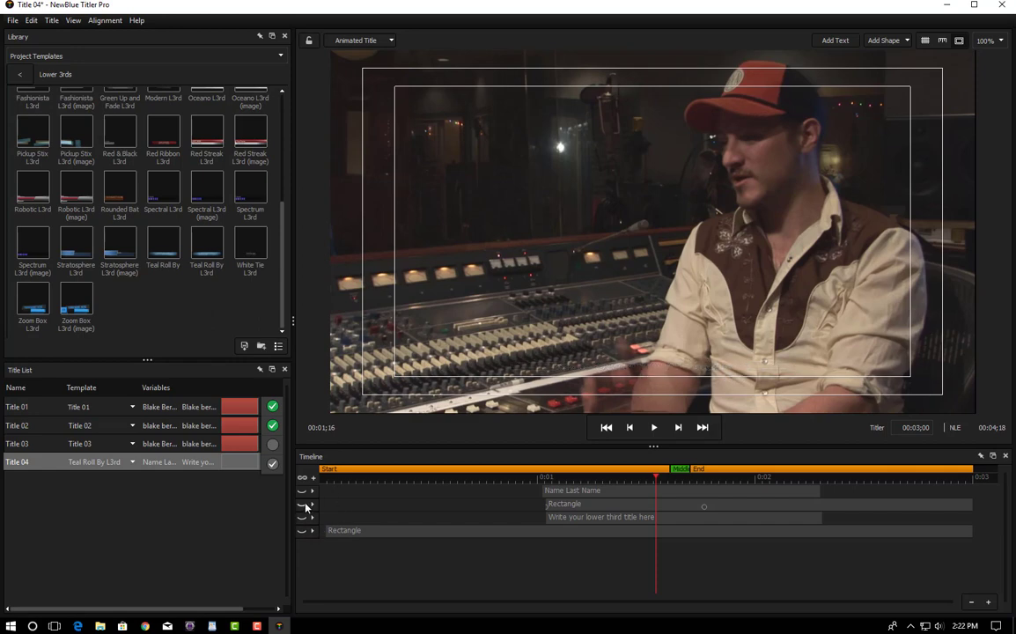
click(302, 503)
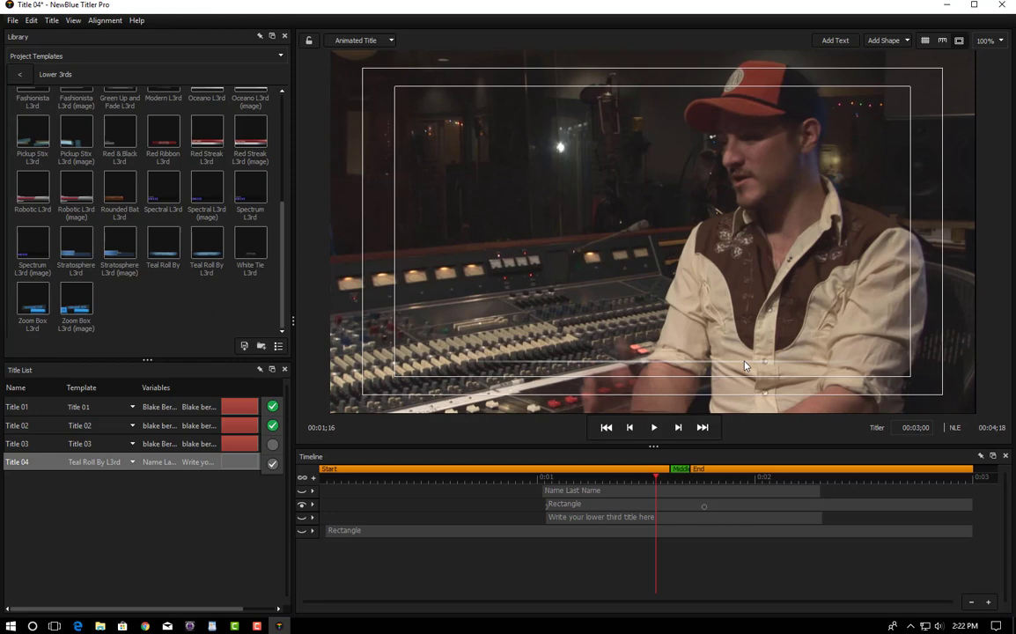
click(301, 517)
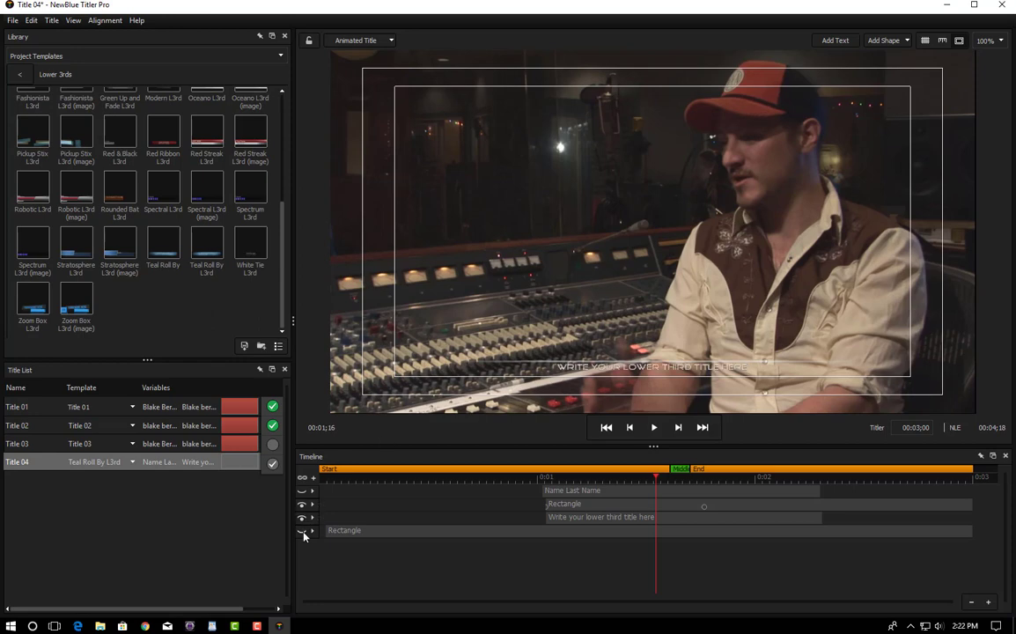
click(301, 531)
click(301, 517)
click(301, 504)
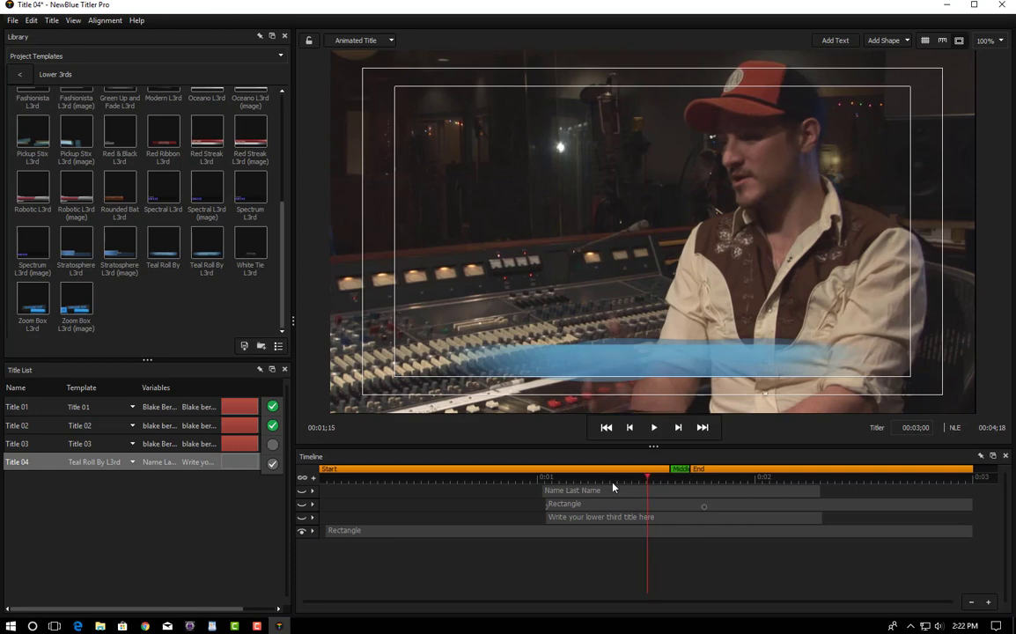
key(space)
key(space)
click(628, 507)
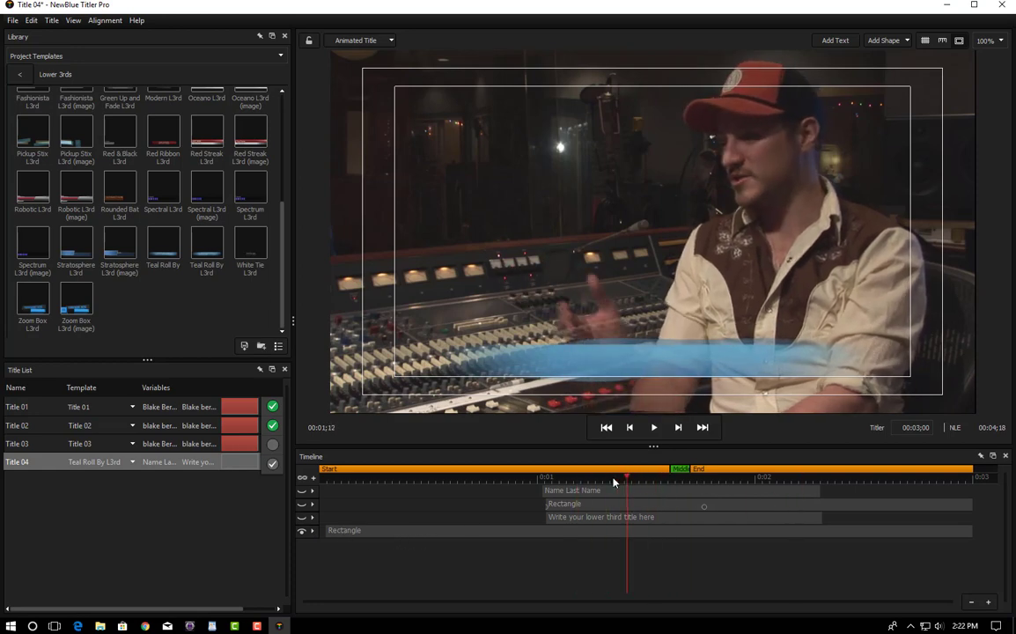
drag(626, 482, 326, 484)
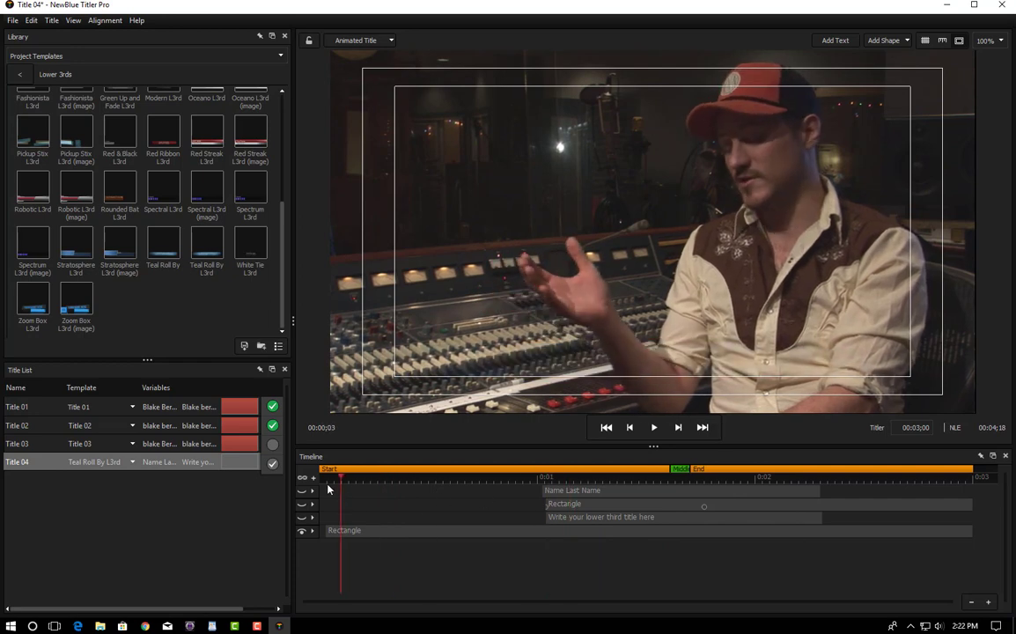
click(534, 508)
drag(541, 511, 676, 531)
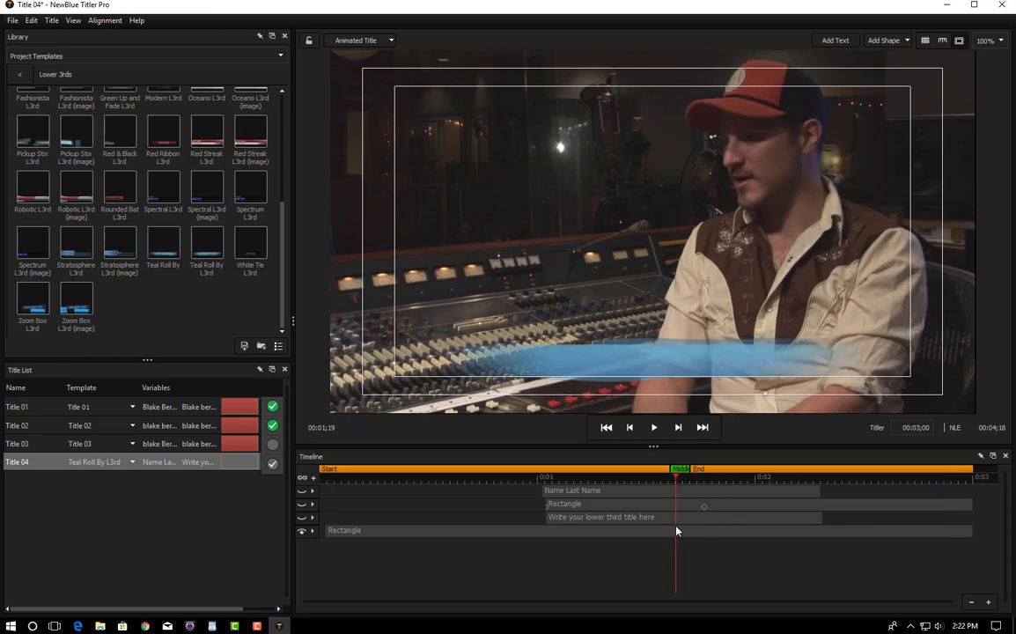
Step: Show the Rectangle layer's Attributes and step through its Spotlight, Reflection and Shear Energy effect settings
click(313, 531)
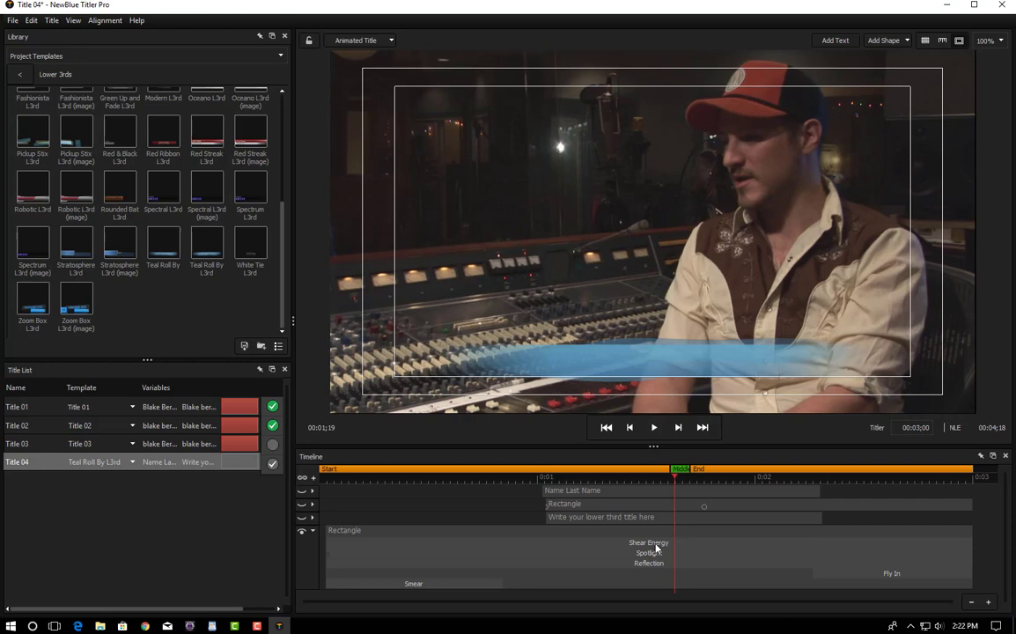
click(577, 527)
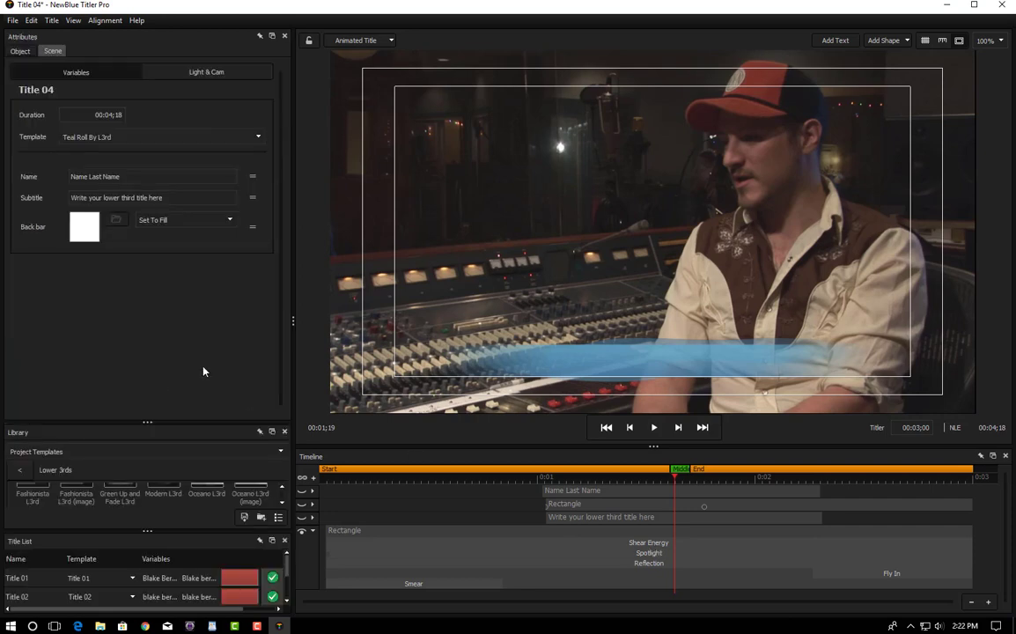
click(641, 551)
click(617, 554)
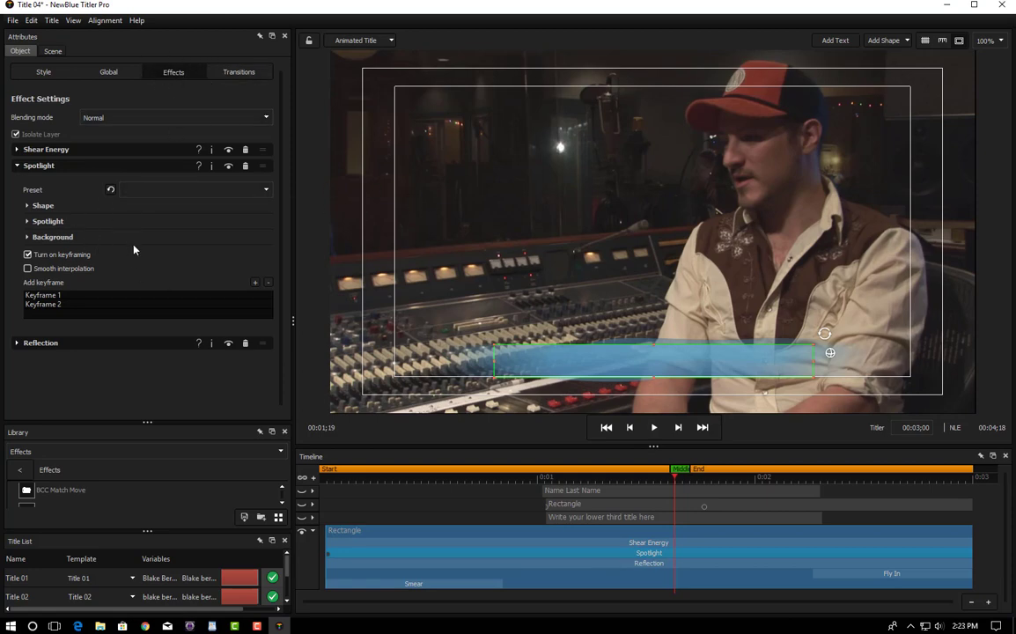
click(613, 564)
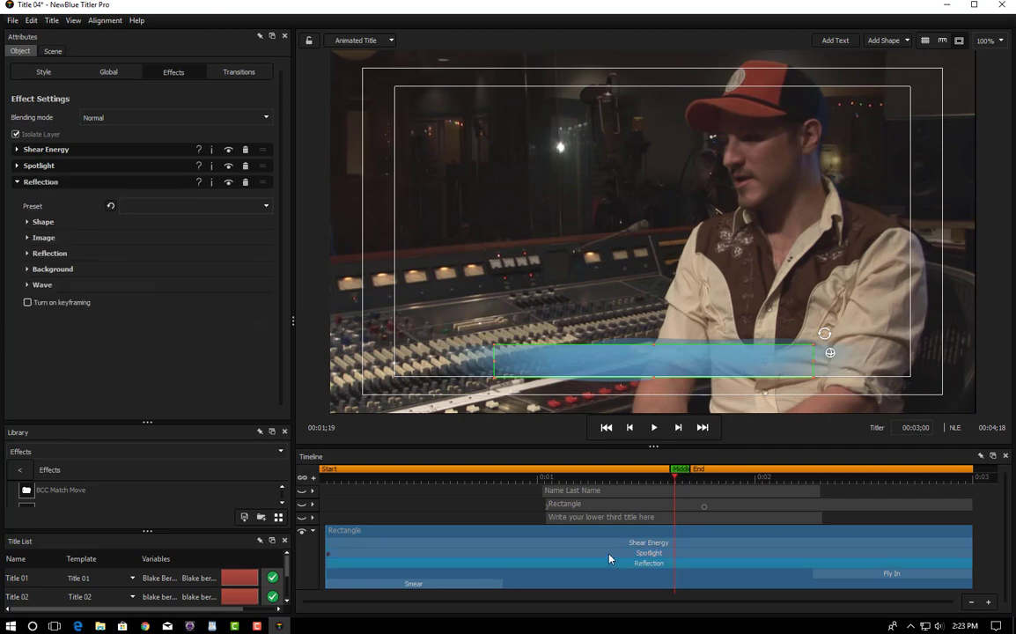
click(607, 553)
click(604, 546)
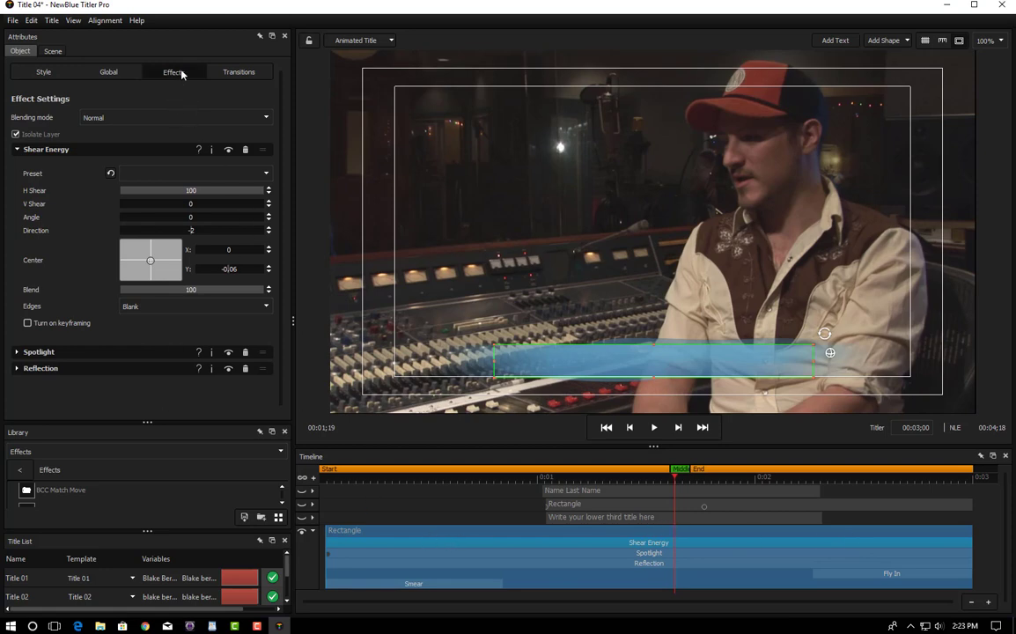
Step: Turn off Shear Energy, Spotlight and Reflection on the bar, then preview it across the timeline
click(19, 152)
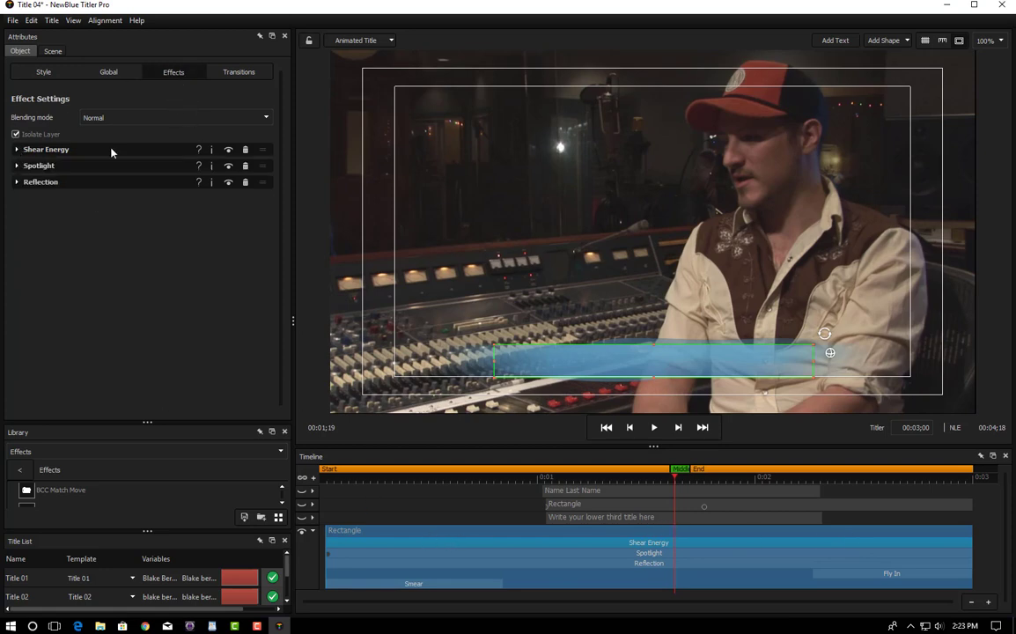
click(228, 150)
click(228, 166)
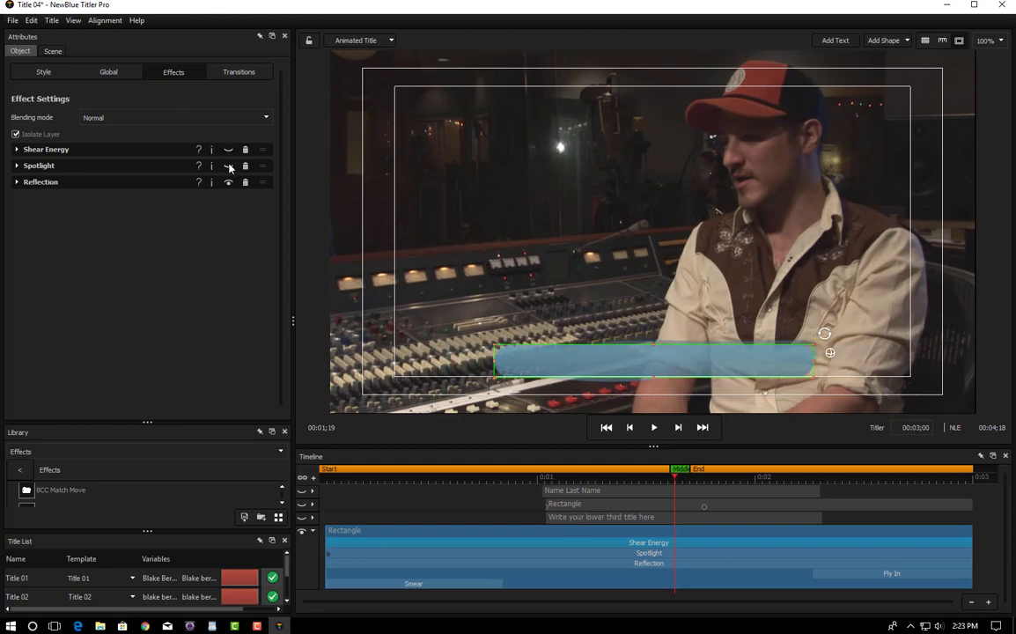
click(228, 182)
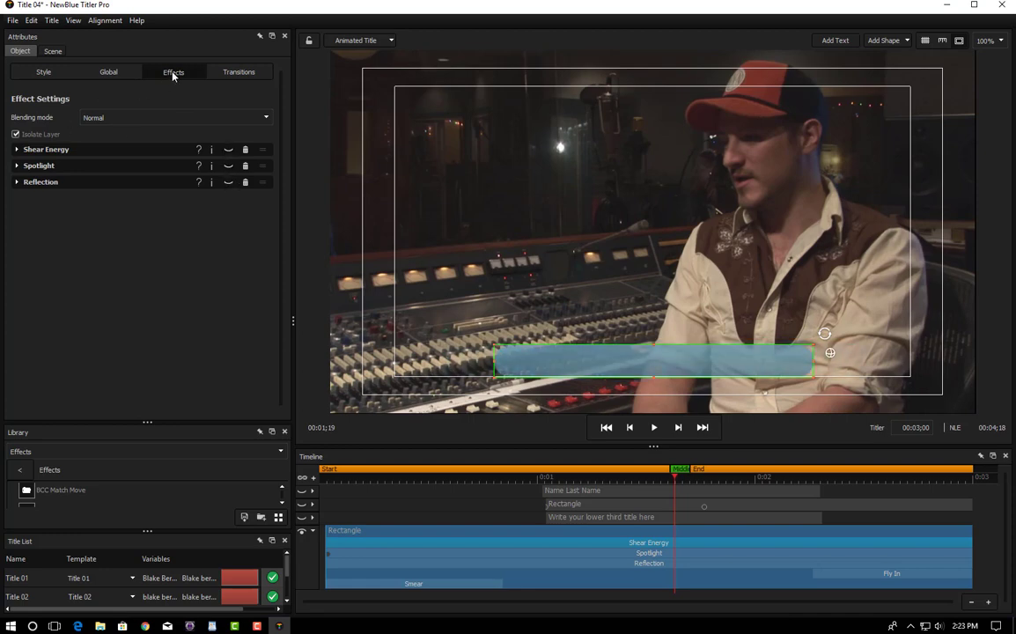
click(239, 72)
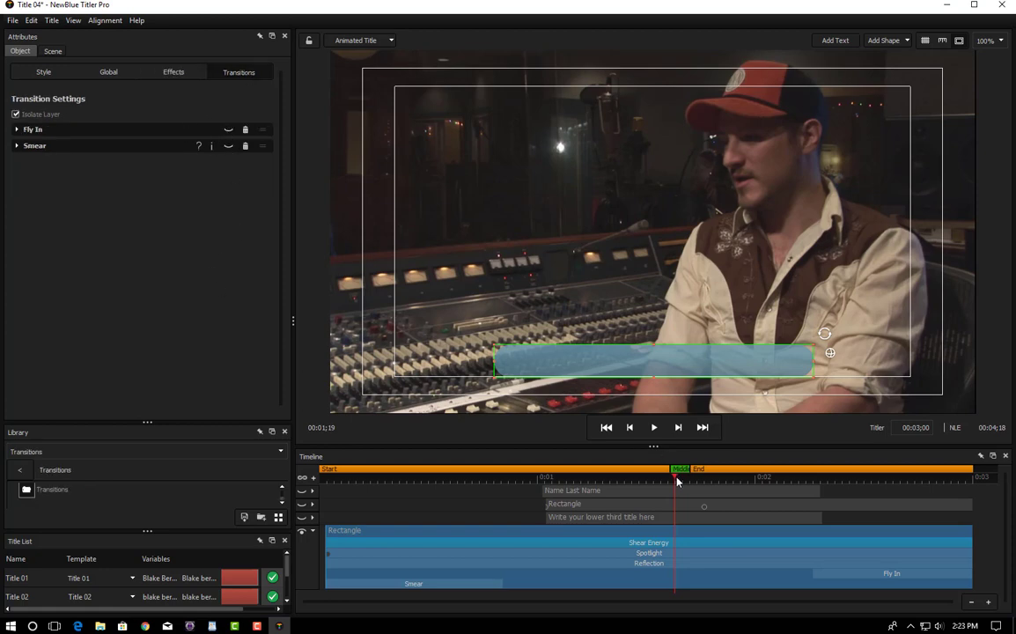
drag(677, 481, 831, 481)
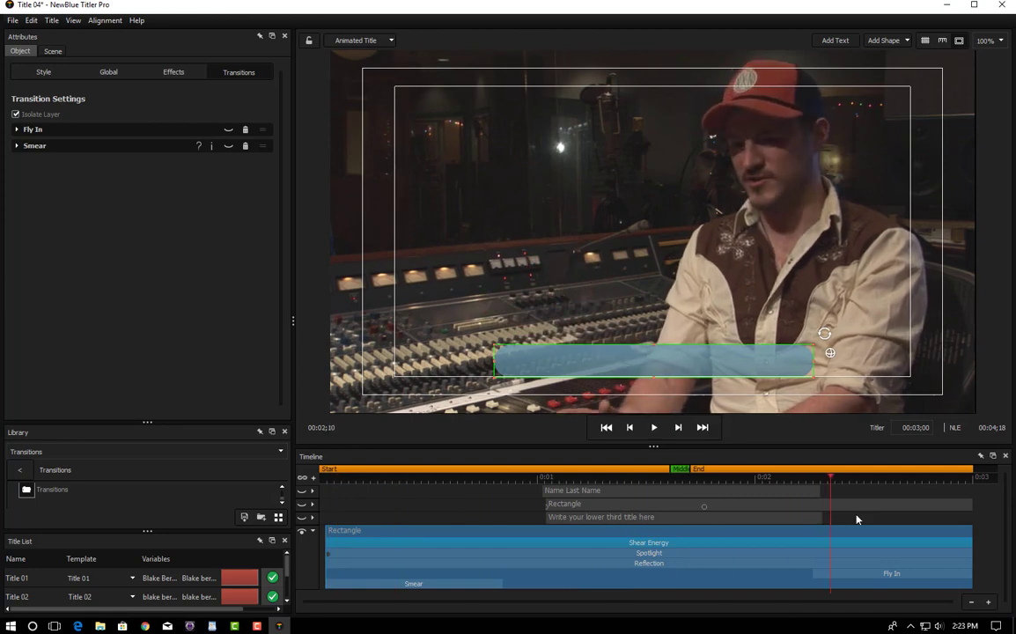
click(506, 509)
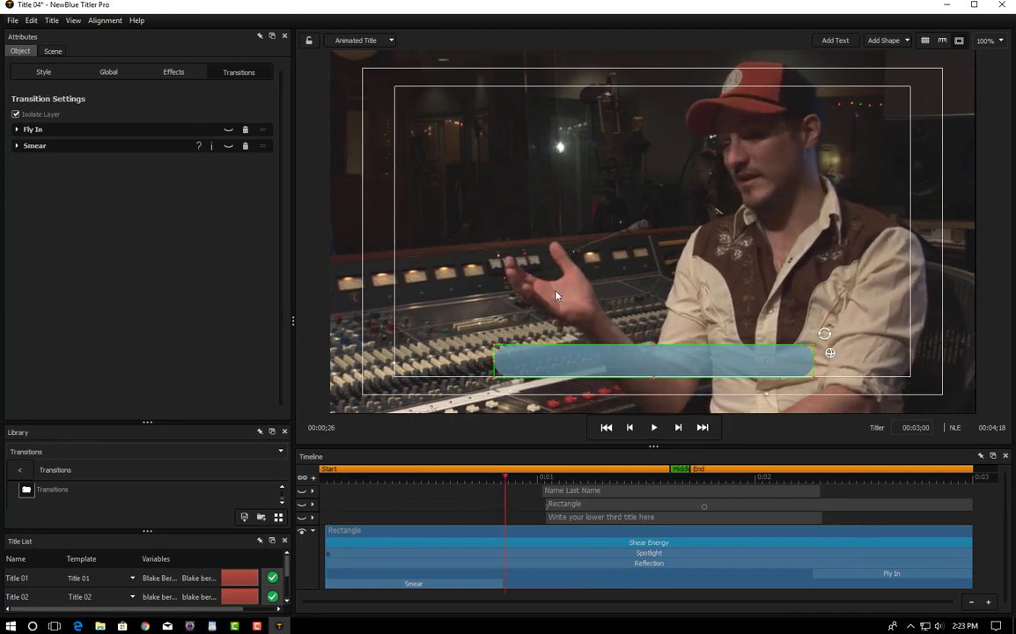
Step: Inspect the top and bottom stops of the bar's 3D Face two-colour gradient
click(35, 78)
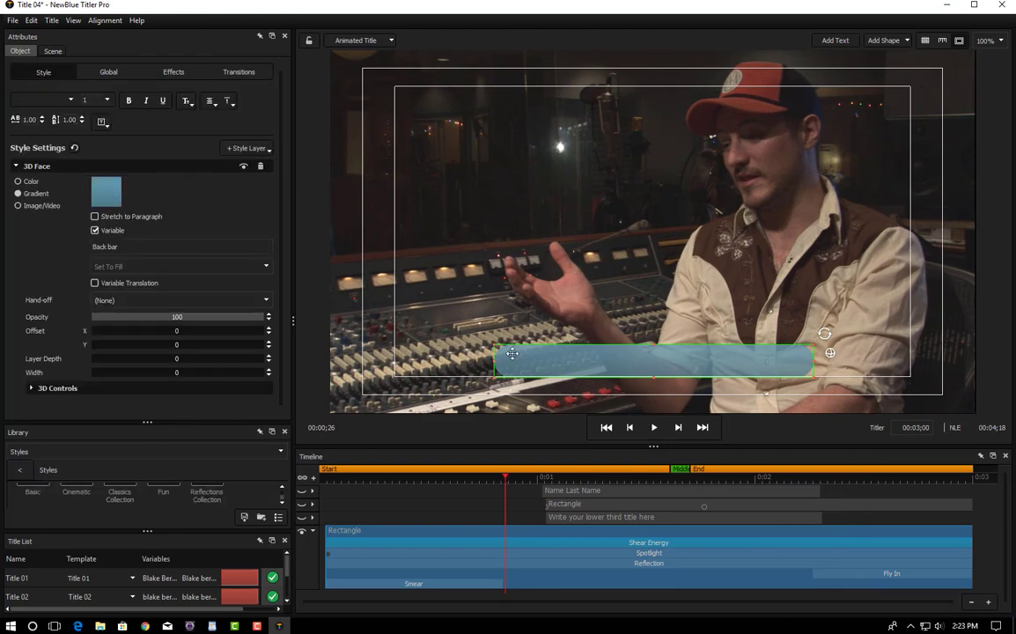
click(106, 193)
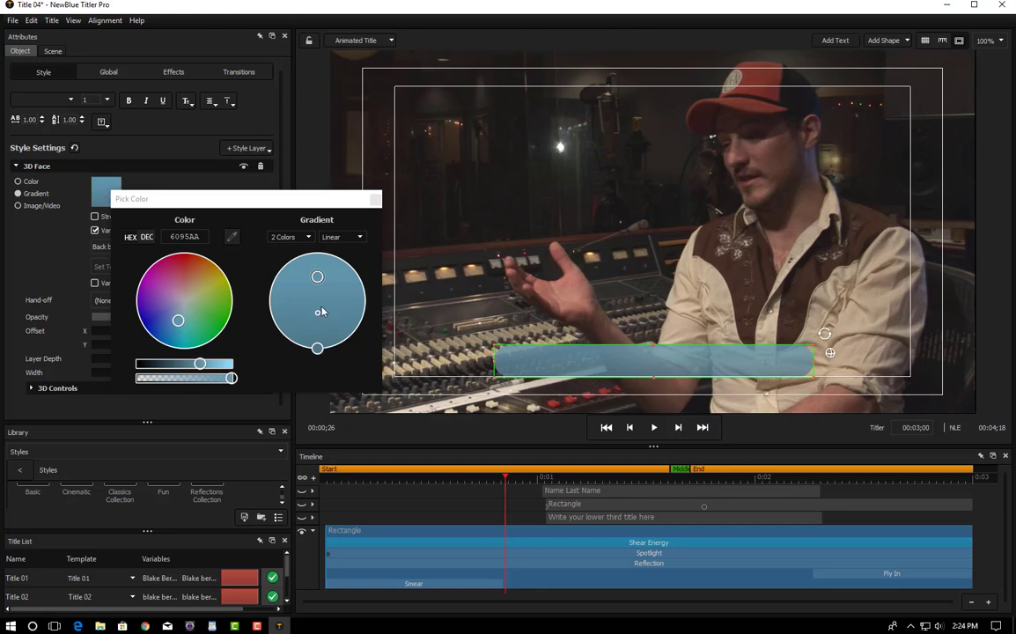
click(318, 279)
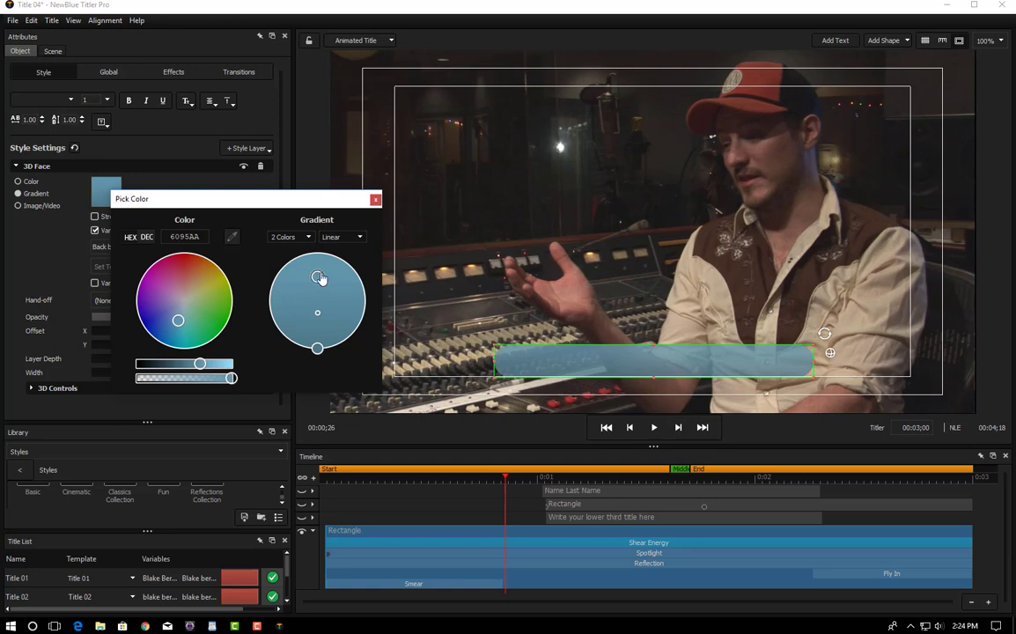
click(318, 349)
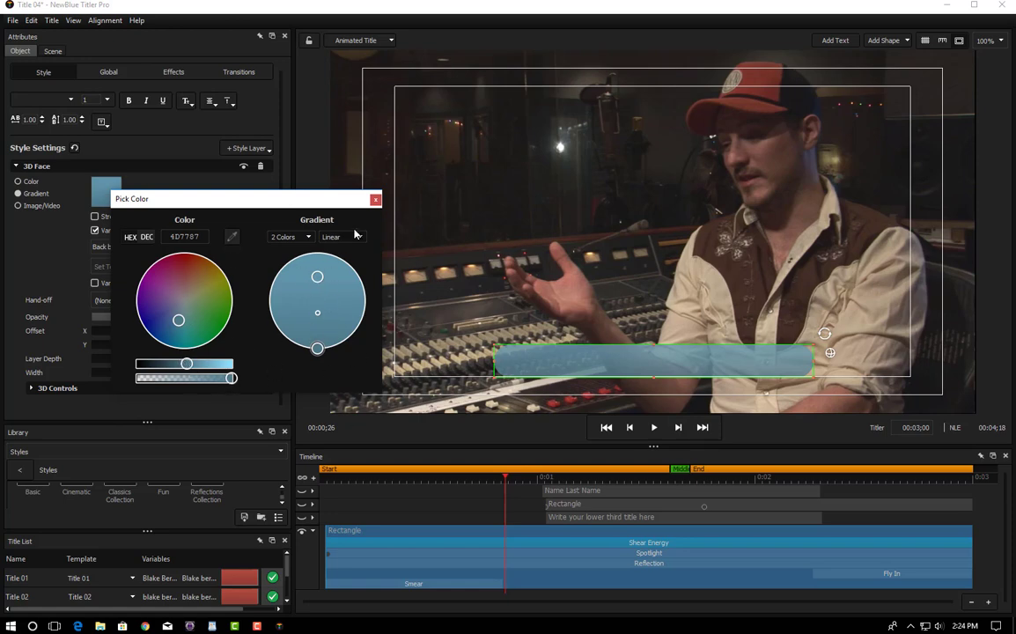
click(375, 200)
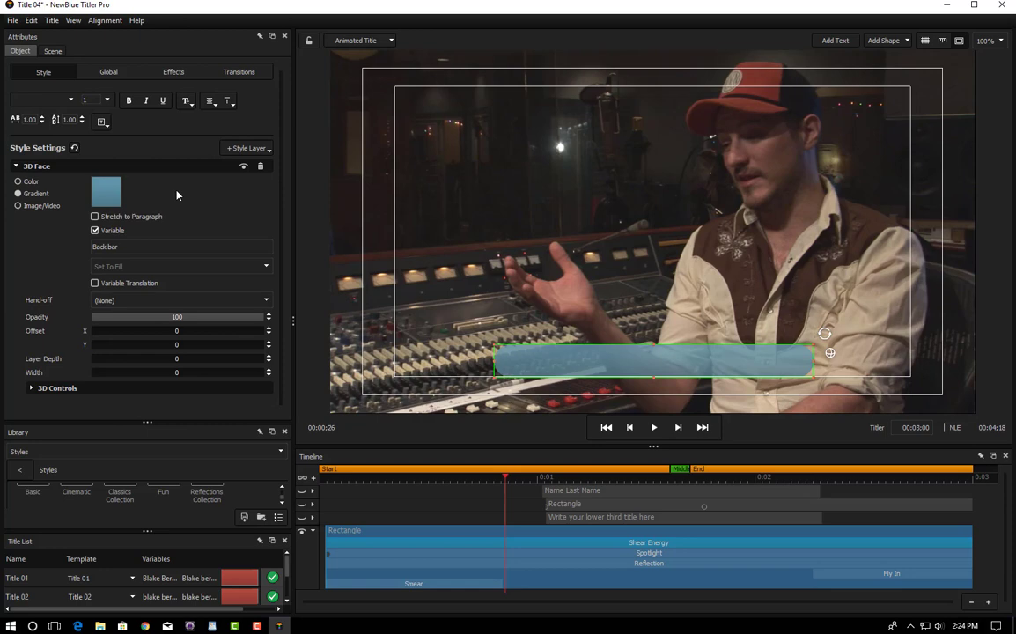
click(107, 72)
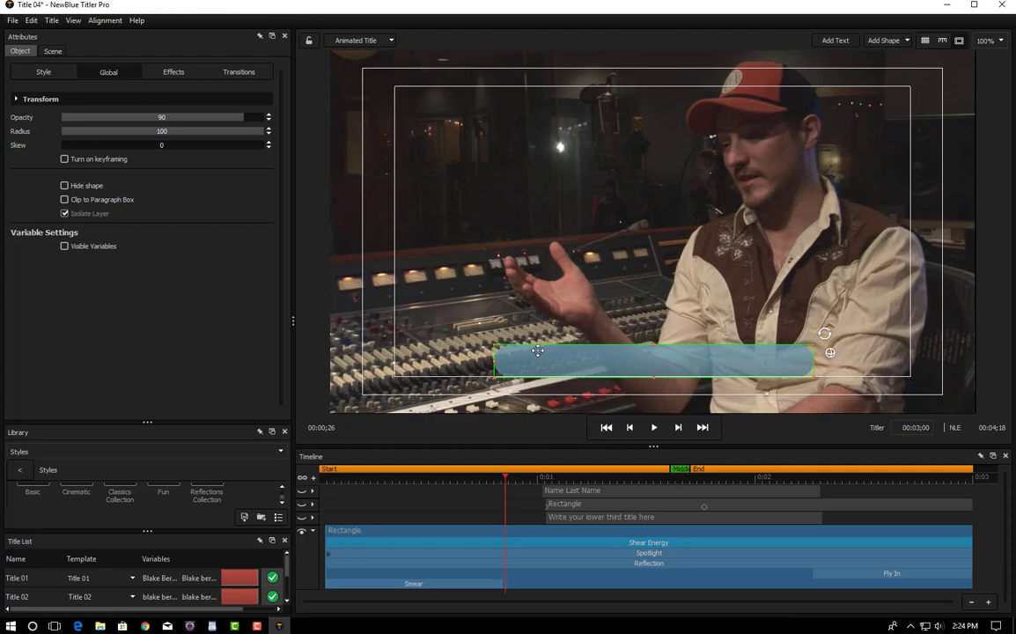
drag(261, 131, 31, 125)
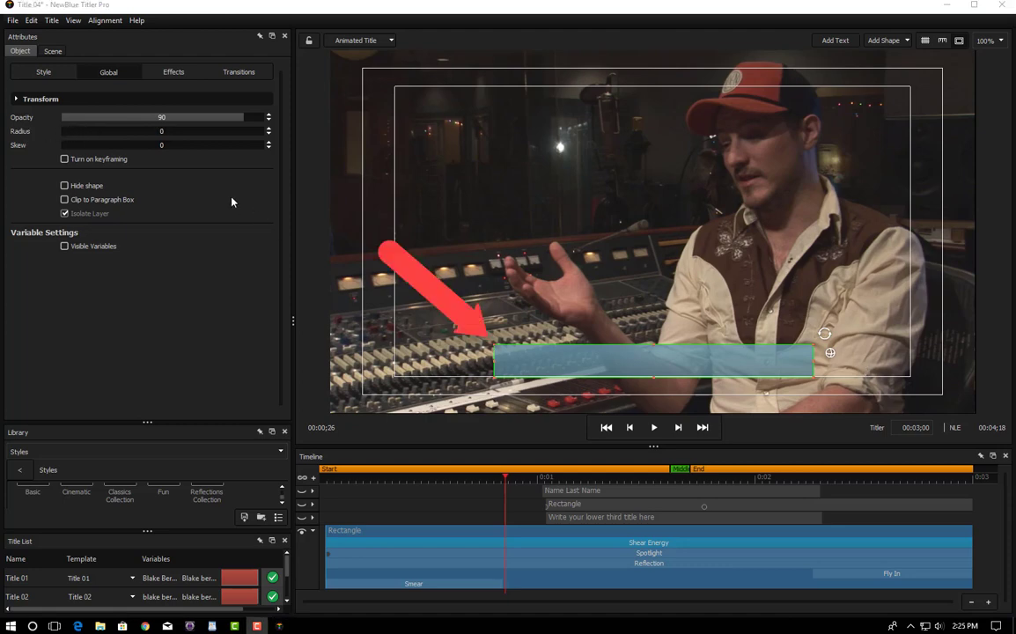
drag(67, 132, 595, 138)
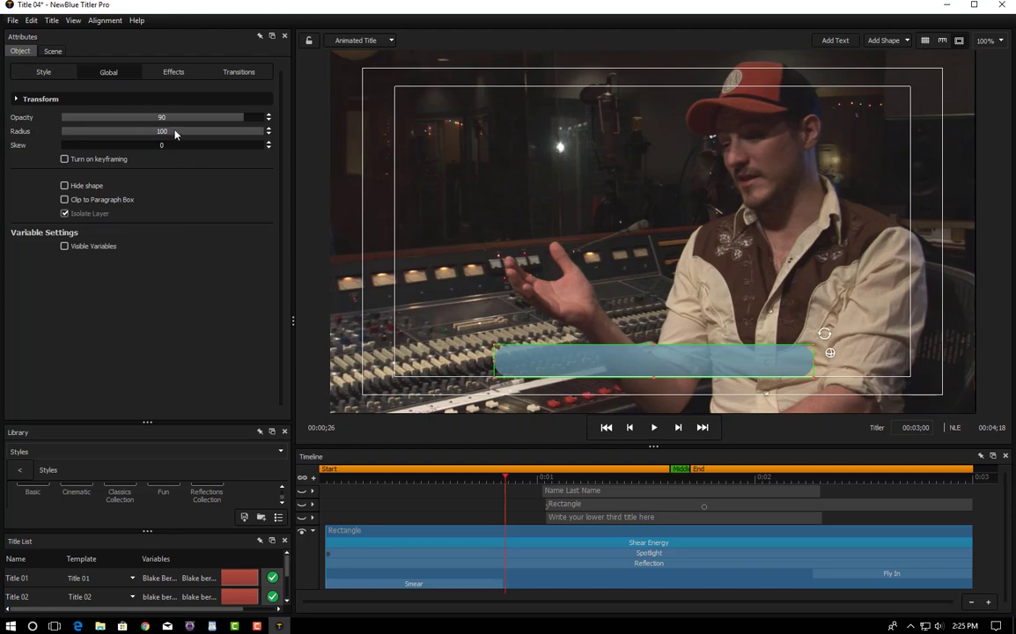
click(39, 72)
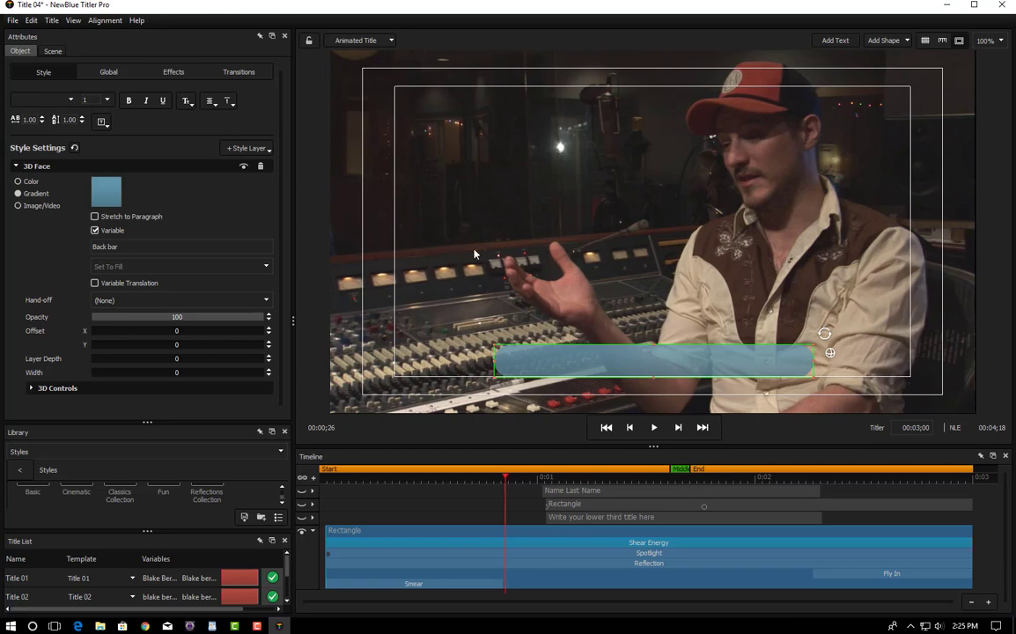
Step: Sample a red from the interview video for the gradient's bottom stop and brighten it
click(165, 75)
click(240, 75)
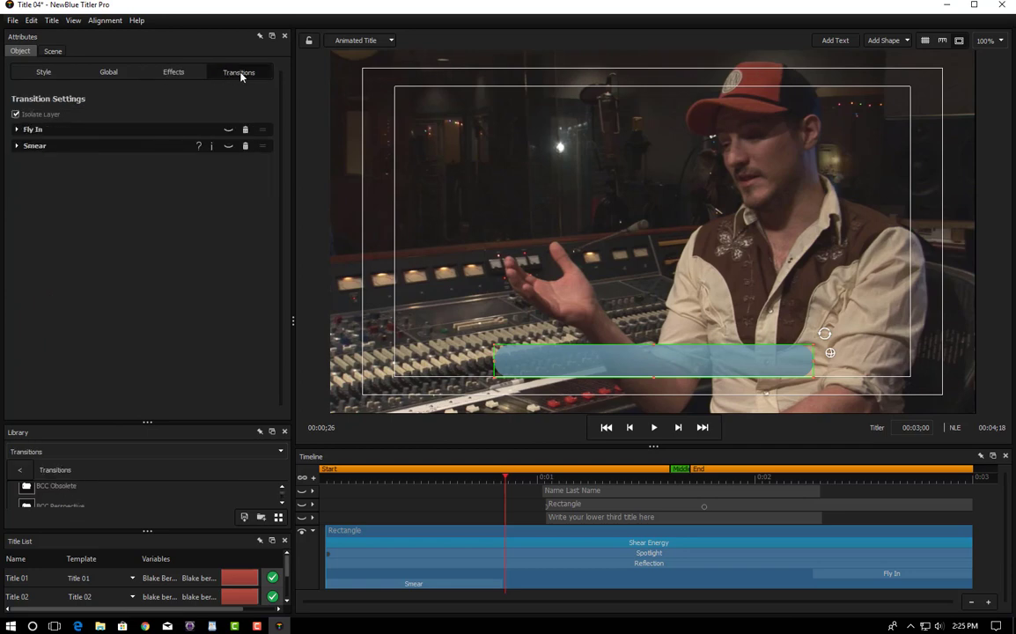
click(177, 75)
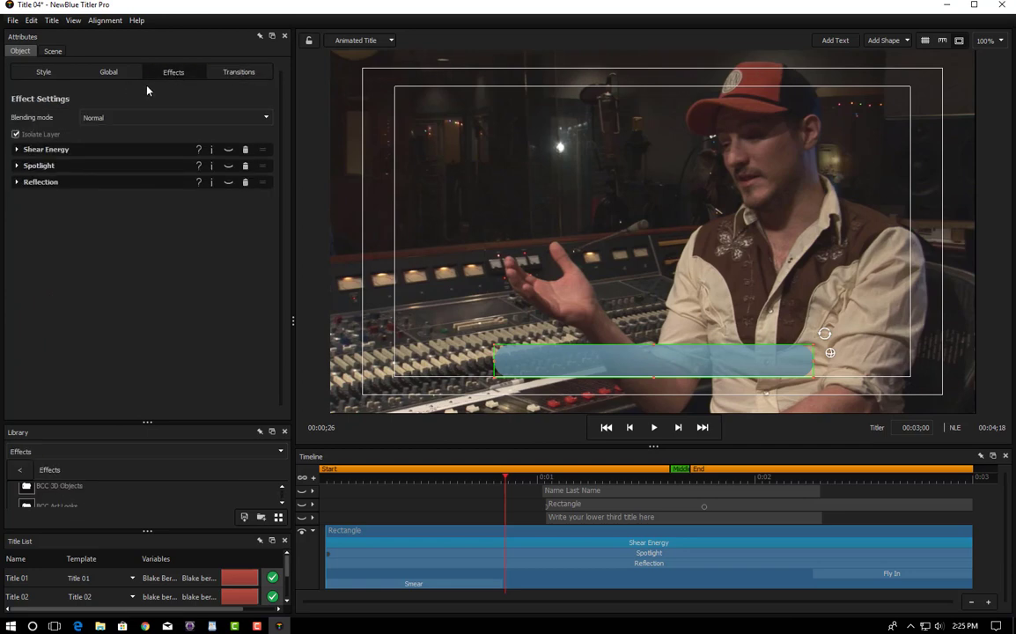
click(44, 72)
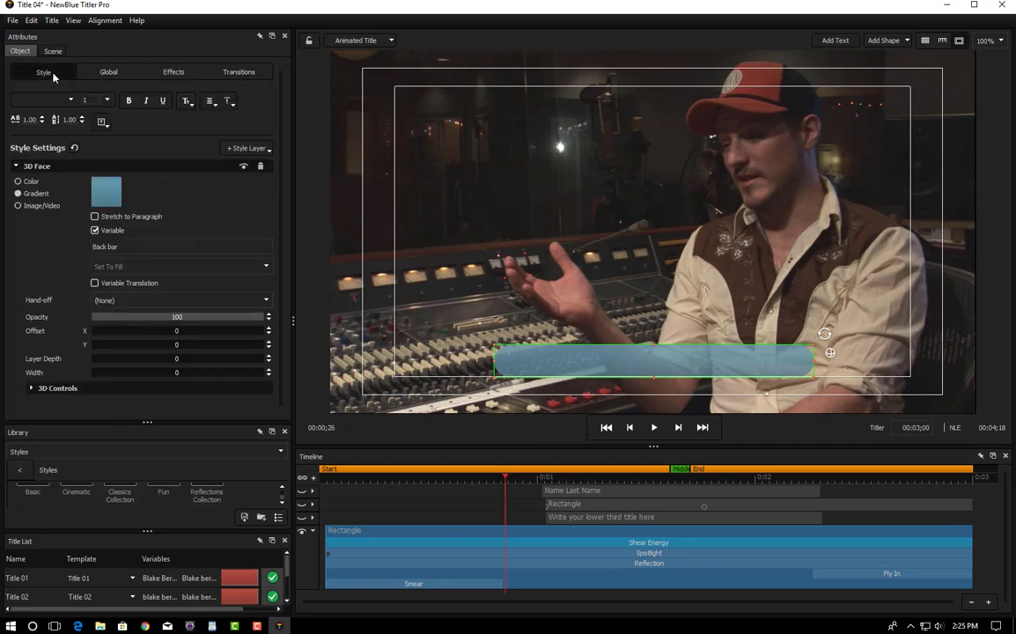
click(103, 204)
drag(211, 197, 216, 64)
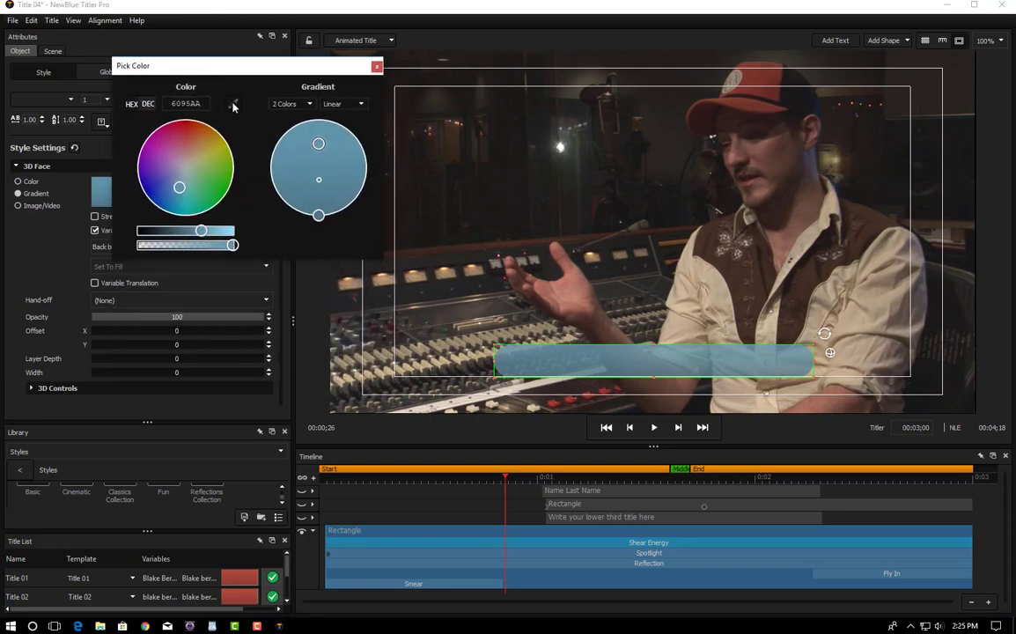
click(319, 217)
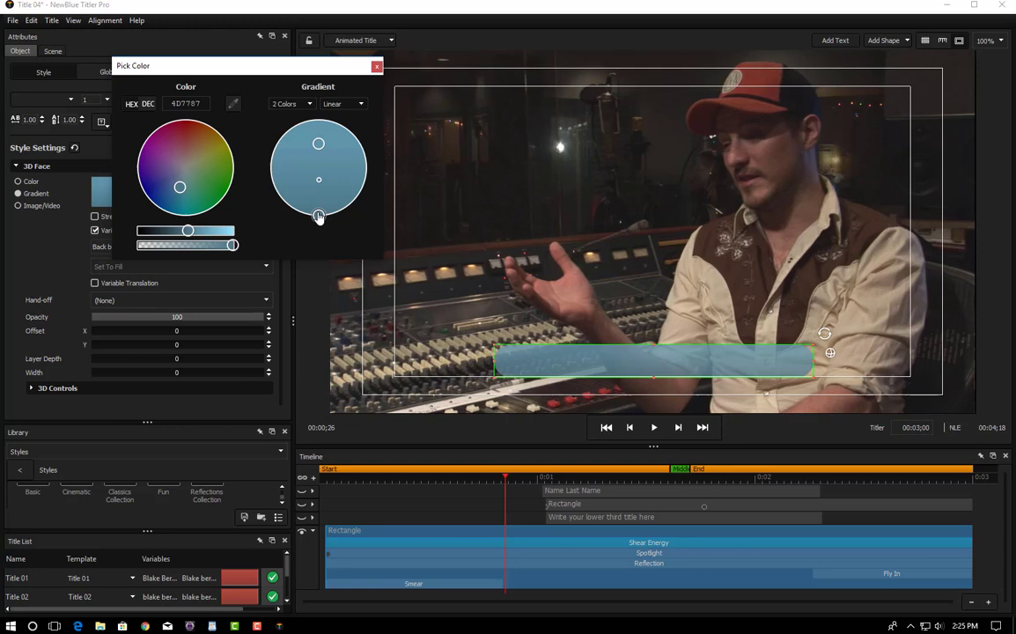
click(318, 145)
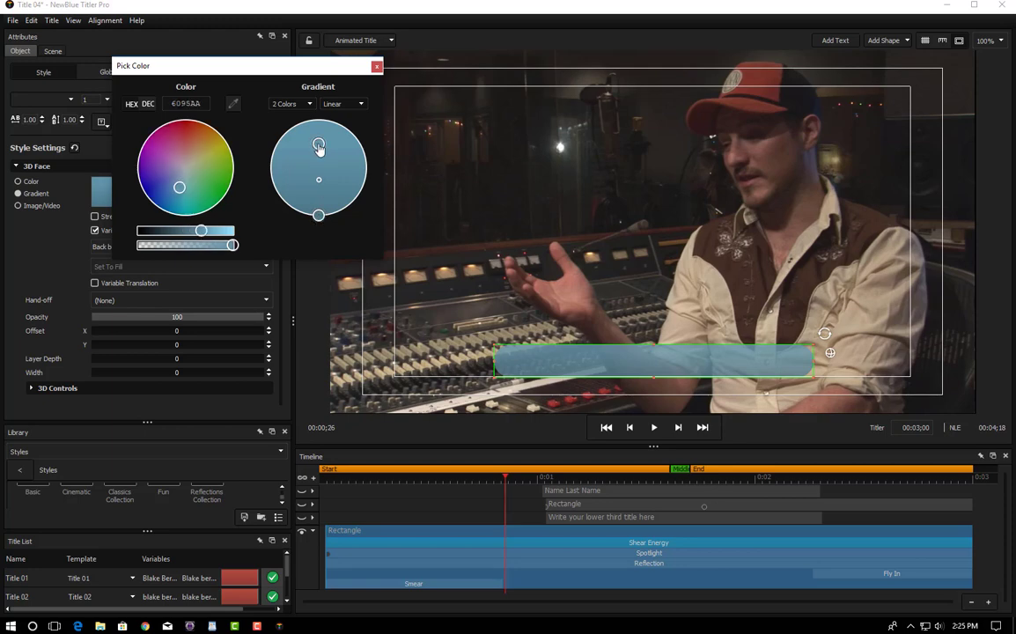
click(318, 215)
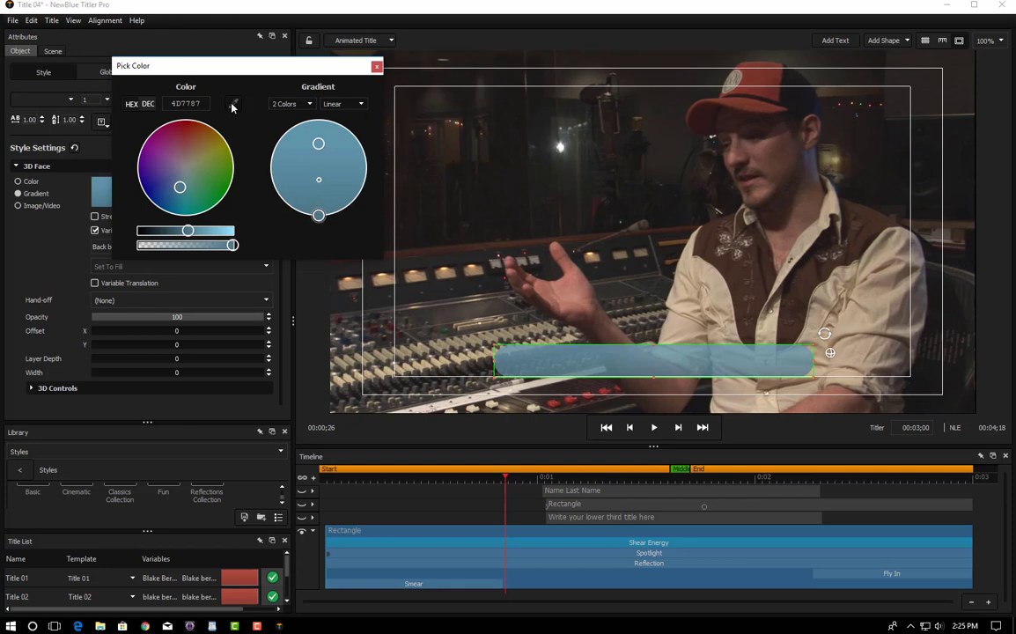
click(758, 78)
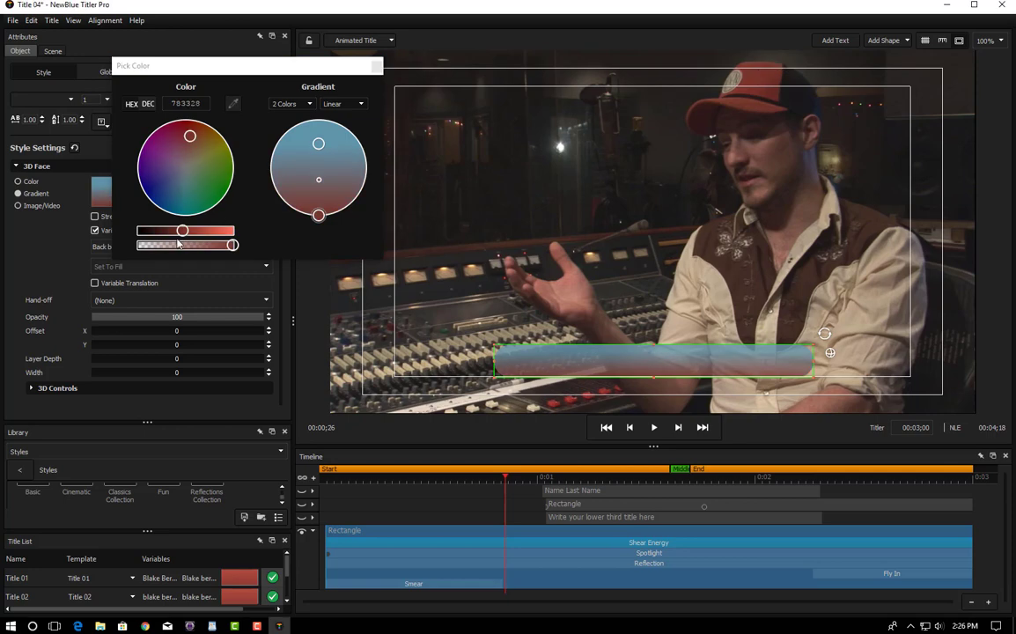
drag(182, 236, 185, 236)
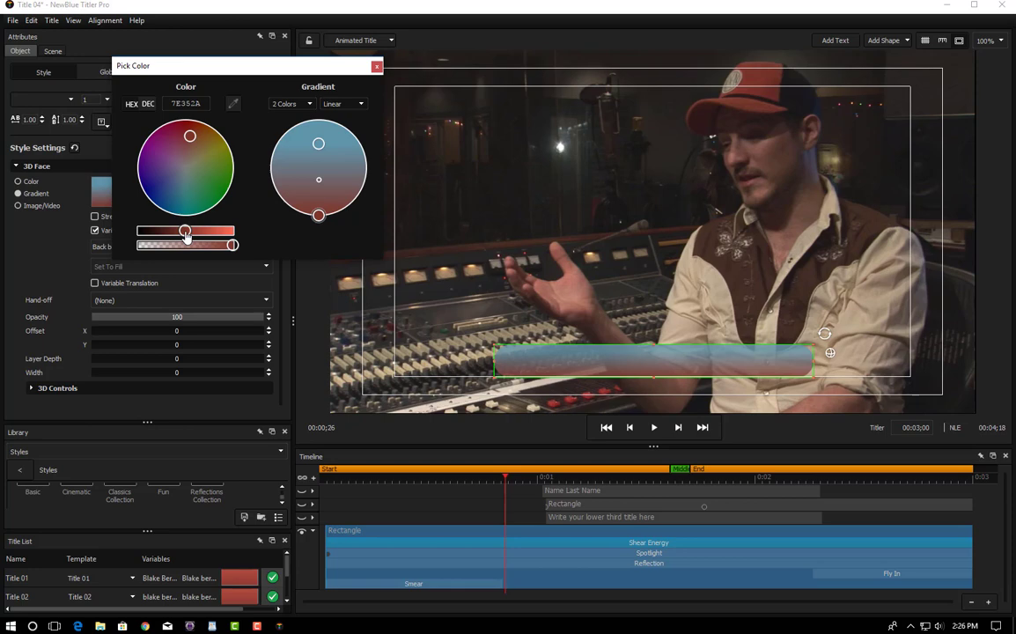
Step: Sample red from the video for the top stop and brighten it to rust-red AD4A3B
click(318, 143)
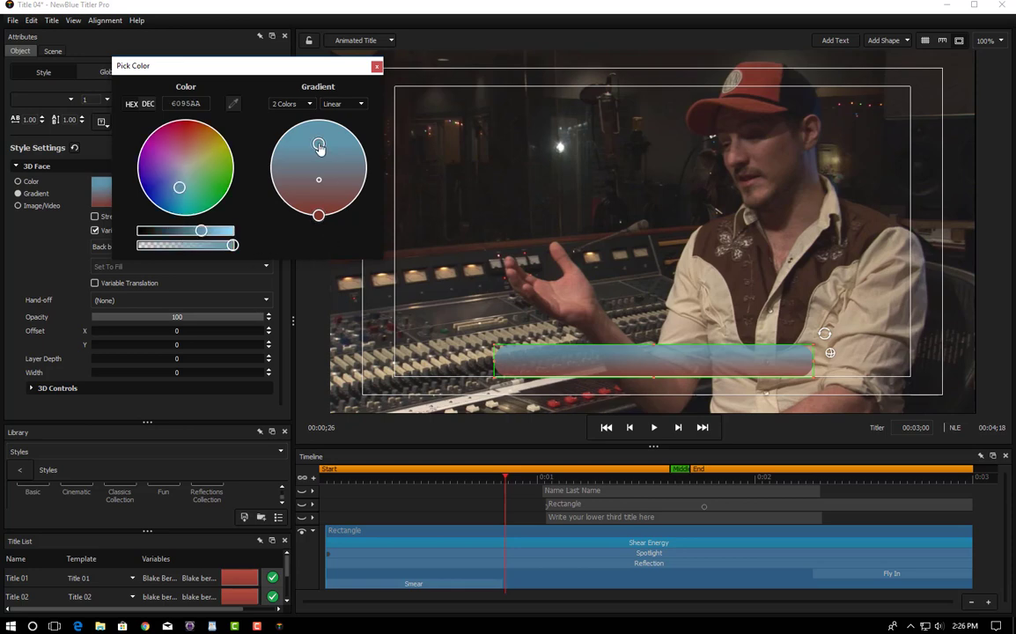
click(233, 105)
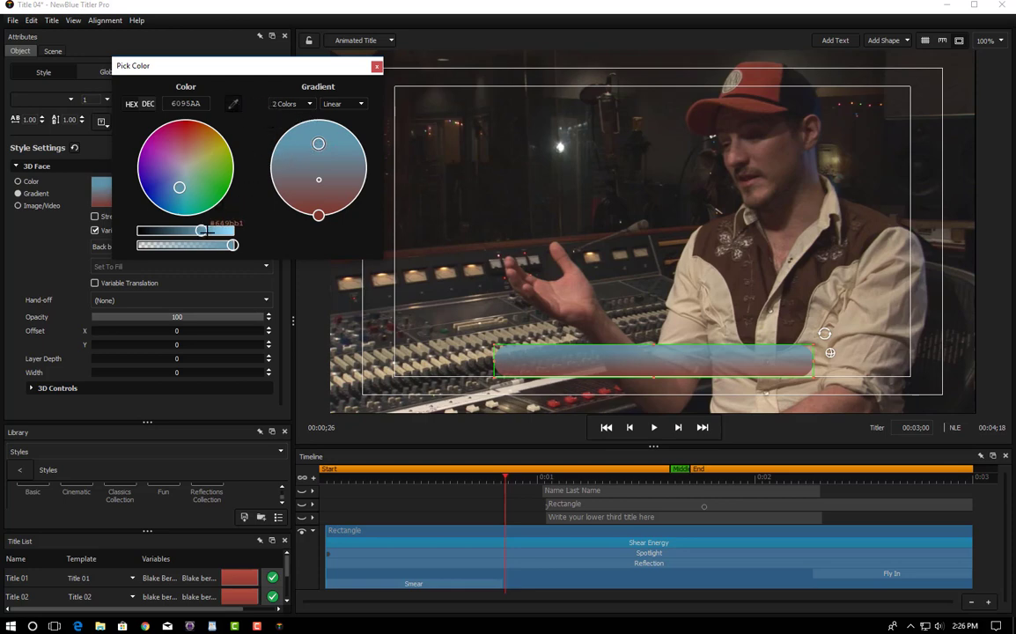
click(768, 78)
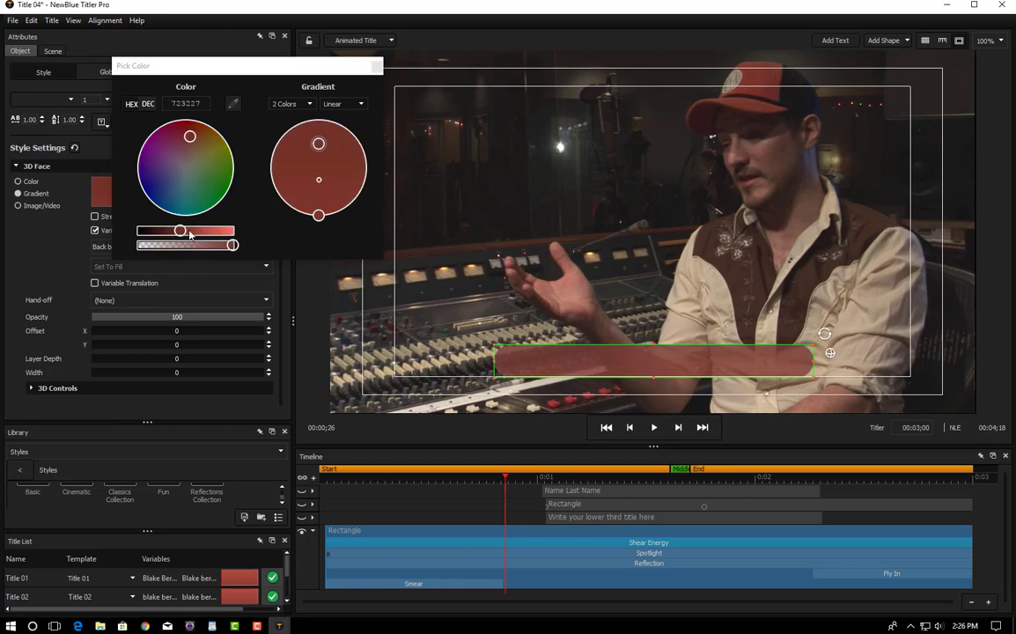
drag(181, 231, 204, 234)
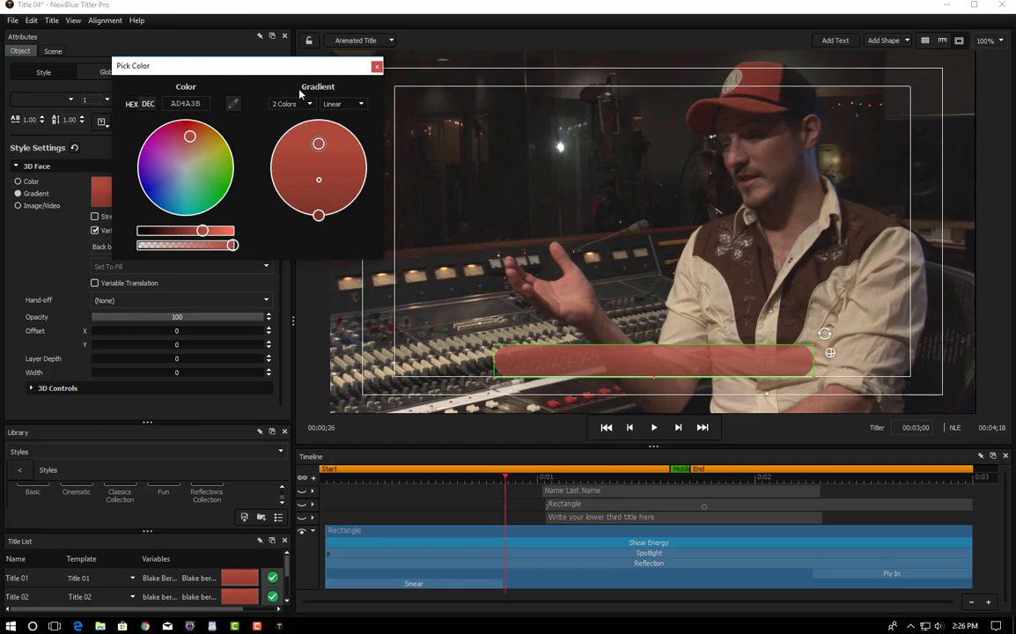
click(376, 66)
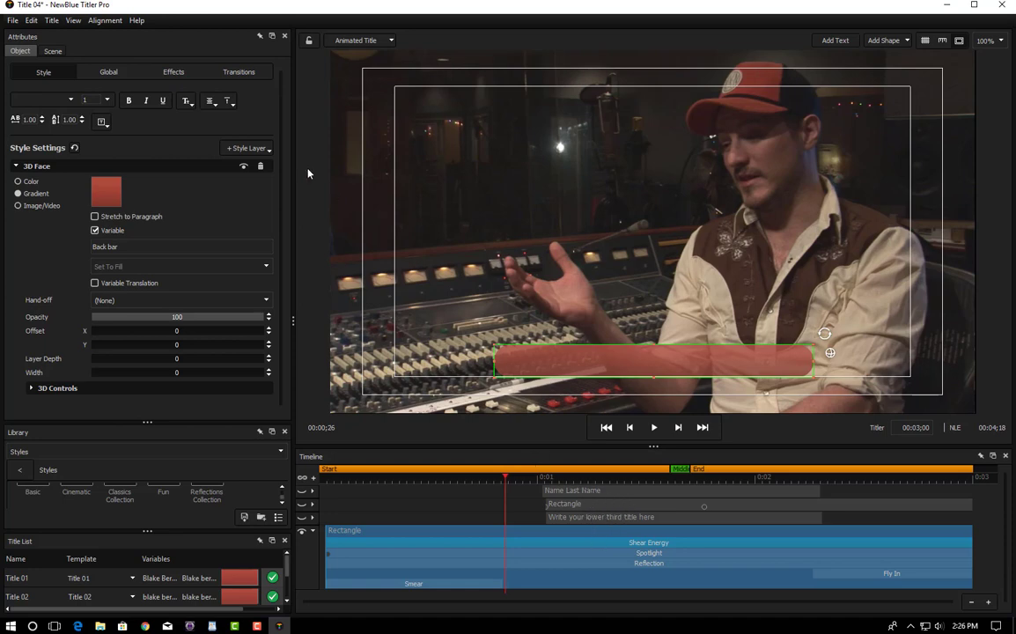
Step: Re-enable the bar's Spotlight effect and inspect its tint settings at Keyframe 1 and Keyframe 2
click(177, 74)
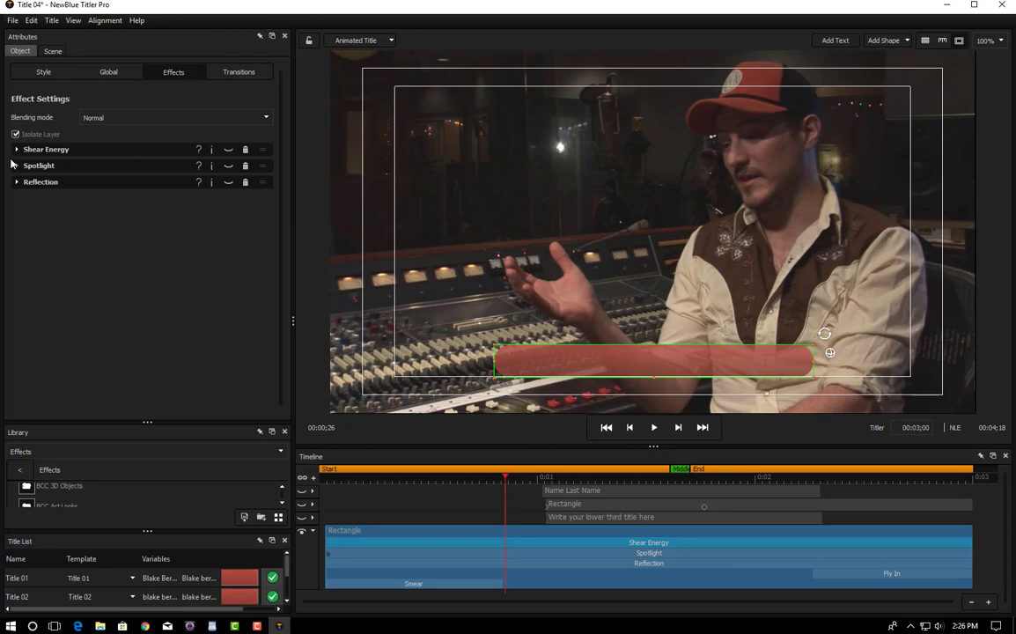
click(230, 167)
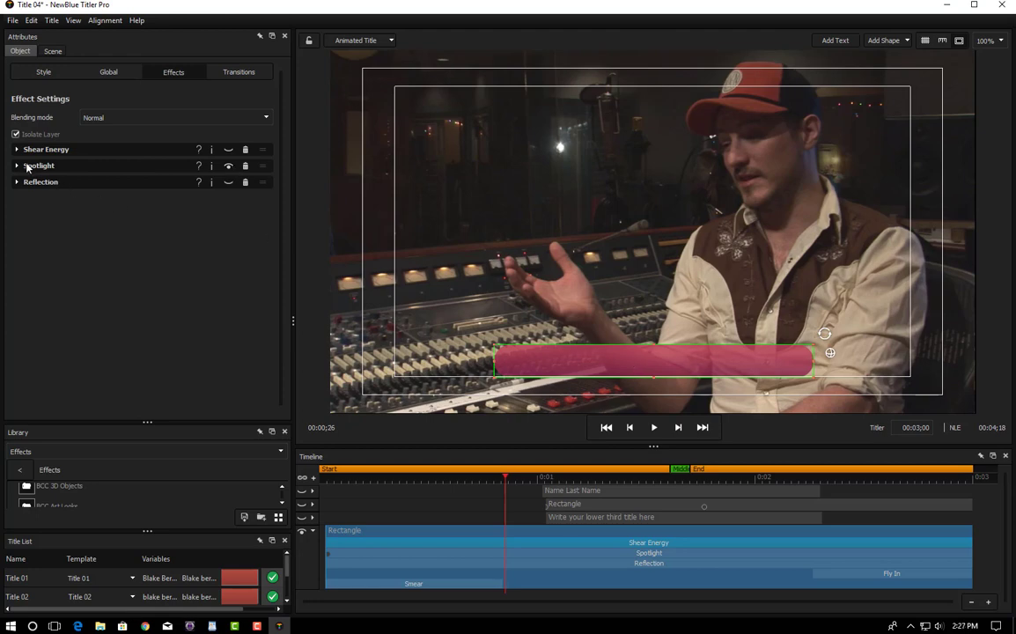
click(16, 165)
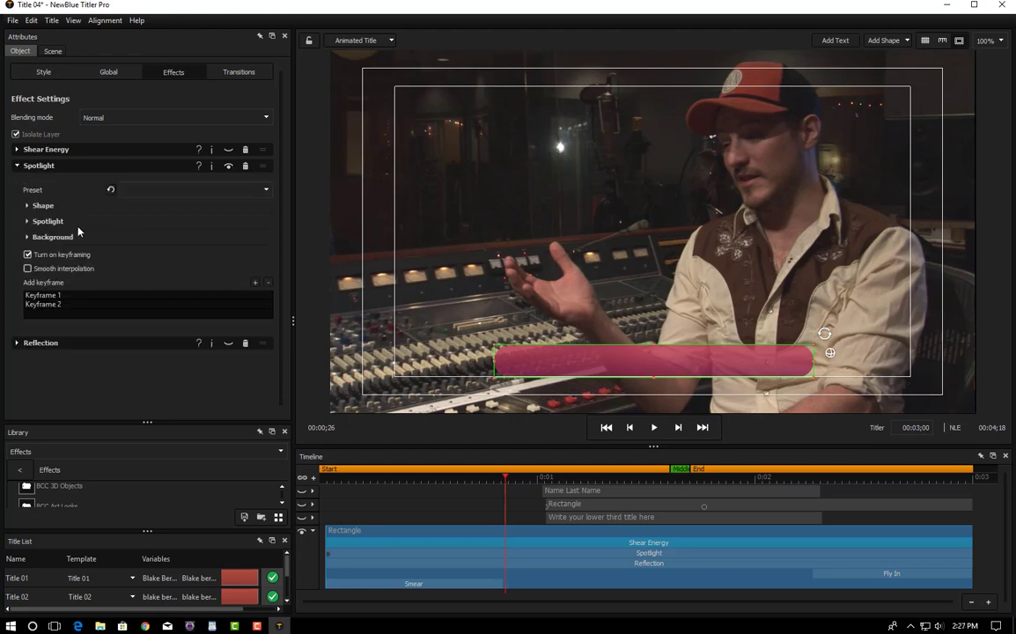
click(27, 222)
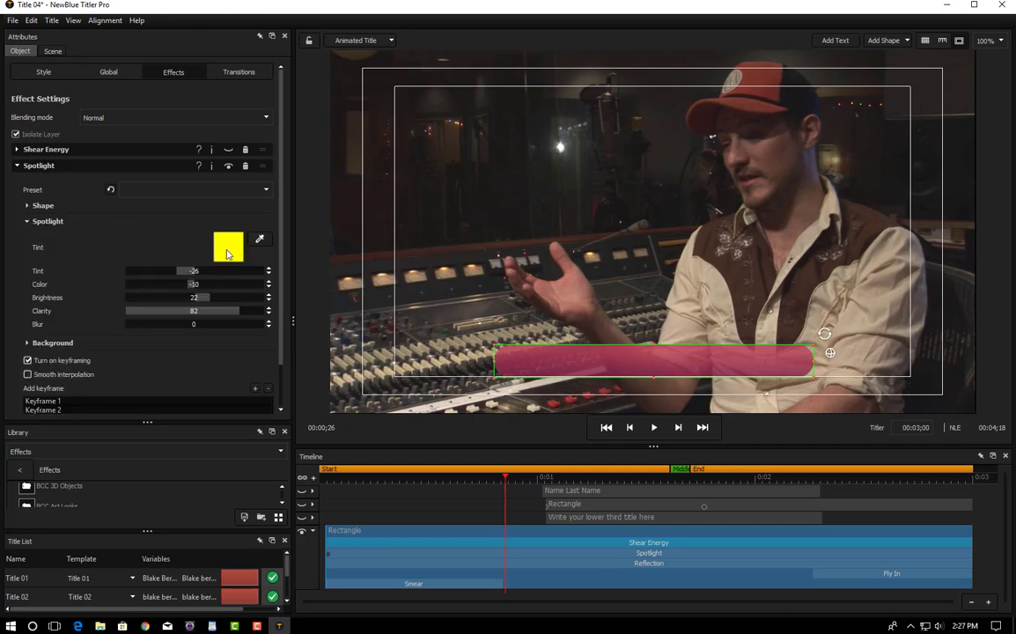
click(228, 168)
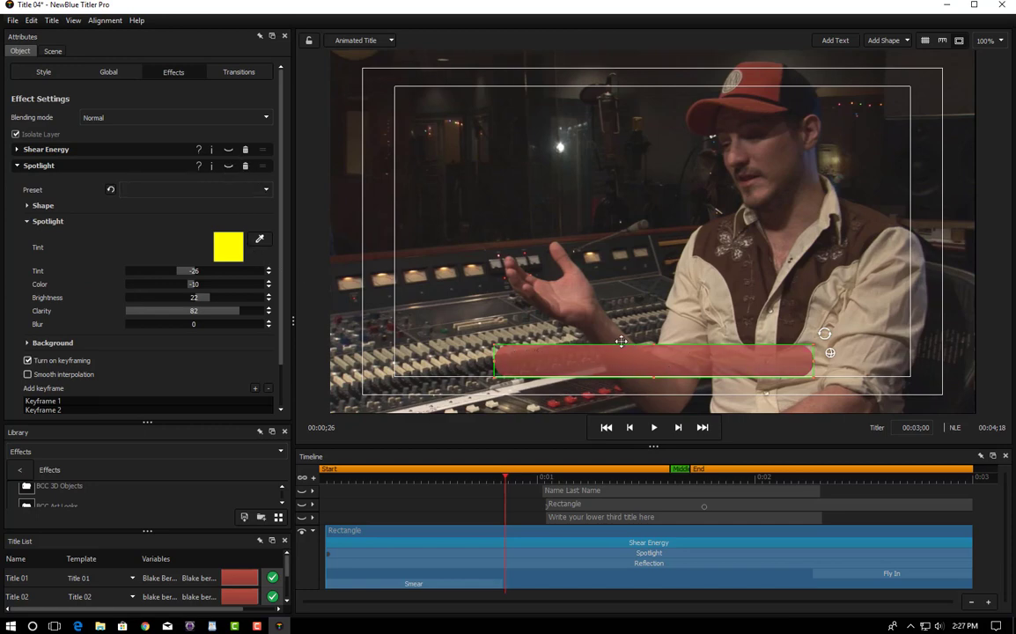
click(228, 166)
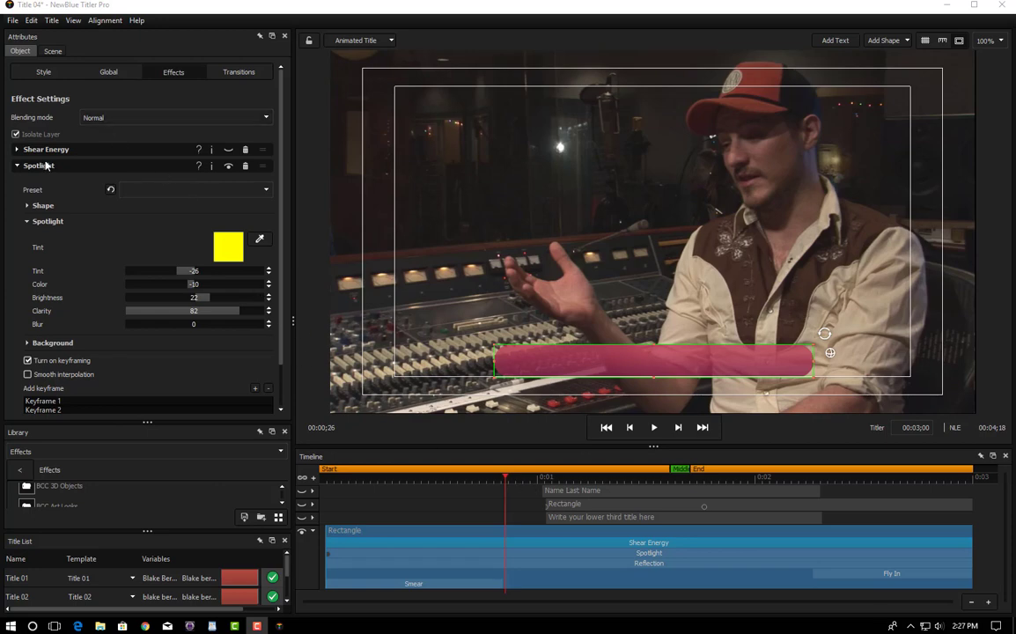
scroll(255, 181, down, 2)
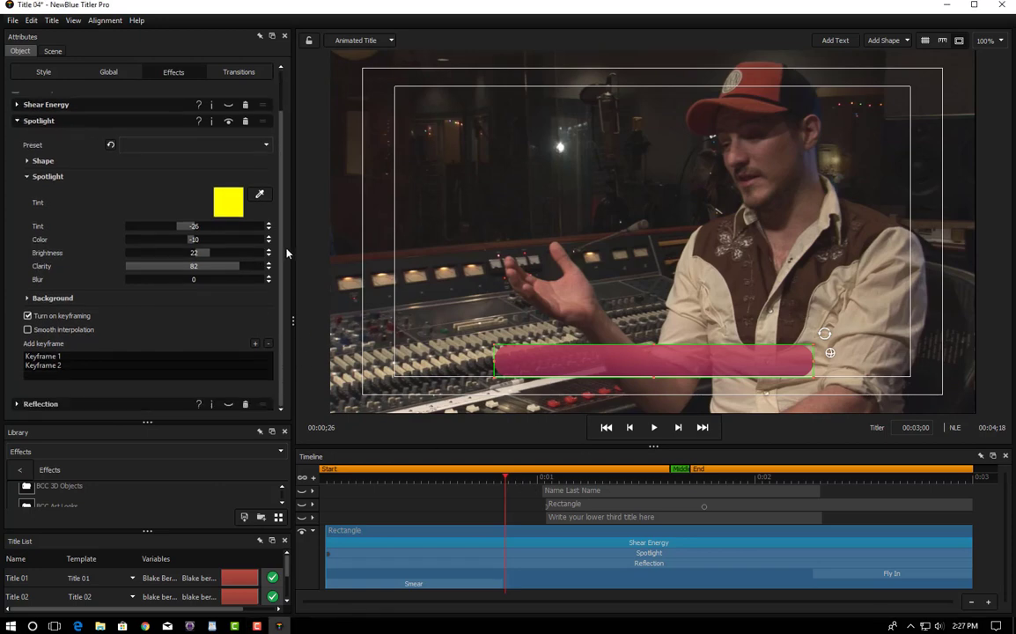
click(47, 357)
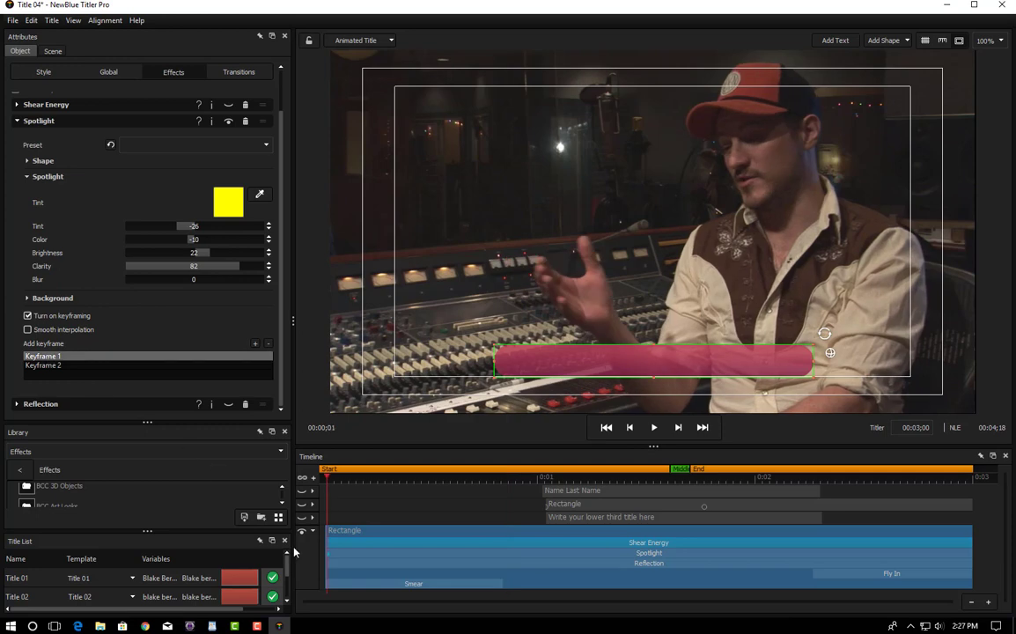
click(55, 365)
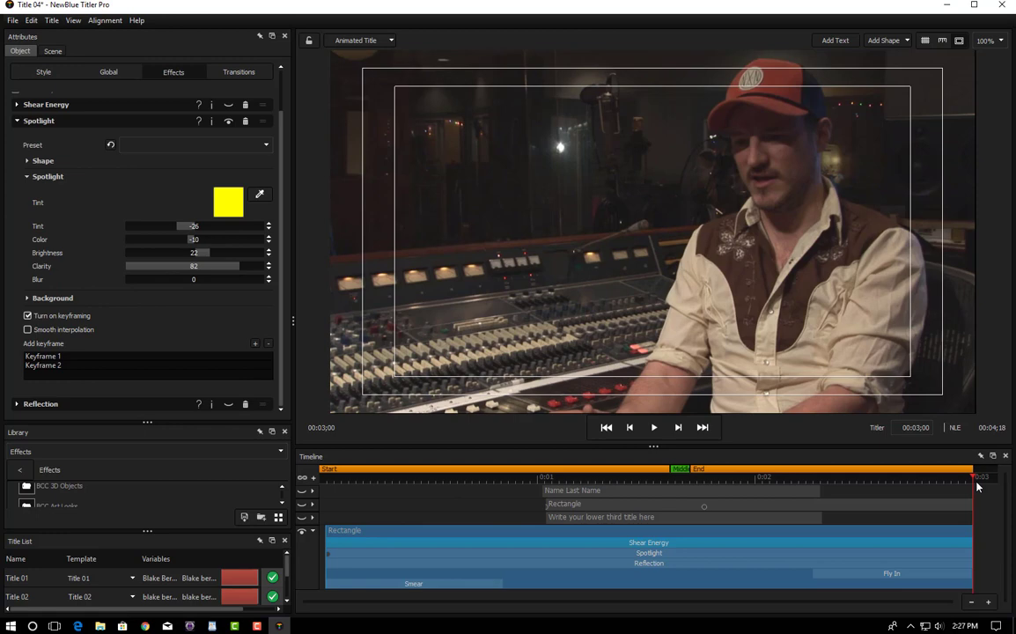
Step: Extend the Rectangle clip to the start and delete an accidental third Spotlight keyframe
drag(974, 480, 356, 547)
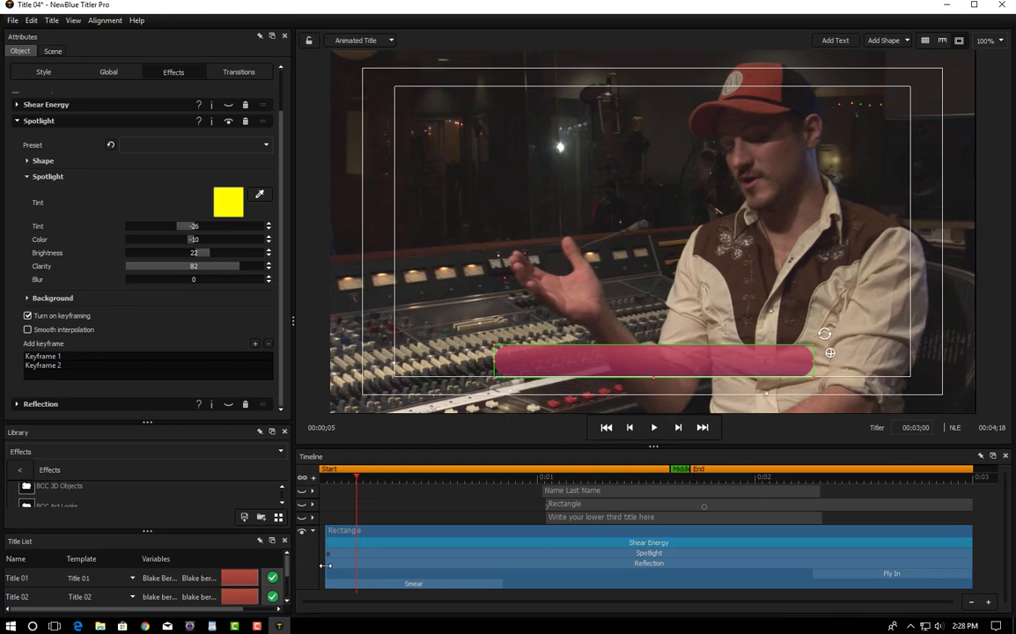
drag(325, 565, 313, 569)
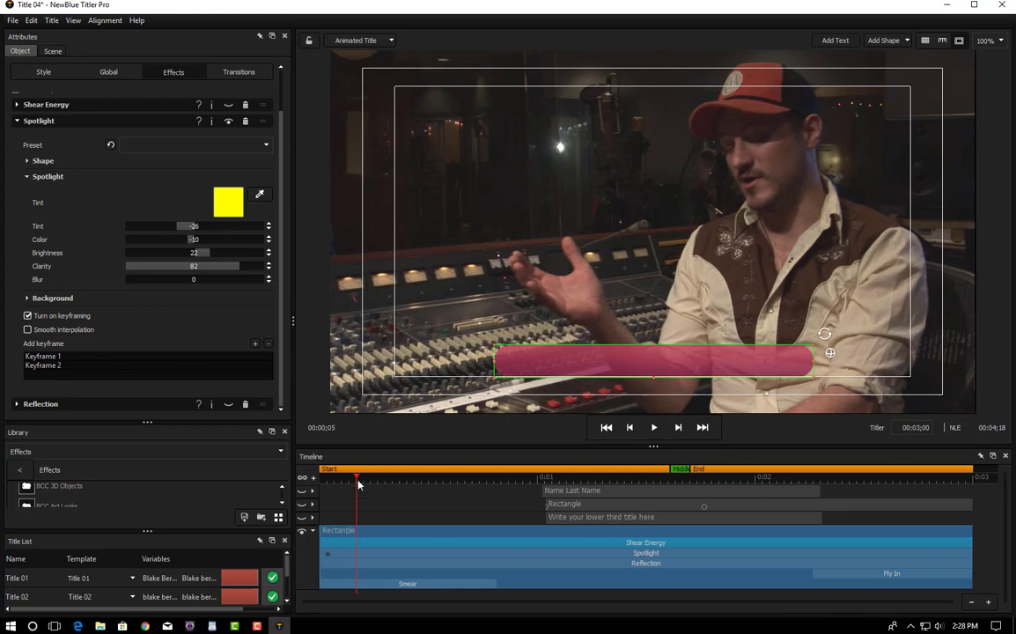
drag(358, 484, 322, 484)
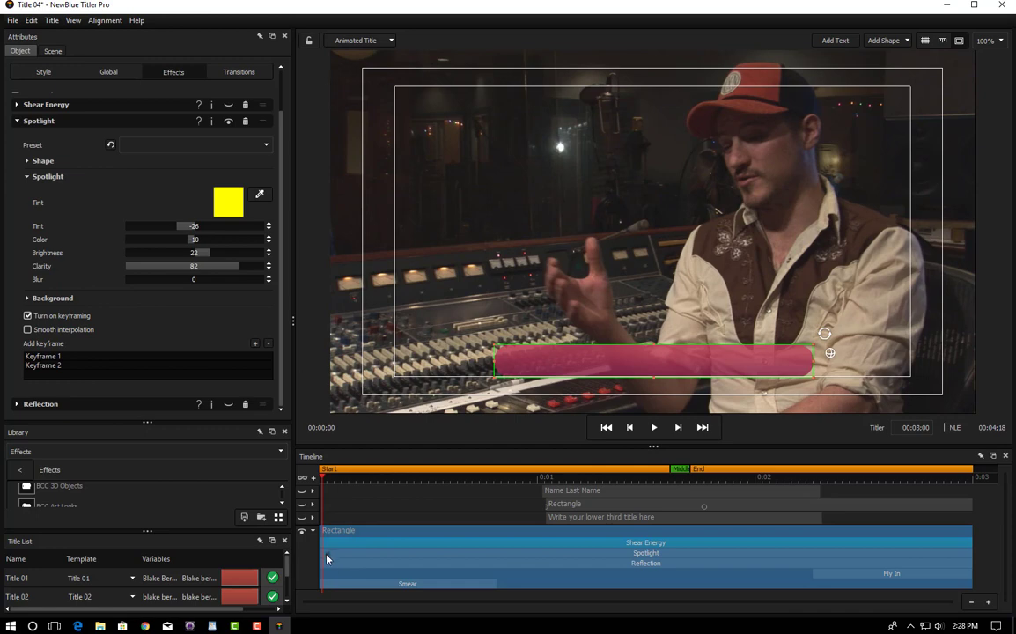
click(254, 346)
mouse_move(321, 478)
mouse_down()
mouse_move(334, 483)
mouse_move(325, 481)
mouse_up()
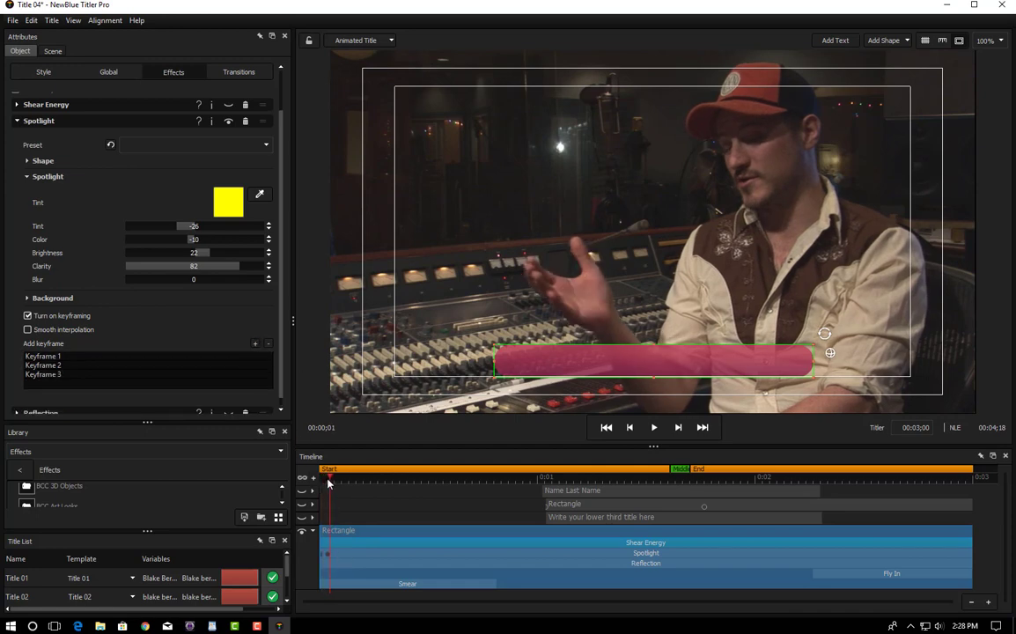
click(48, 370)
click(269, 344)
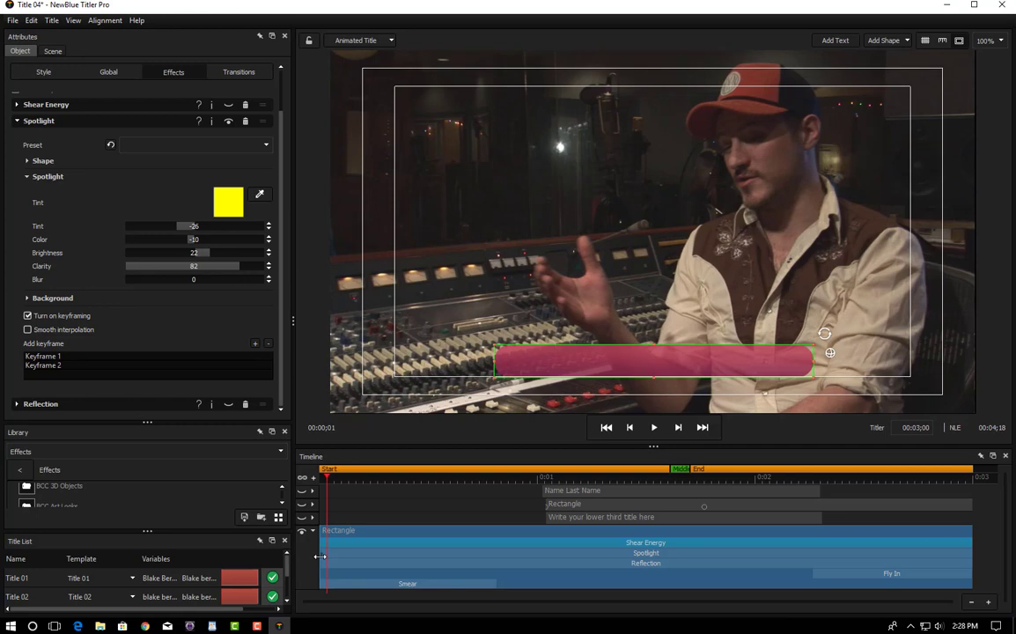
Step: Set the Spotlight tint at the first keyframe to white
click(44, 356)
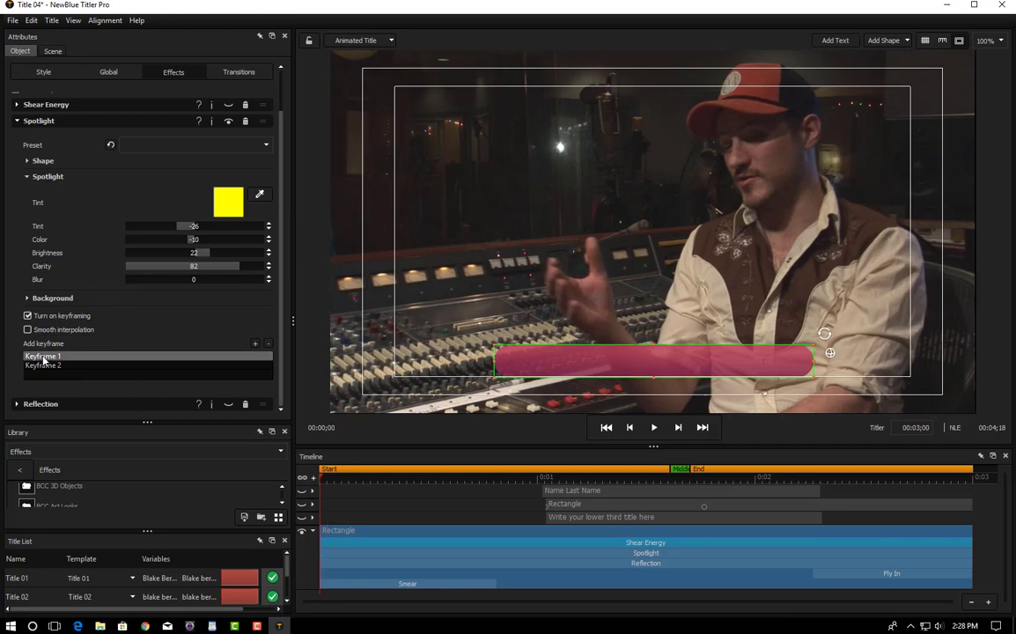
click(218, 197)
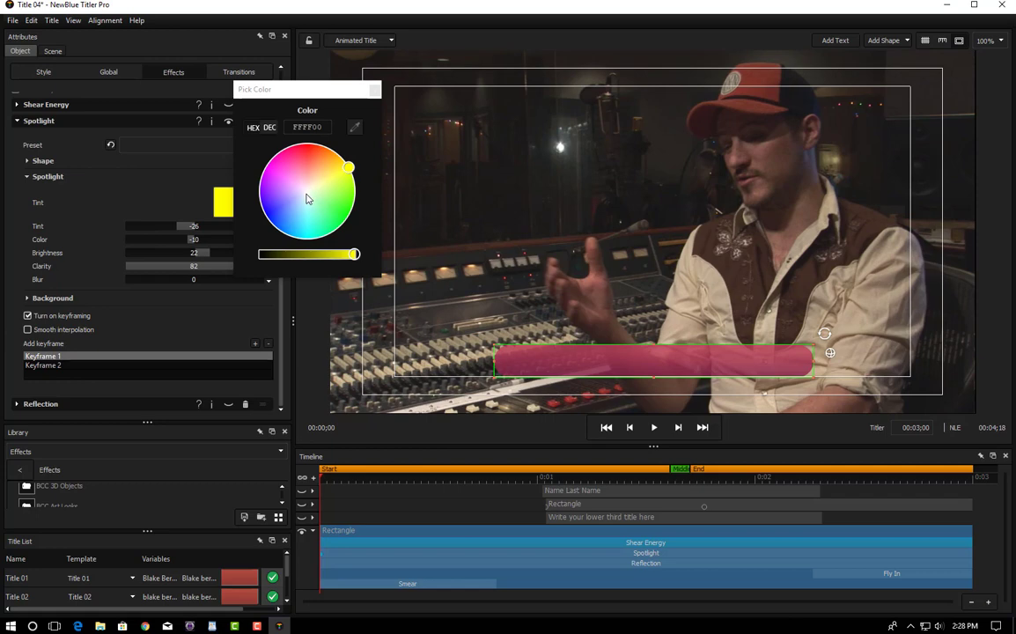
click(307, 199)
click(374, 90)
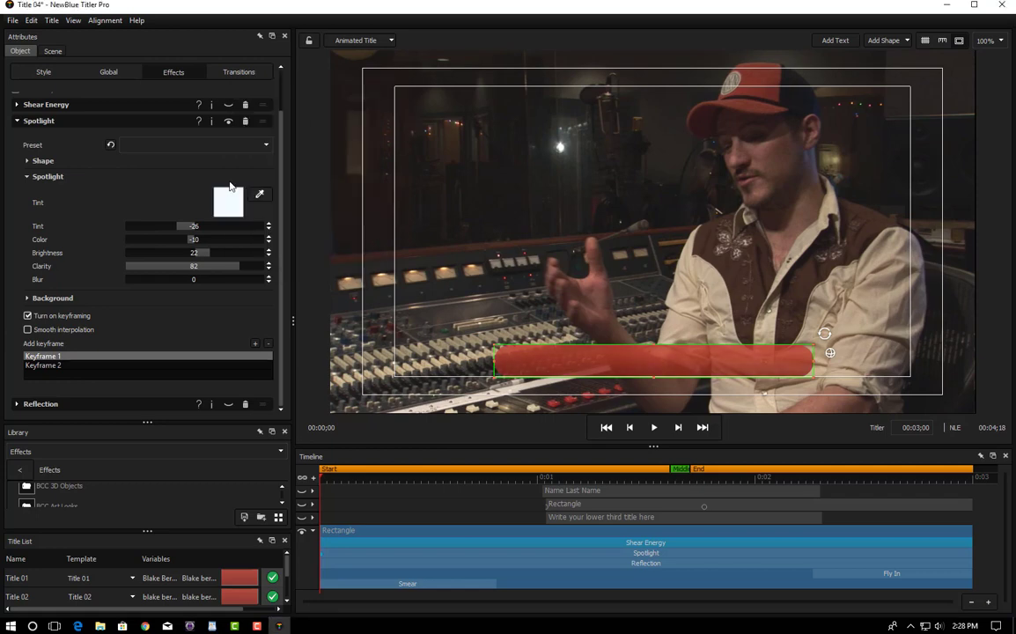
click(45, 365)
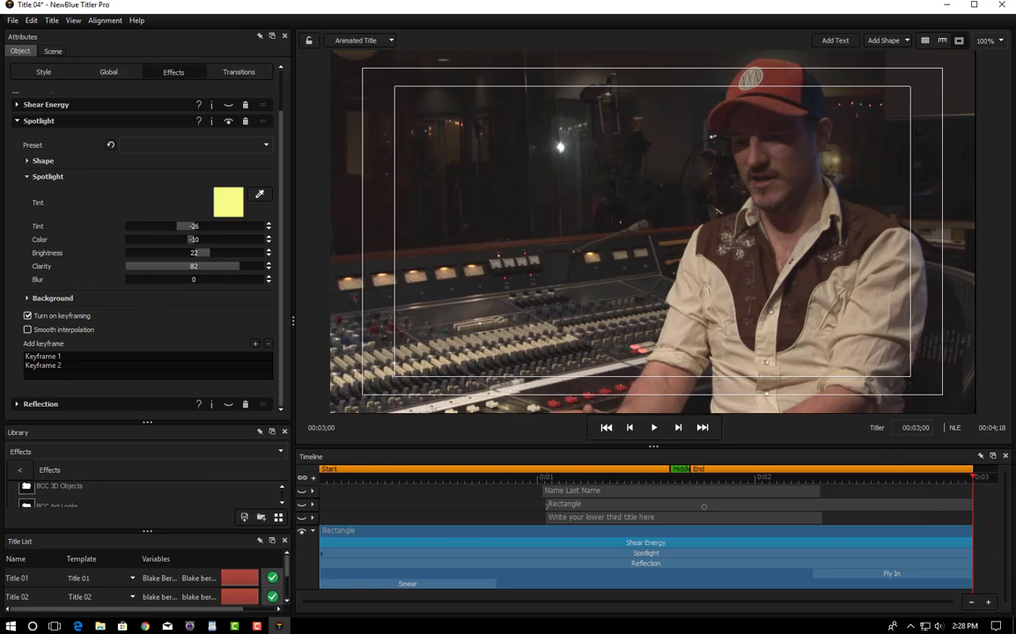
Step: Set the title duration to 7;00 and zoom the timeline out to show it all
click(916, 427)
text(7;00)
key(Tab)
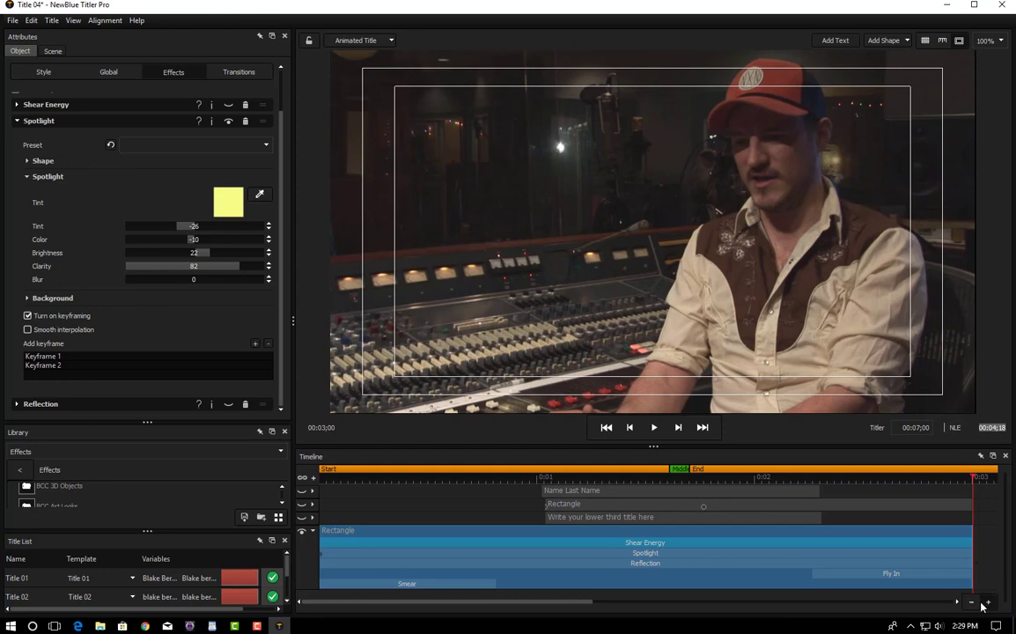
click(973, 602)
click(972, 602)
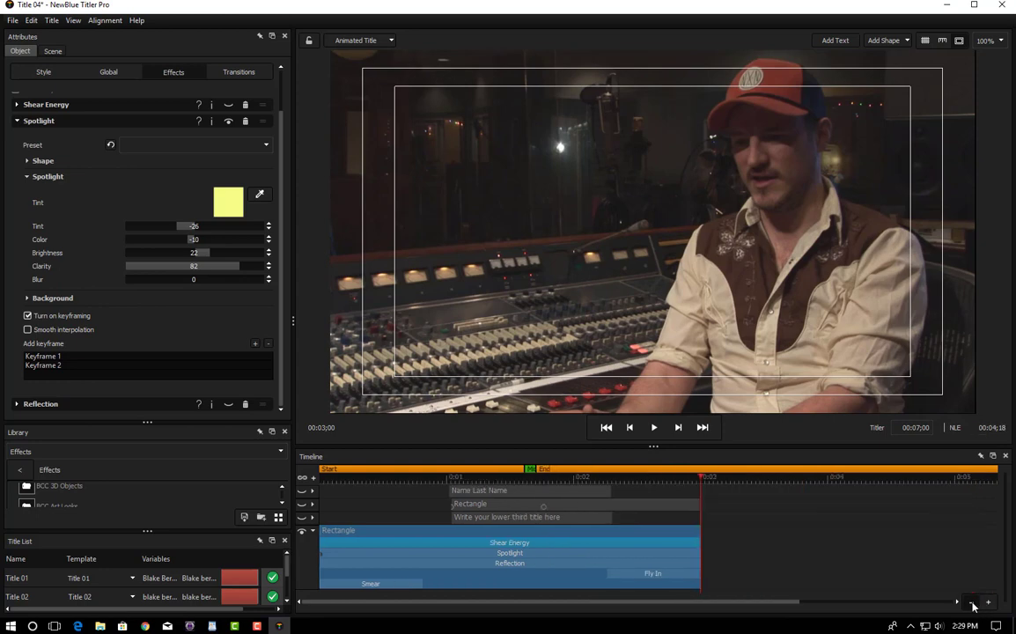
click(972, 602)
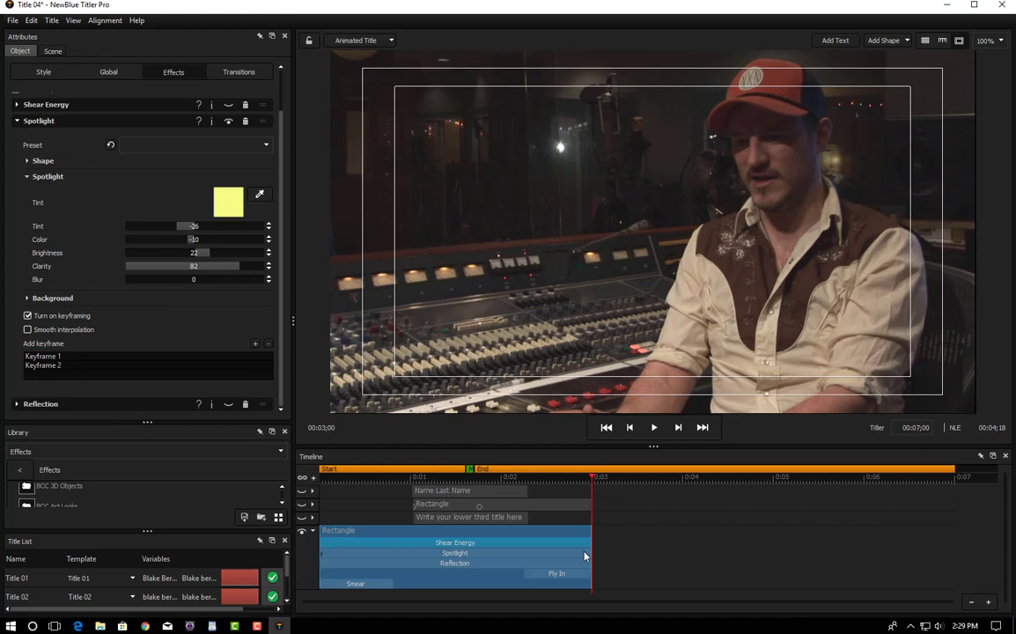
Step: Trim the Rectangle clip's end back to the three-second mark
drag(591, 548, 960, 559)
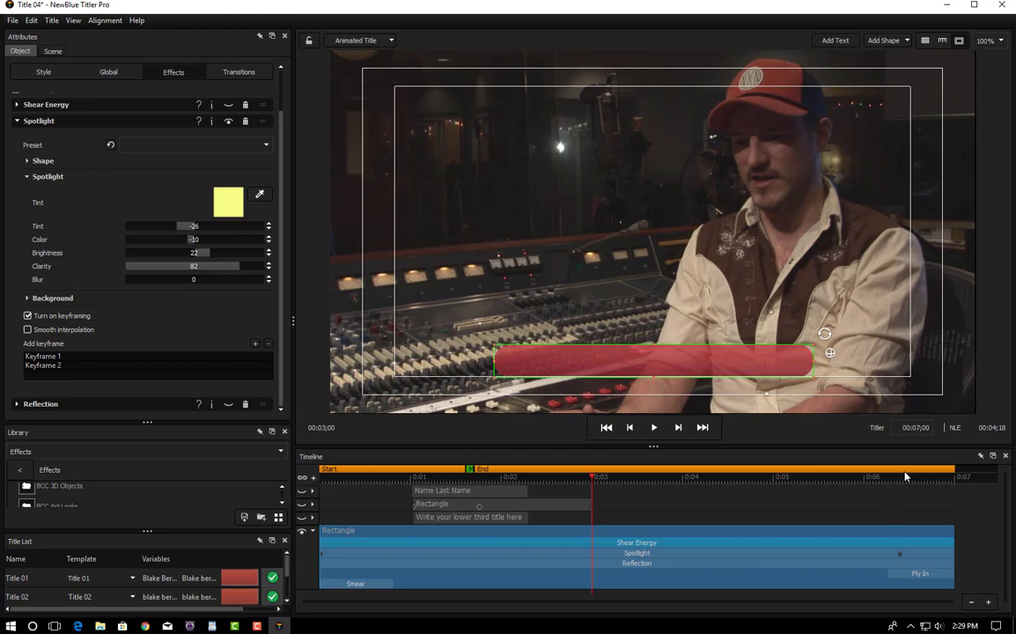
click(900, 556)
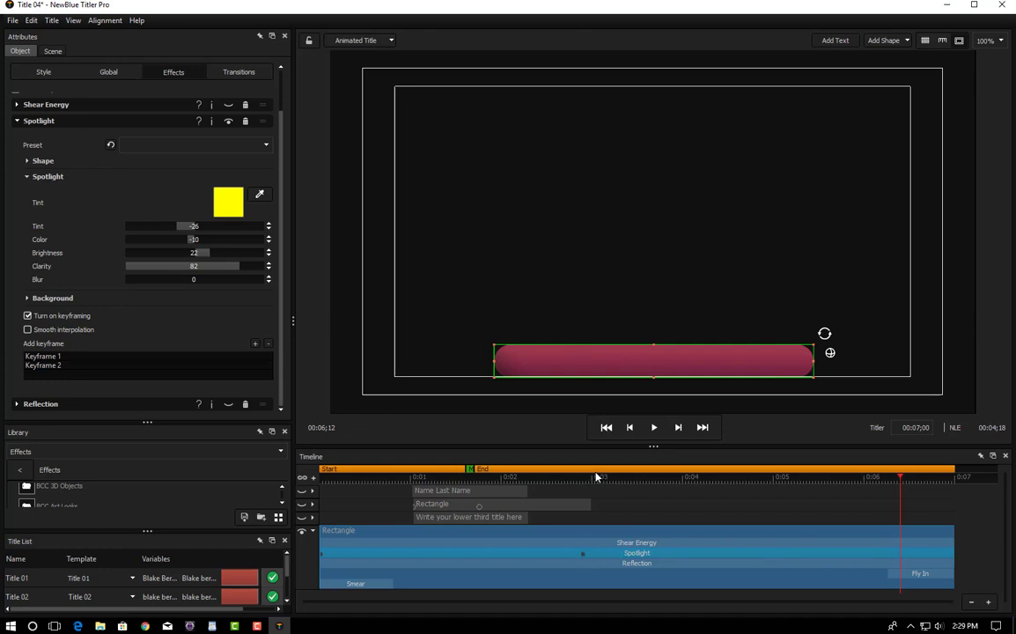
drag(900, 478, 591, 503)
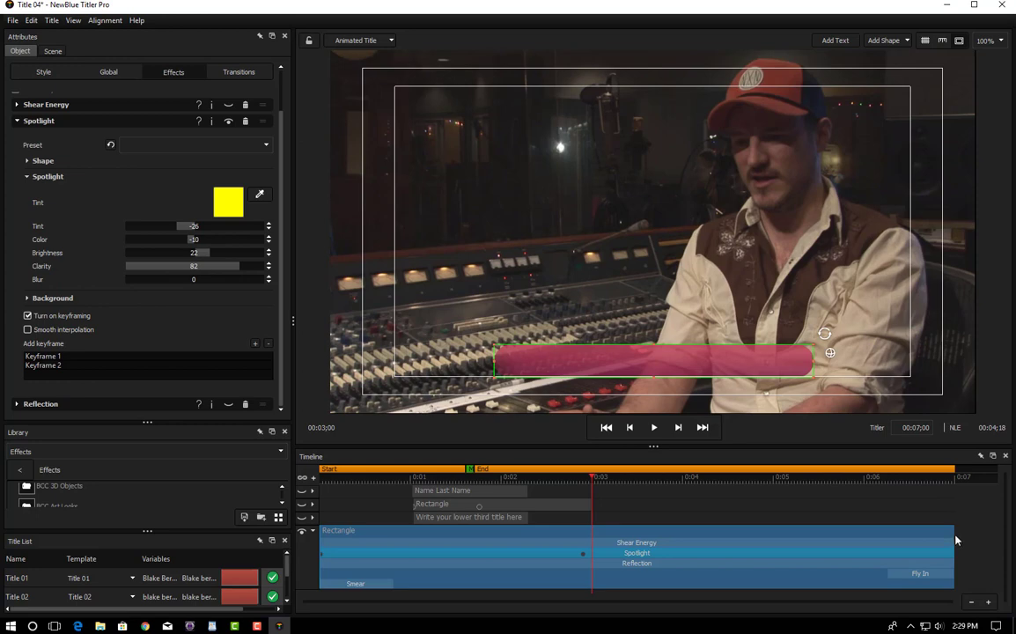
drag(955, 541, 597, 534)
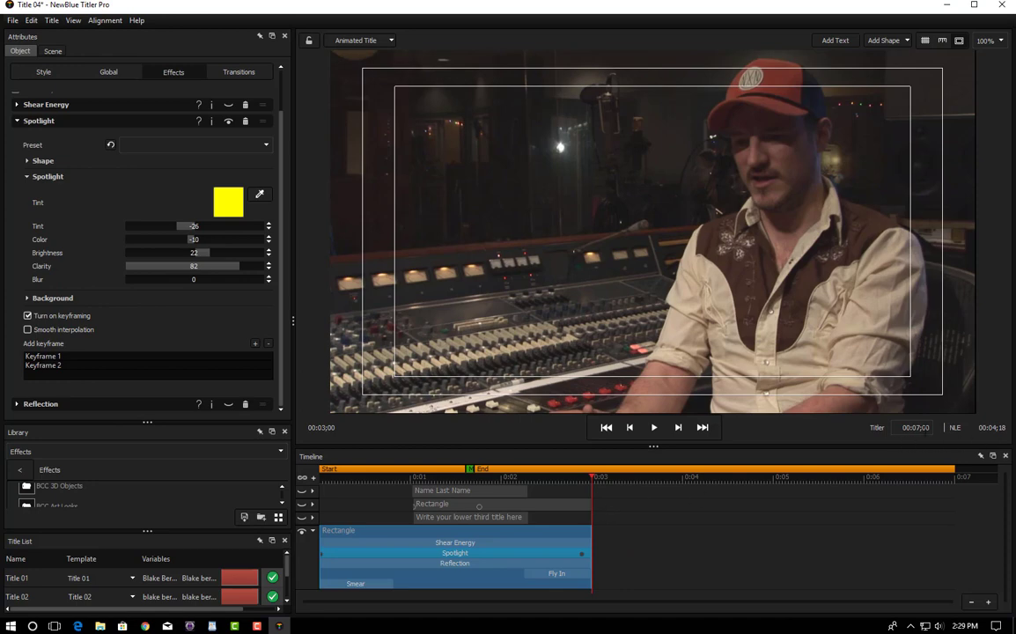
Step: Change the title duration from 7;00 to 3;00 and select the Spotlight's second keyframe
click(927, 428)
key(BackSpace)
text(3;00)
key(Return)
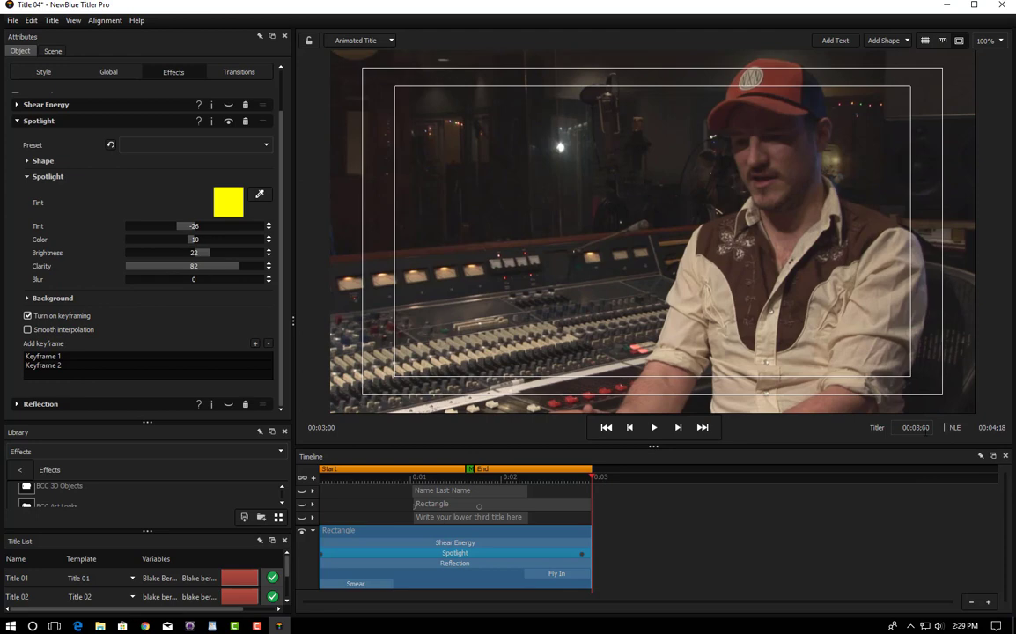
click(988, 603)
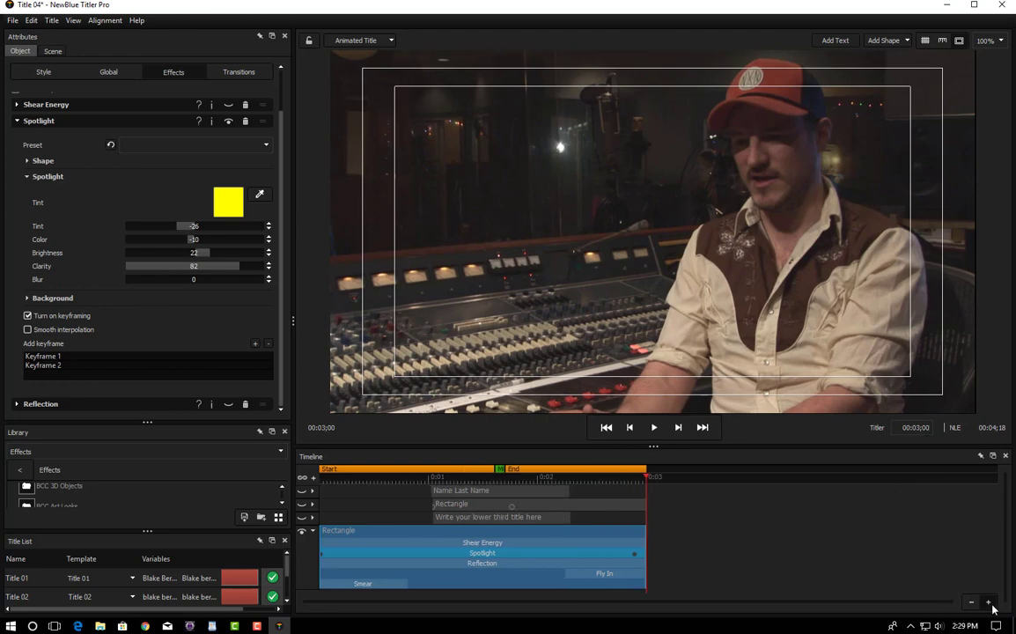
click(988, 602)
click(988, 602)
click(988, 603)
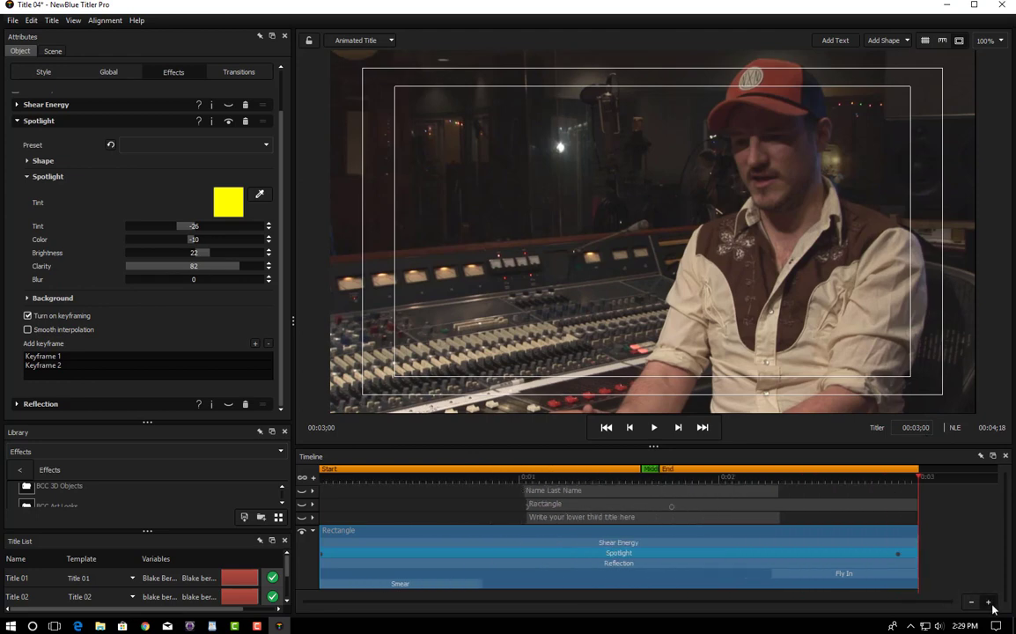
click(898, 558)
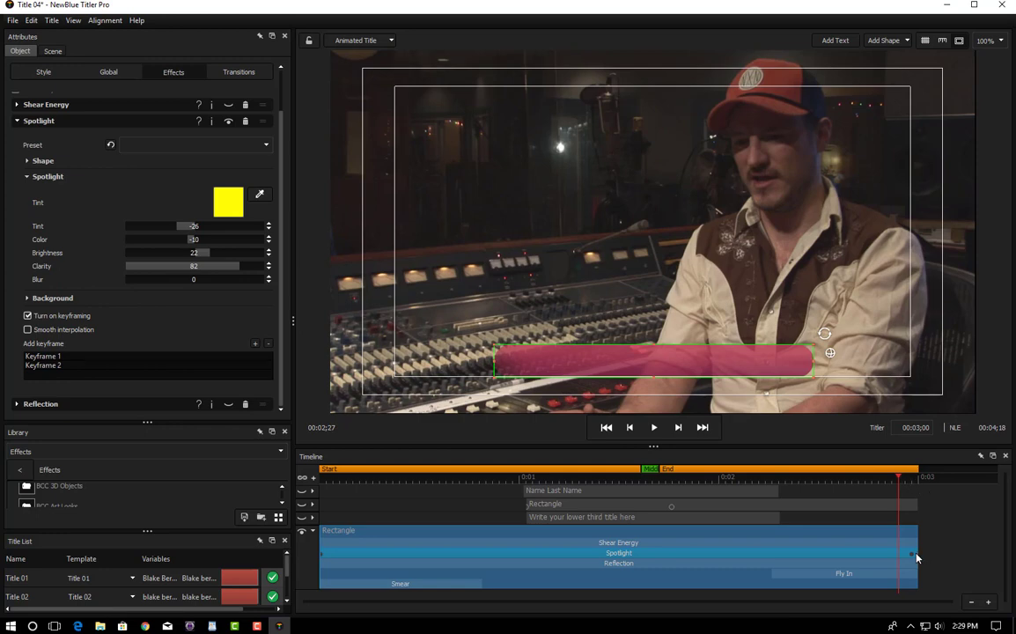
click(40, 365)
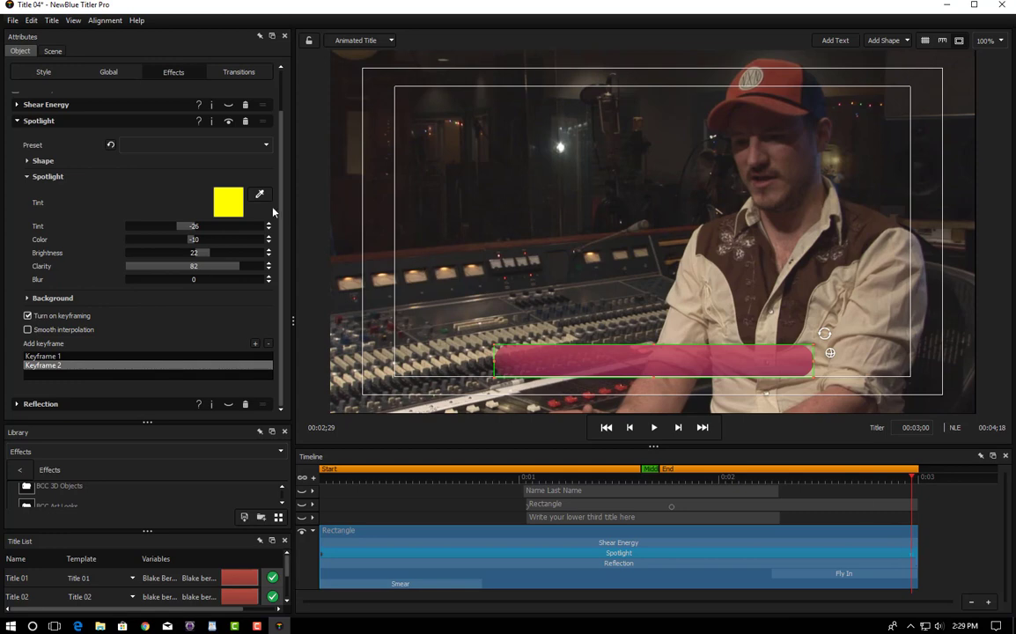
Step: Set the second keyframe's Spotlight tint to near-white F9FFFF and scrub back to the start
click(228, 204)
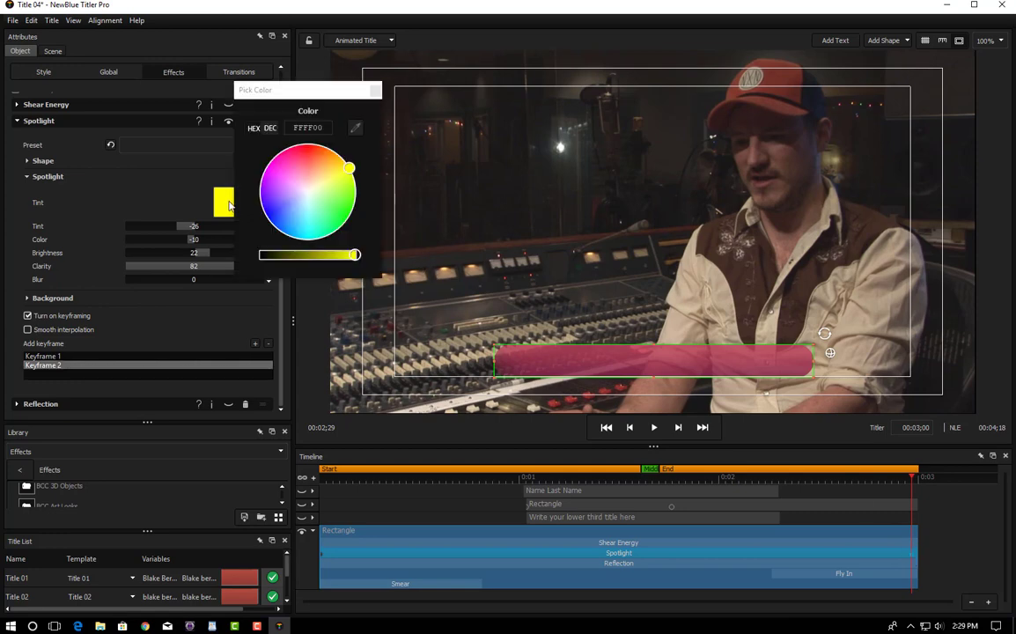
click(308, 197)
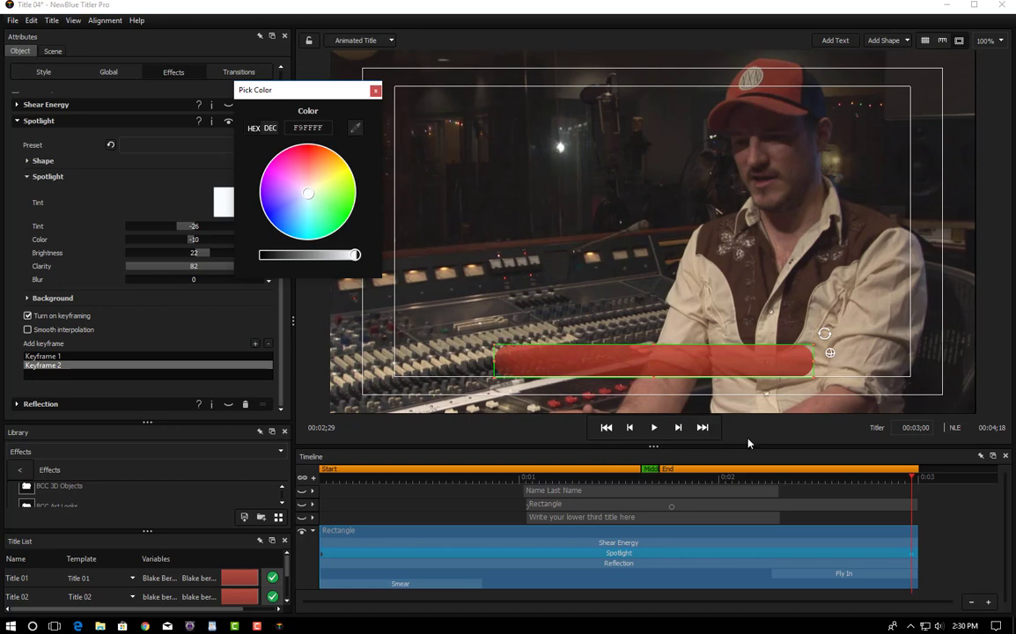
click(375, 91)
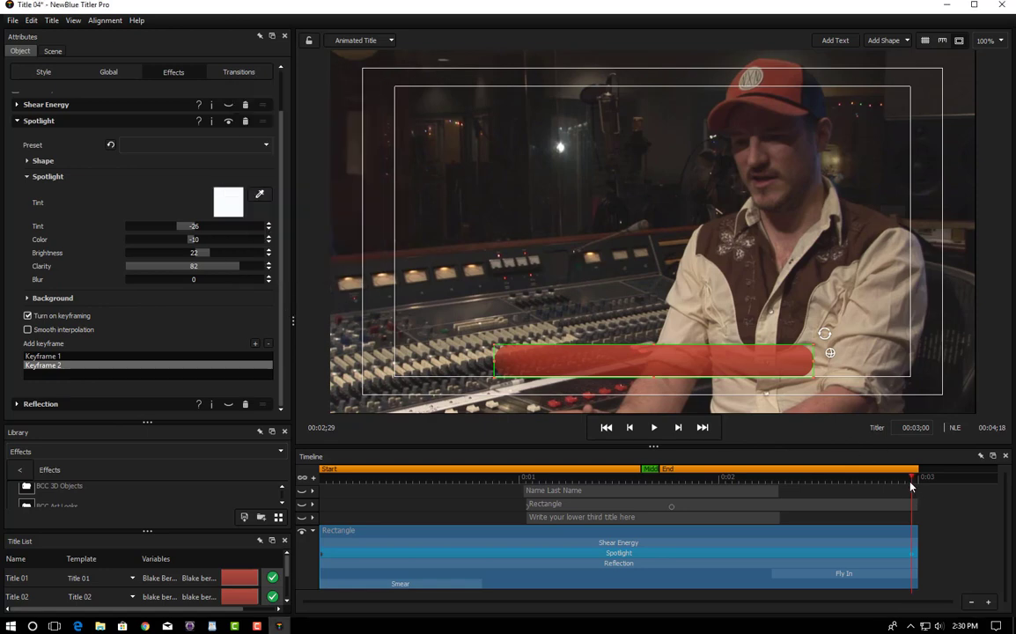
drag(912, 485, 343, 498)
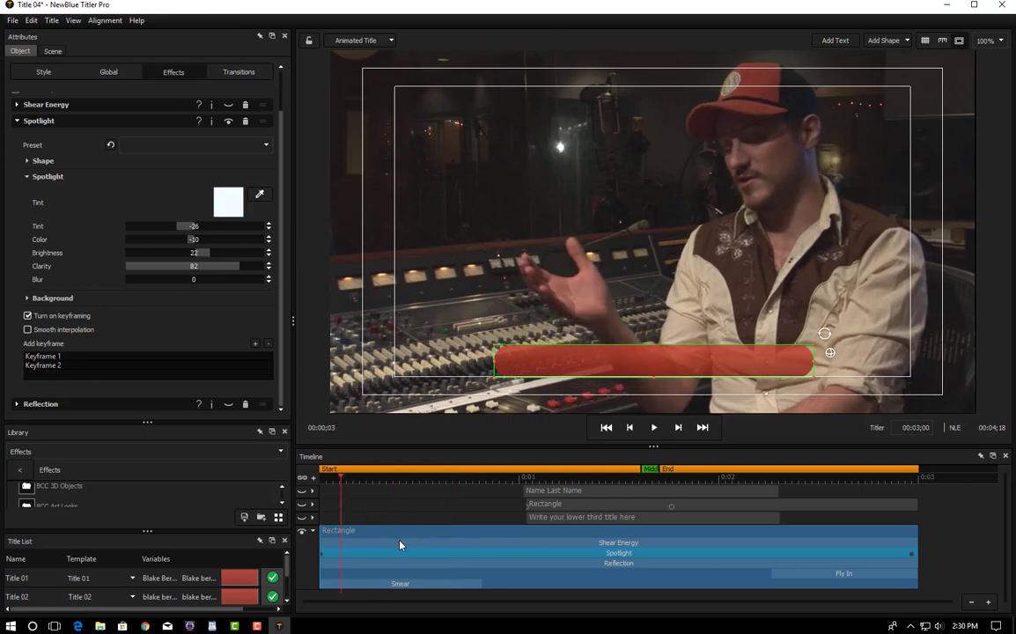
Step: Re-enable the Shear Energy and Reflection effects on the red bar and preview its animation
click(17, 120)
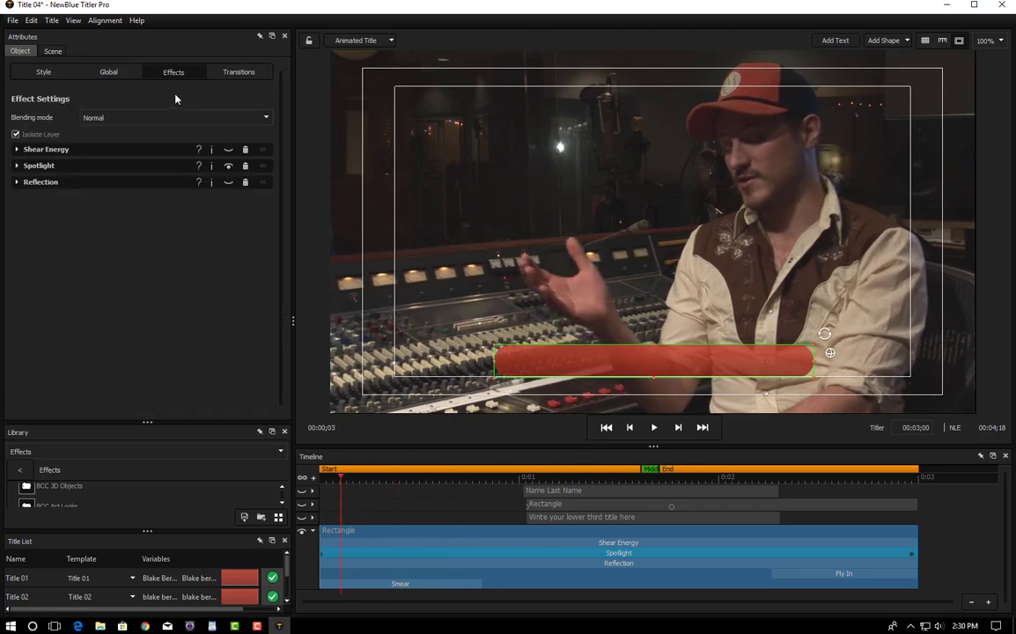
click(227, 151)
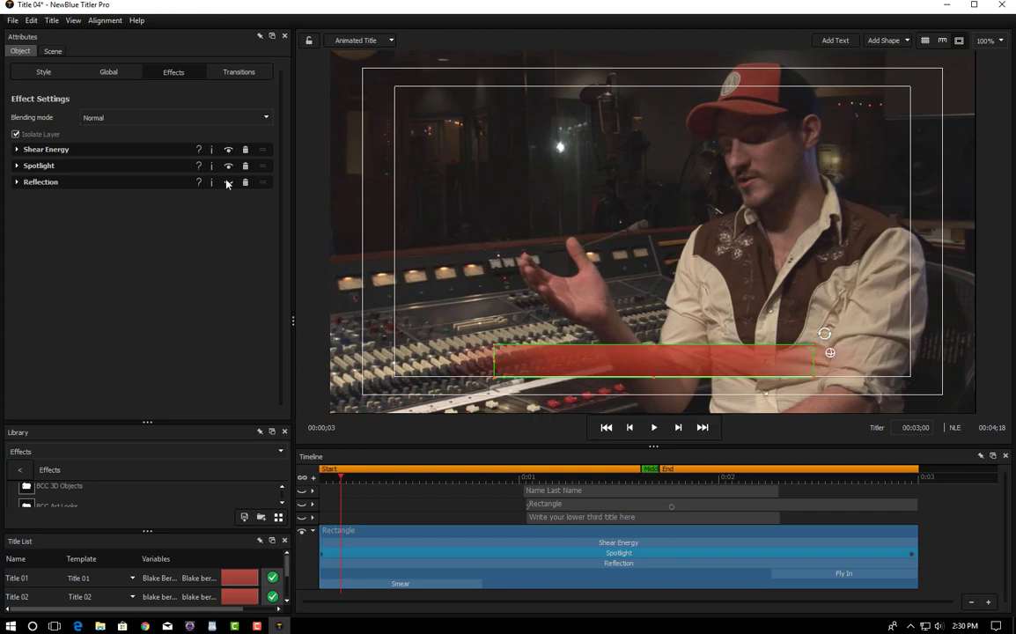
click(228, 183)
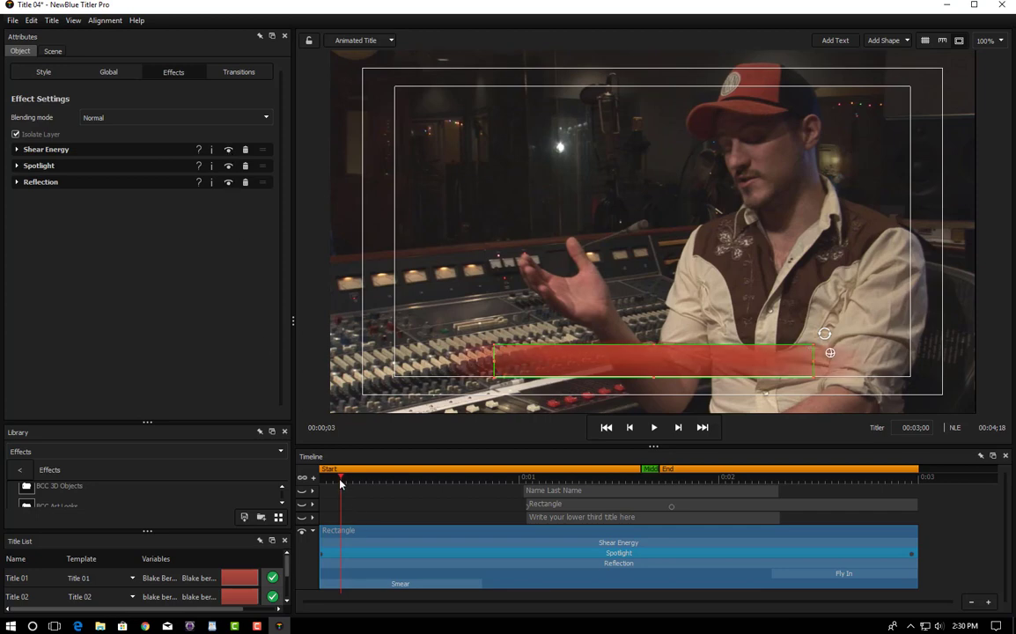
drag(326, 483, 505, 524)
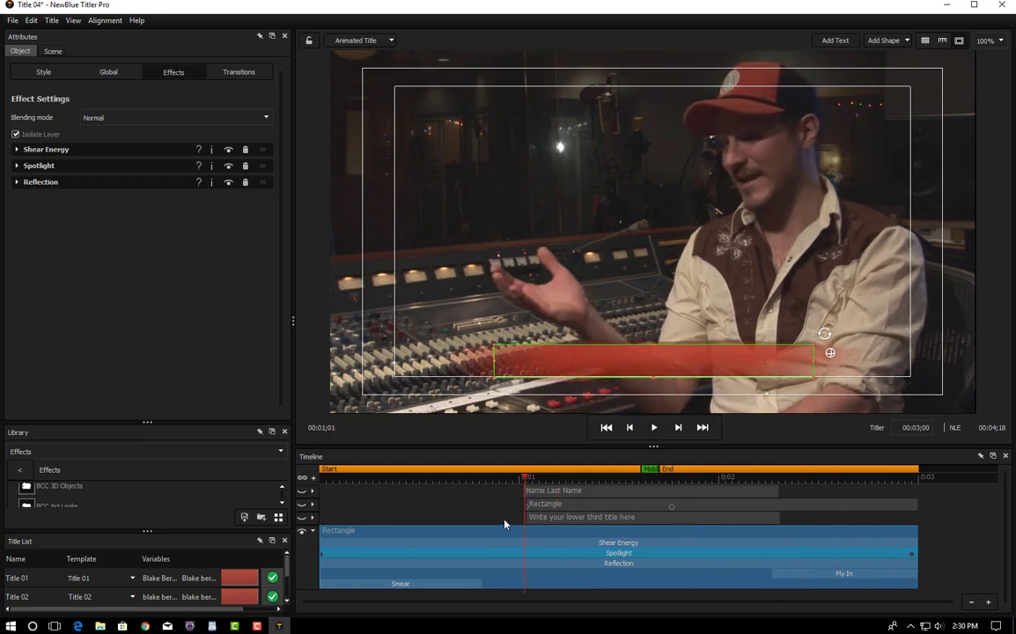
Step: Review the red bar's entrance and exit transitions, then hide the red bar layer
click(239, 73)
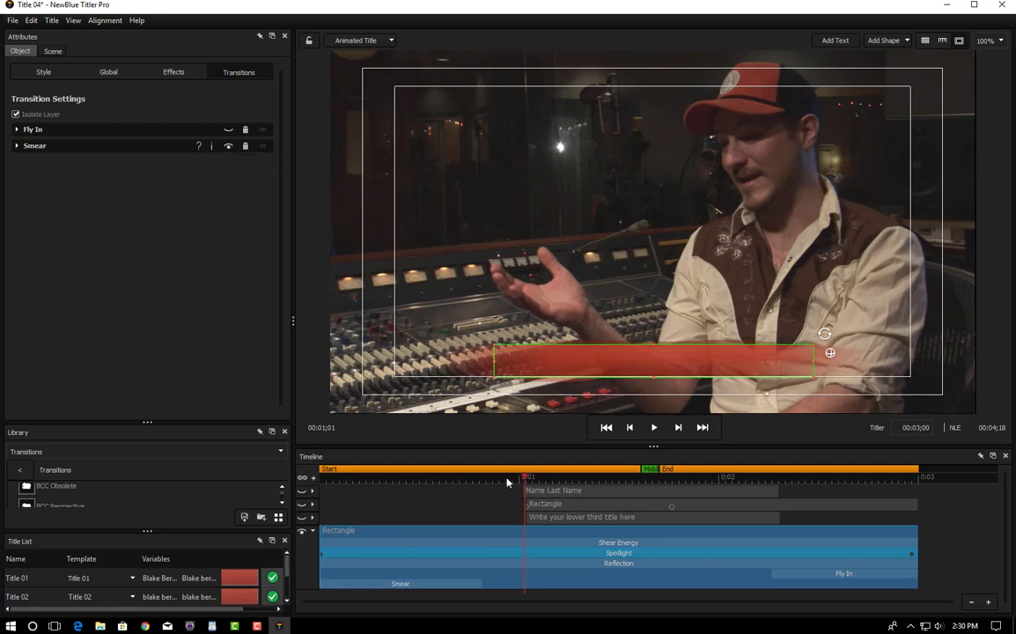
drag(511, 483, 331, 498)
drag(397, 504, 601, 519)
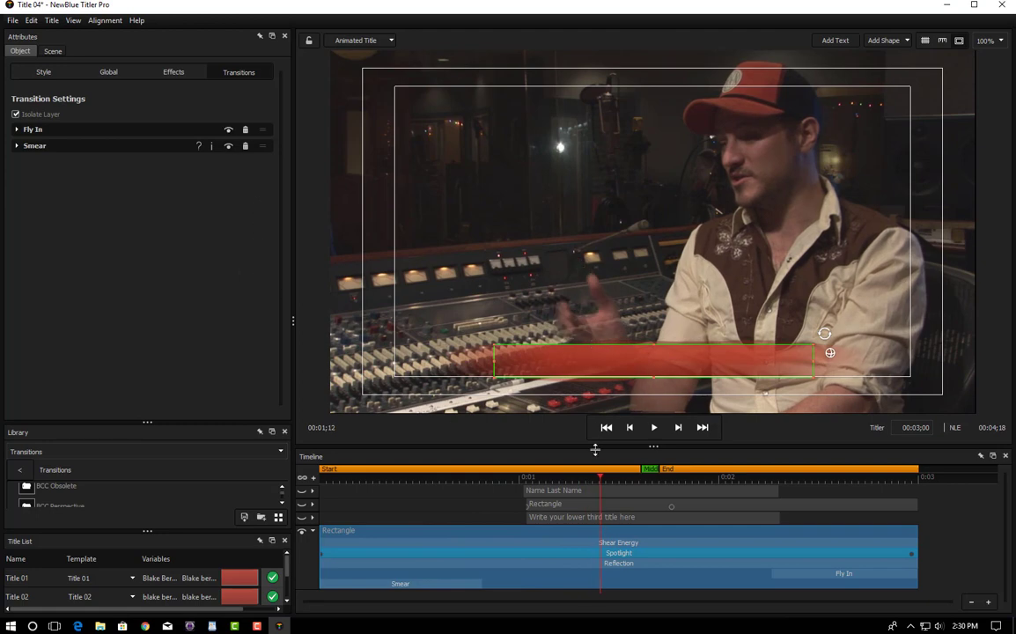
drag(602, 478, 765, 524)
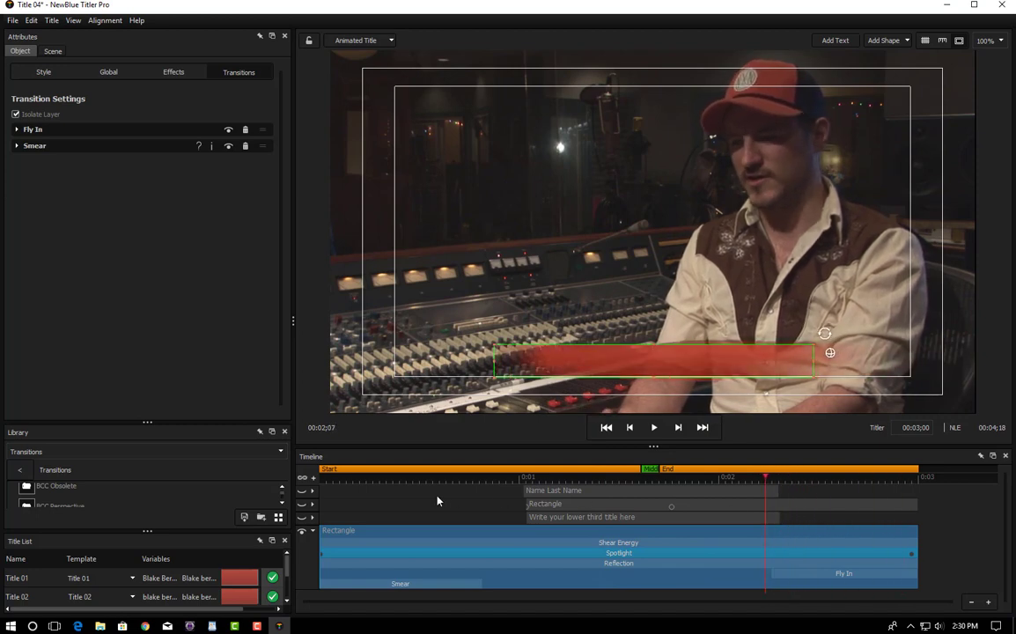
click(302, 506)
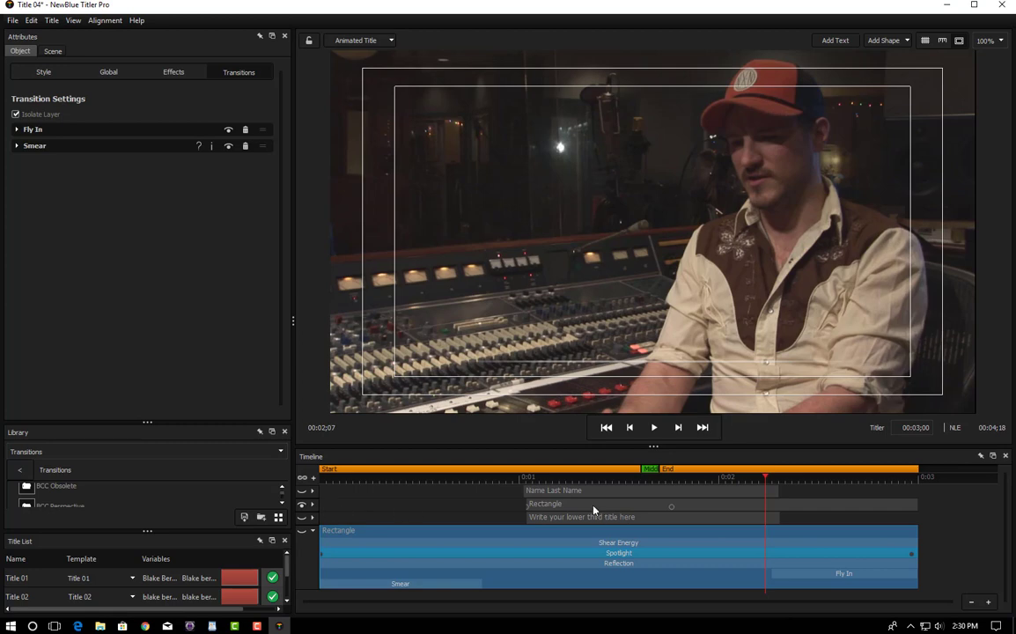
Step: Set the canvas background to plain Grey instead of the interview video
click(649, 481)
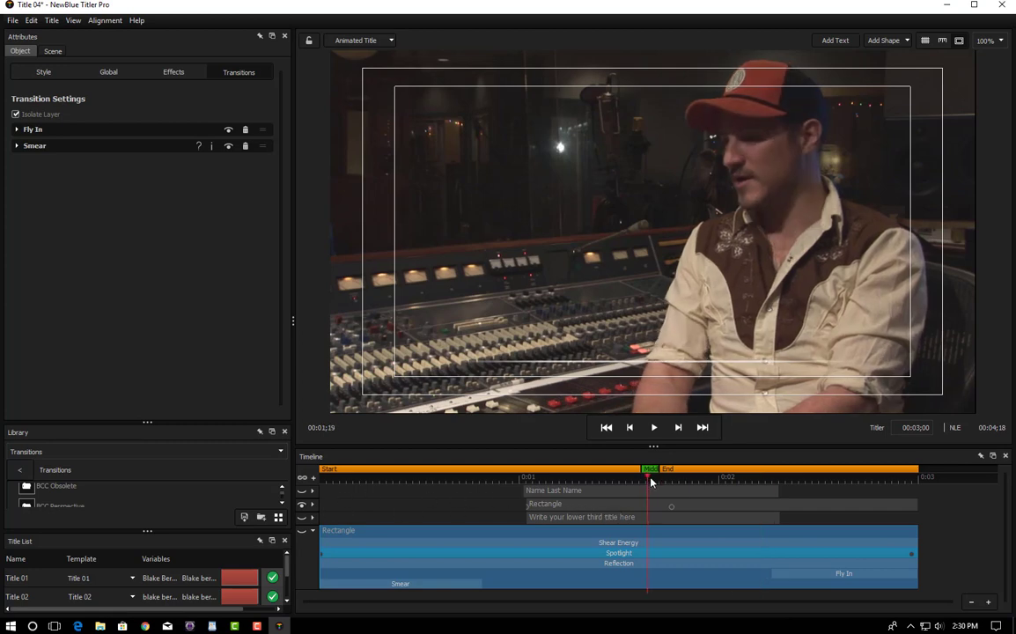
click(73, 20)
mouse_move(88, 136)
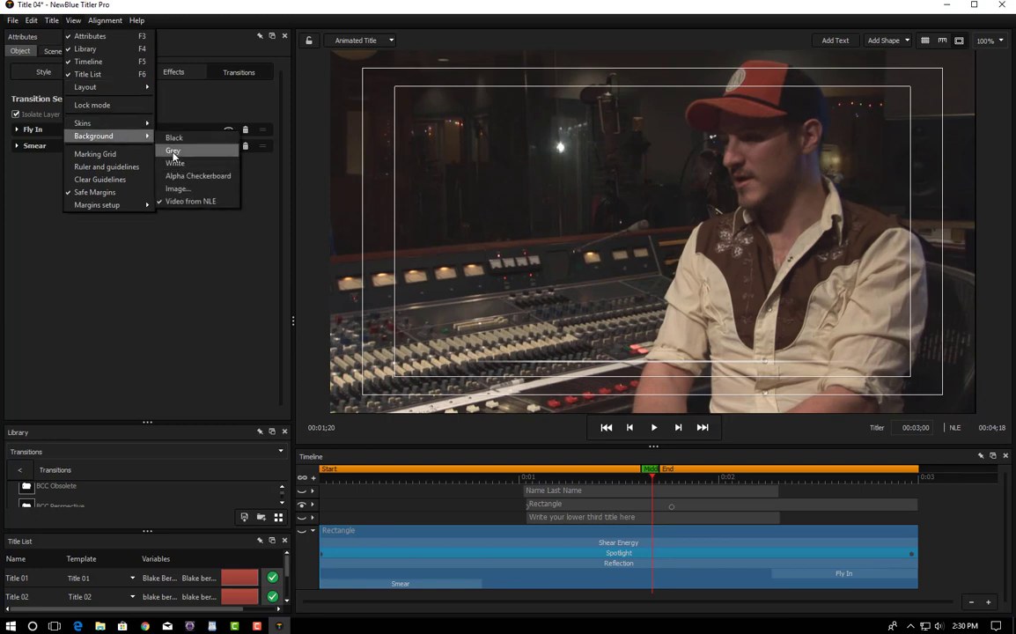
click(174, 152)
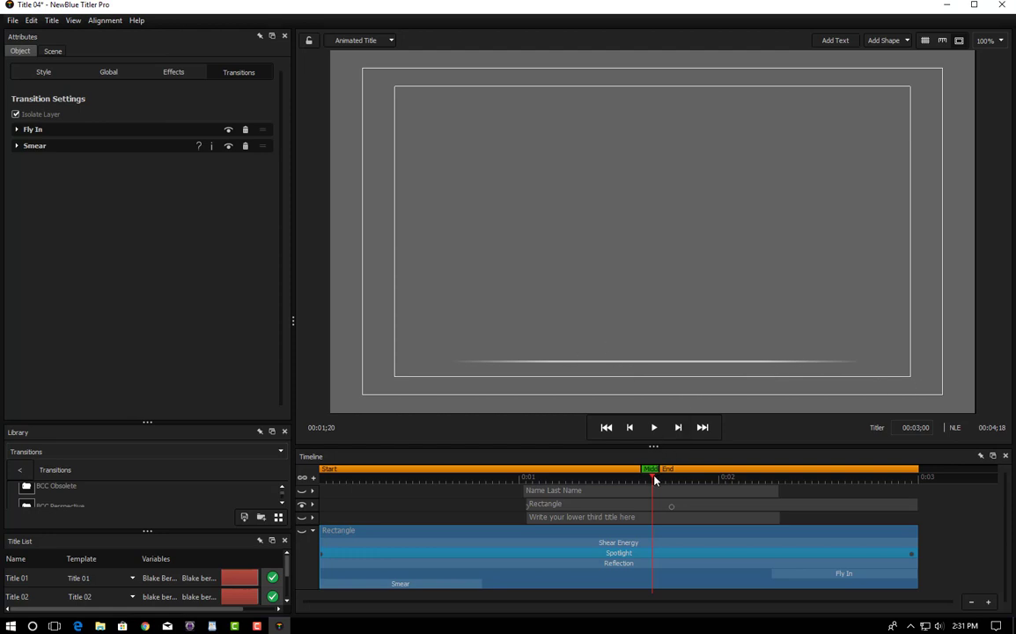
Step: Collapse the red bar layer and expose the thin rectangle's Fly In track, previewing the line
drag(653, 480, 344, 508)
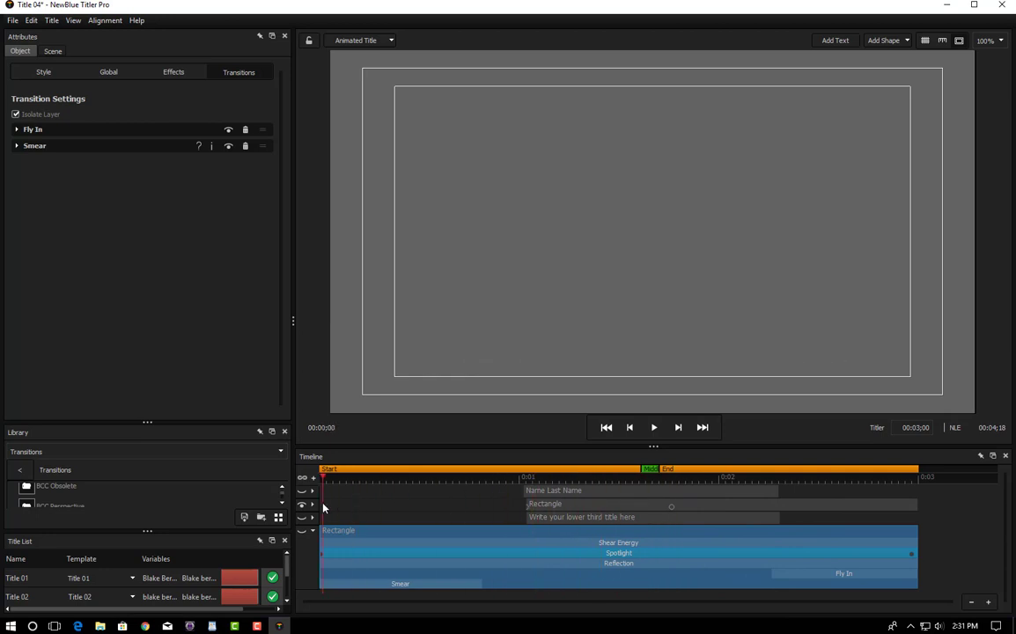
click(311, 531)
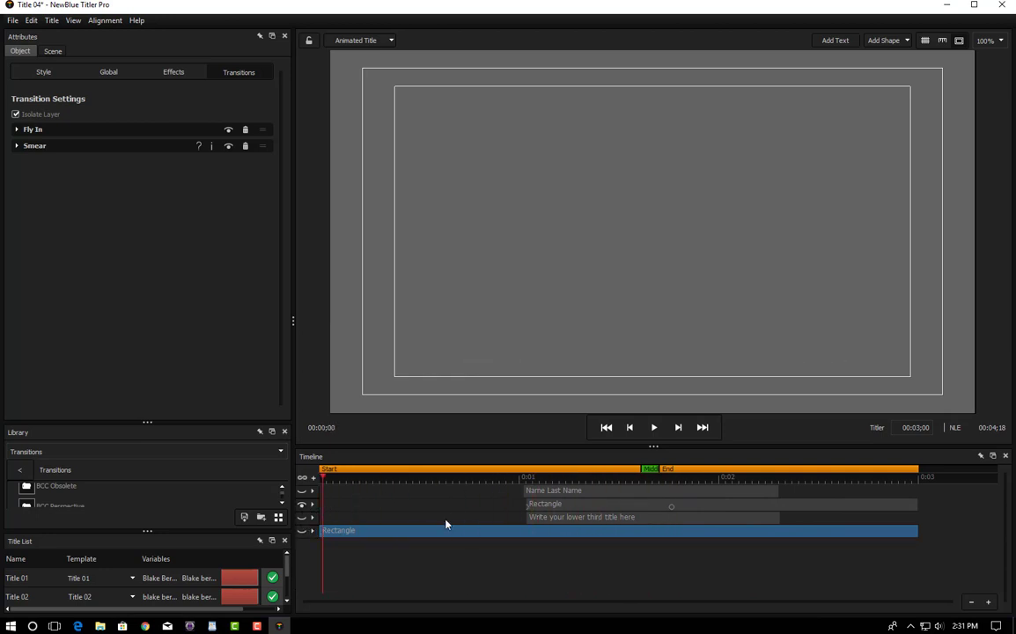
click(312, 505)
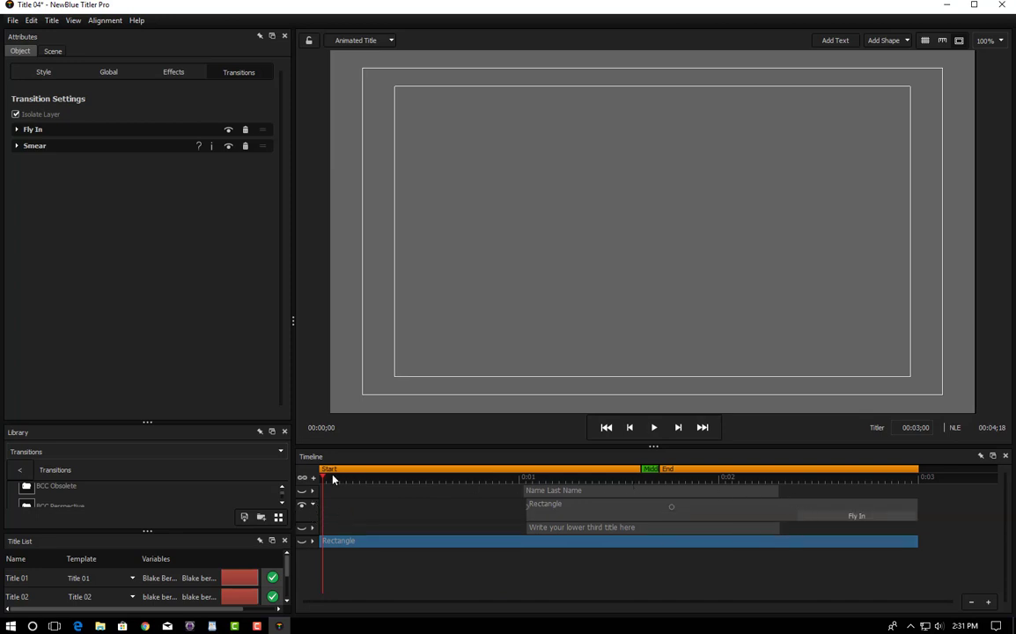
drag(323, 479, 672, 499)
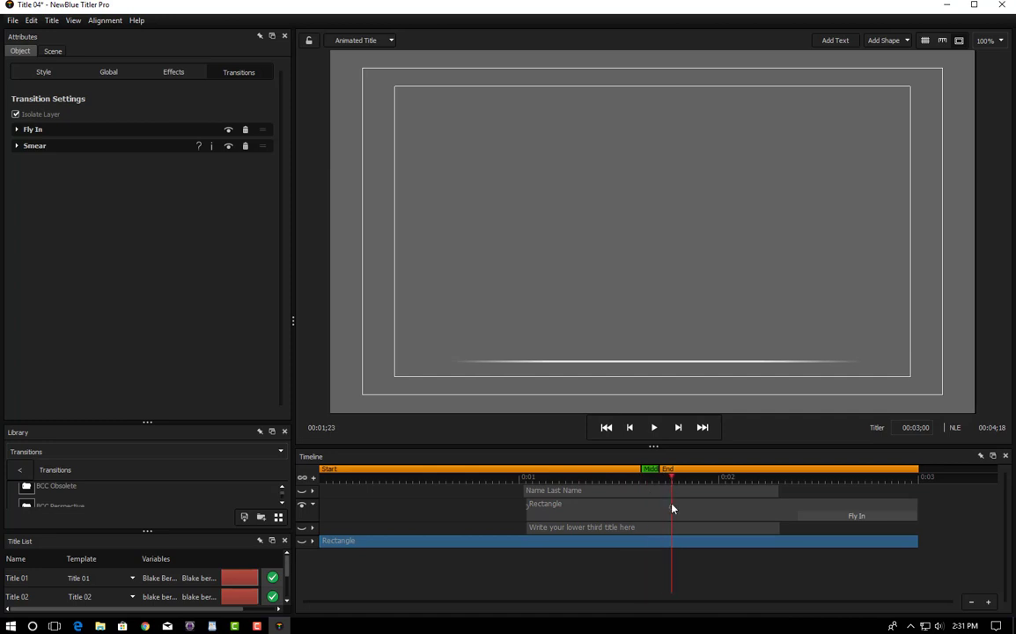
Step: Select the thin rectangle line and inspect its Style and Transform settings through the fade-in
click(671, 511)
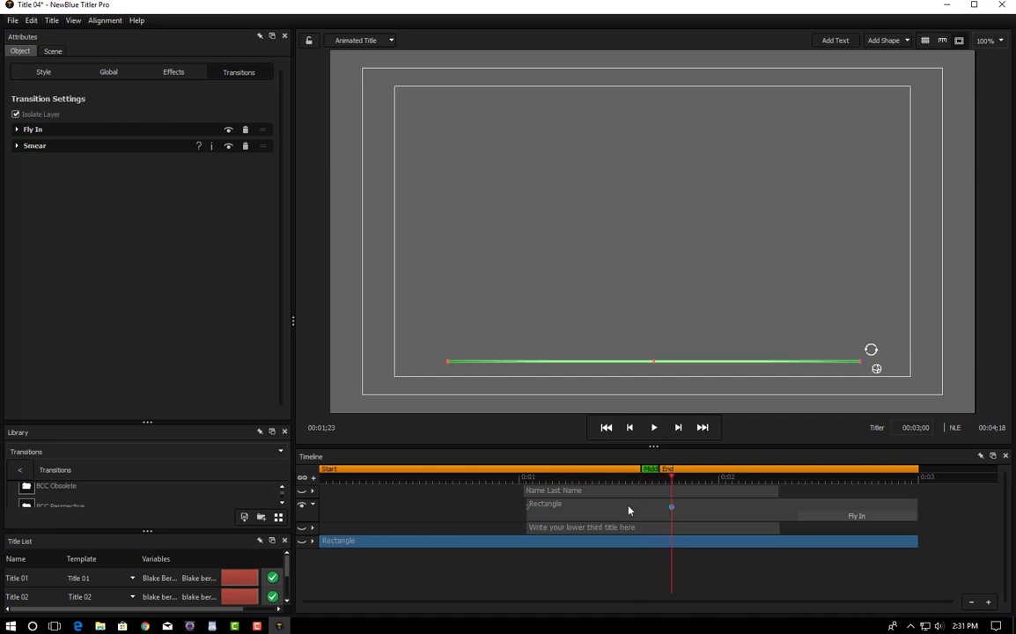
click(43, 72)
click(670, 478)
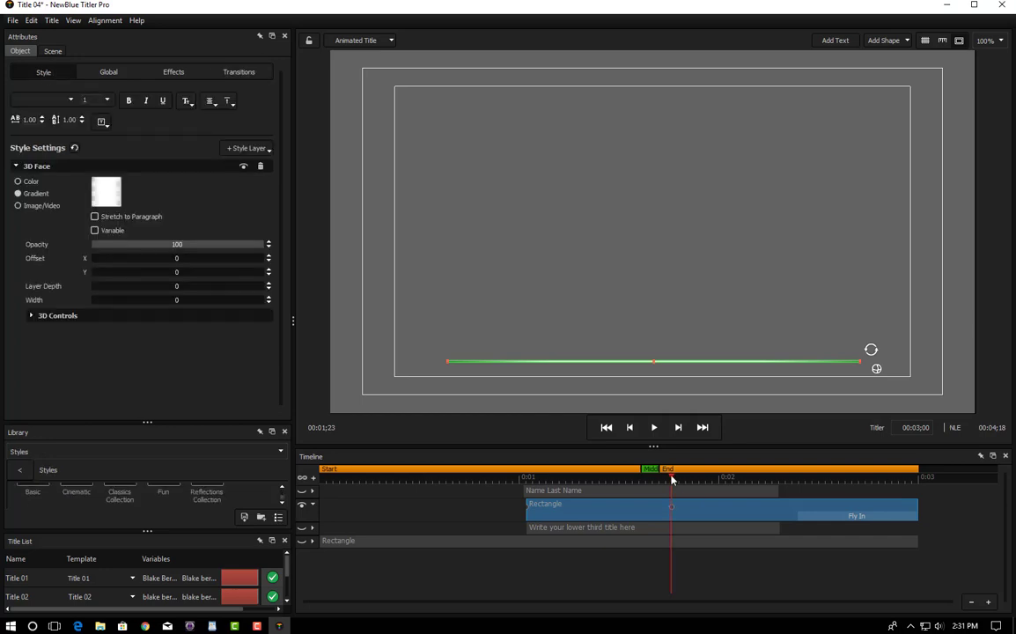
drag(671, 478, 539, 490)
click(108, 73)
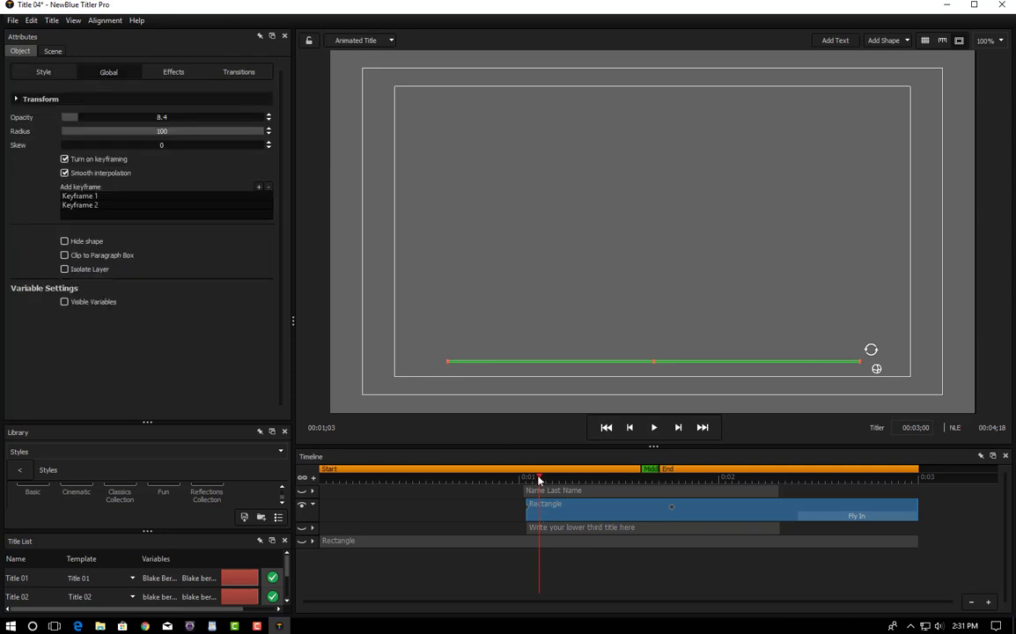
drag(539, 480, 585, 492)
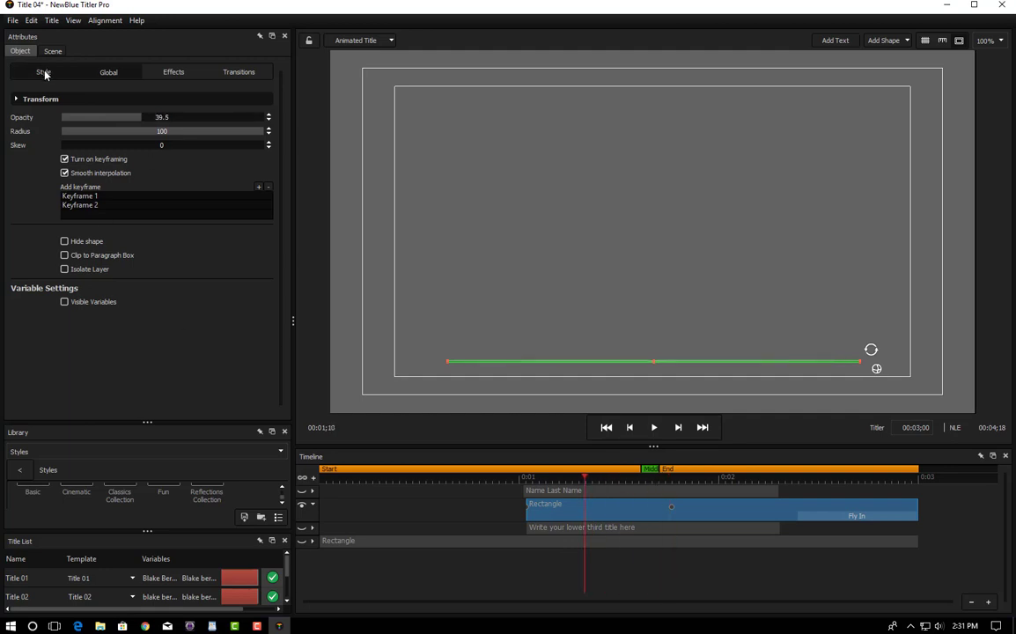
Step: Return to the Style settings and reselect the thin line shape on the canvas
click(43, 71)
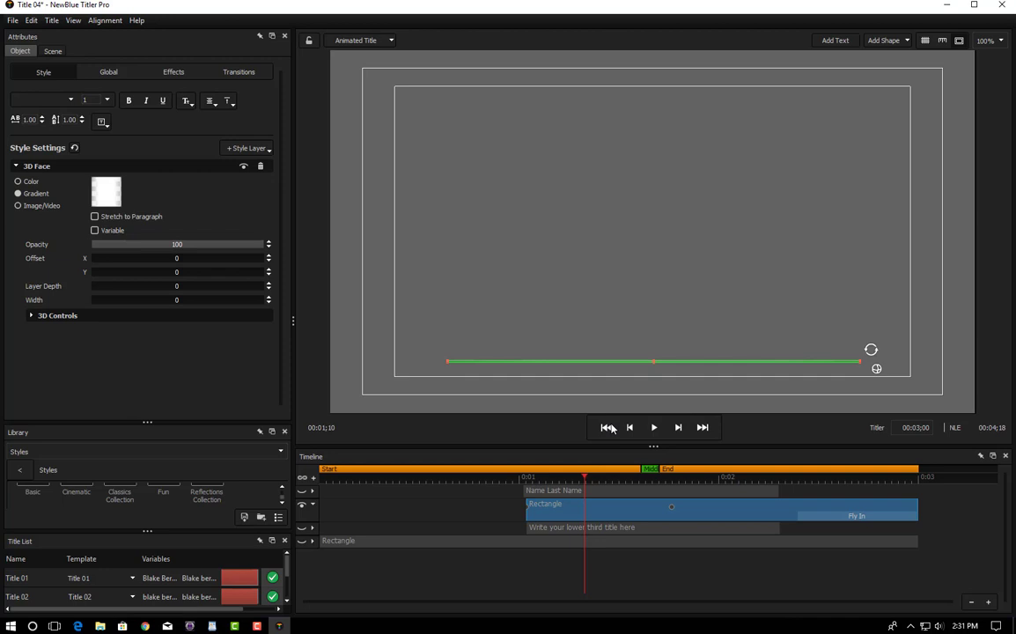
click(616, 528)
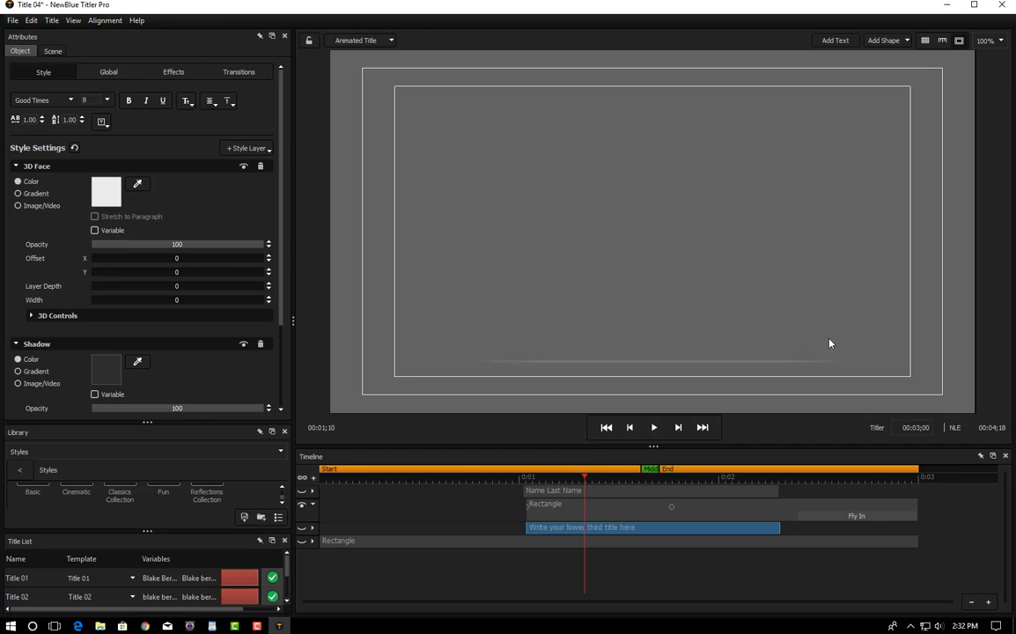
click(627, 367)
click(627, 362)
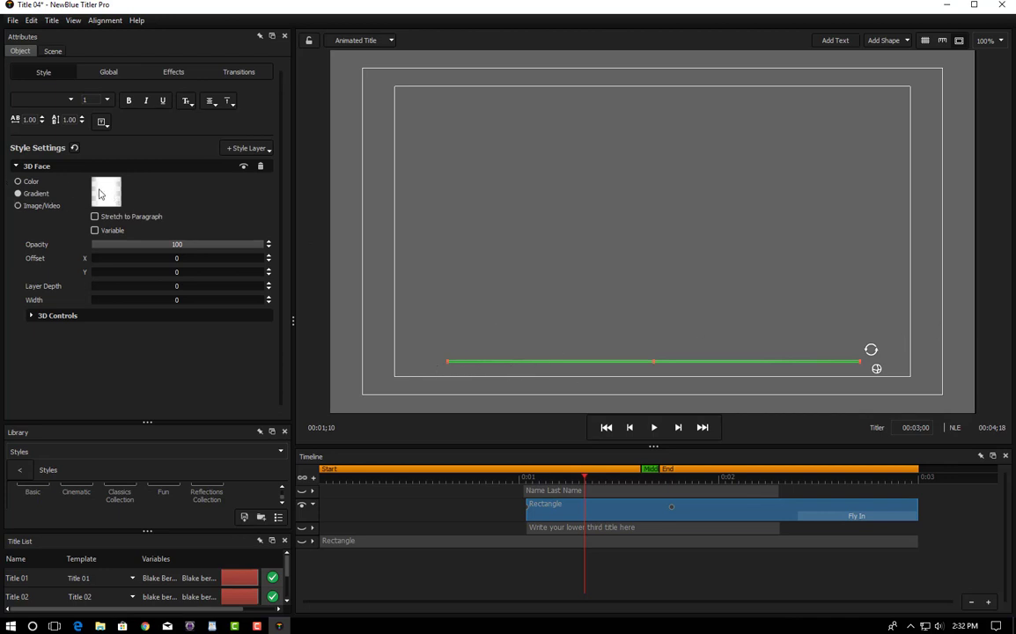
Step: Inspect each of the line's gradient stops in Pick Color without changes, then deselect the line
click(99, 193)
drag(287, 83, 365, 84)
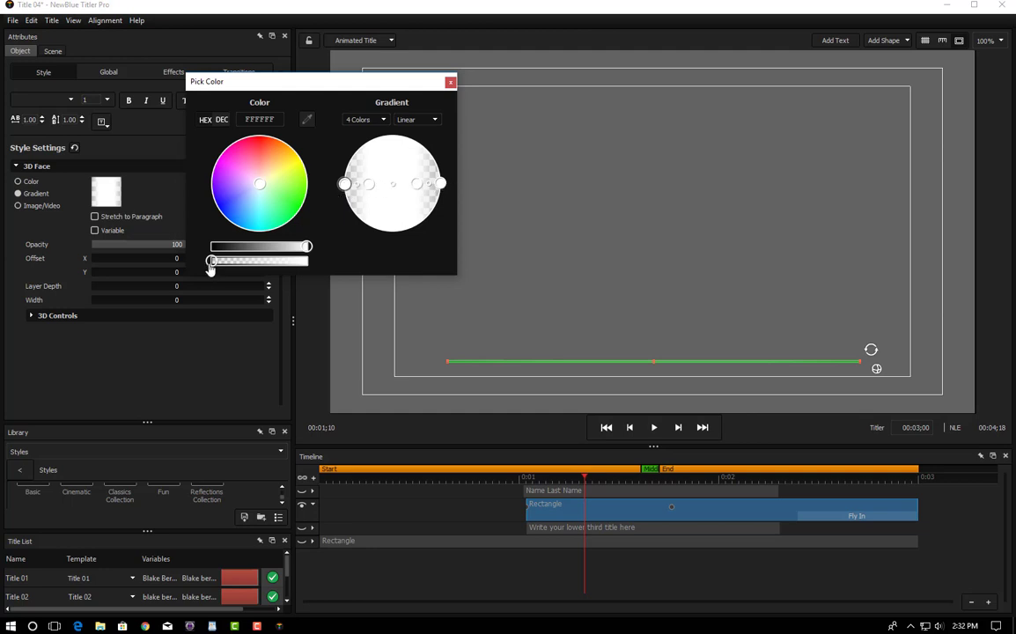
click(368, 183)
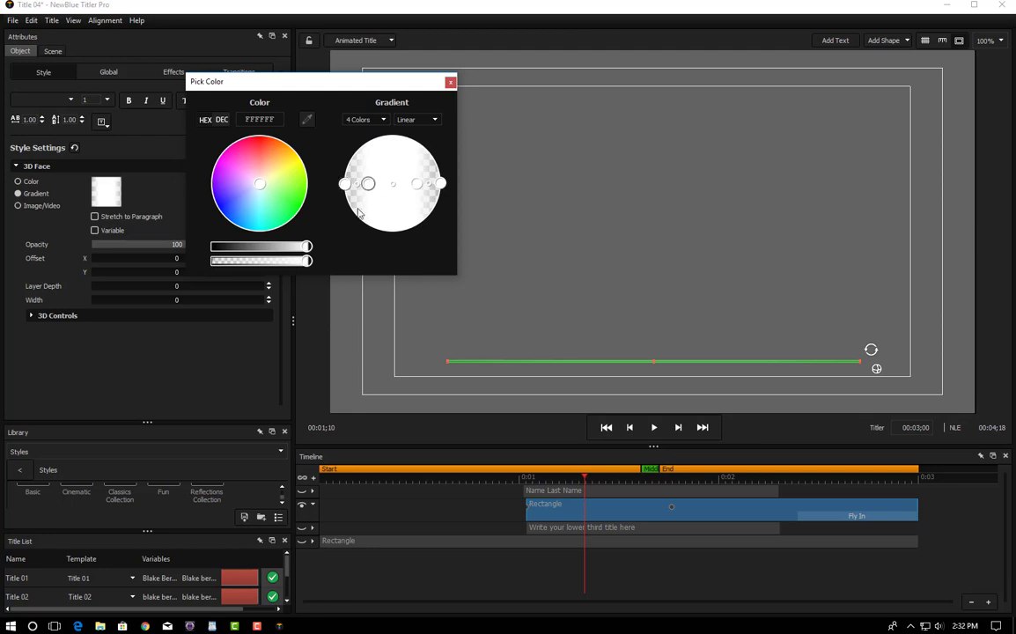
click(417, 183)
click(440, 184)
click(451, 83)
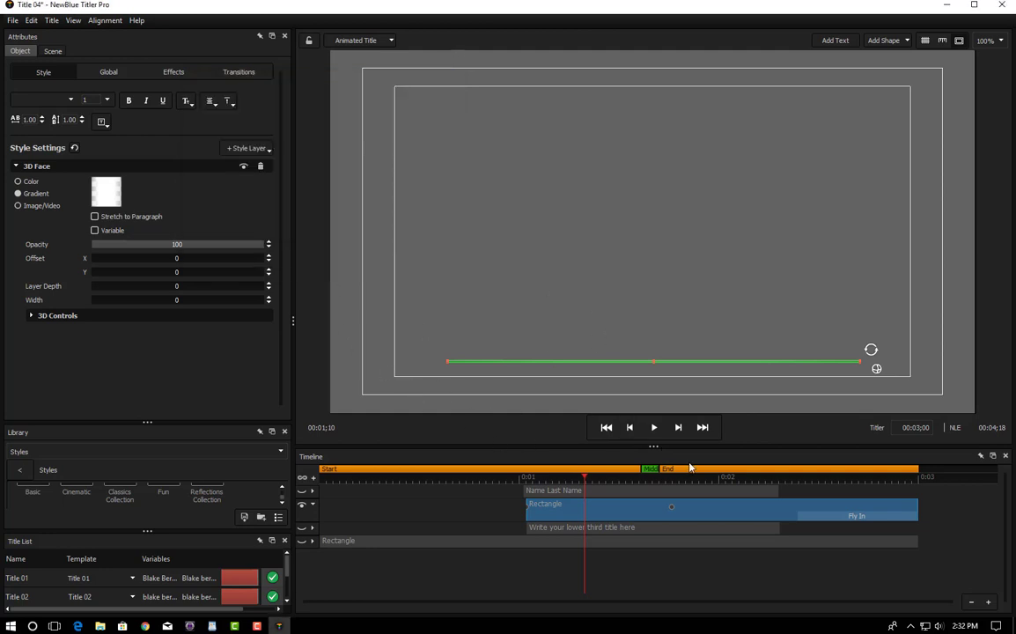
click(669, 388)
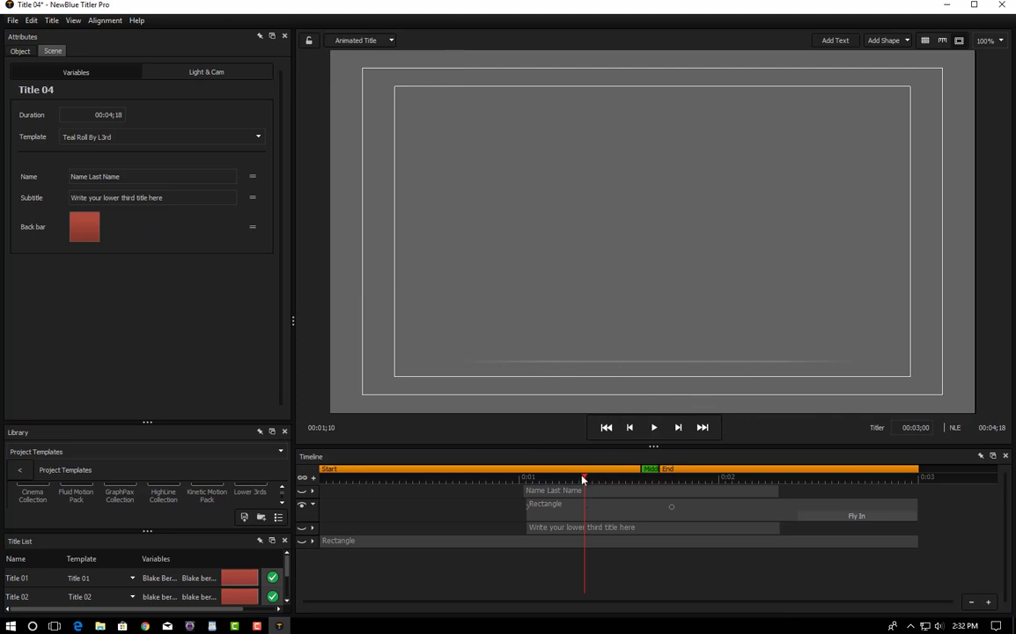
Step: Make the Name Last Name, subtitle and red back bar layers visible
drag(582, 479, 623, 490)
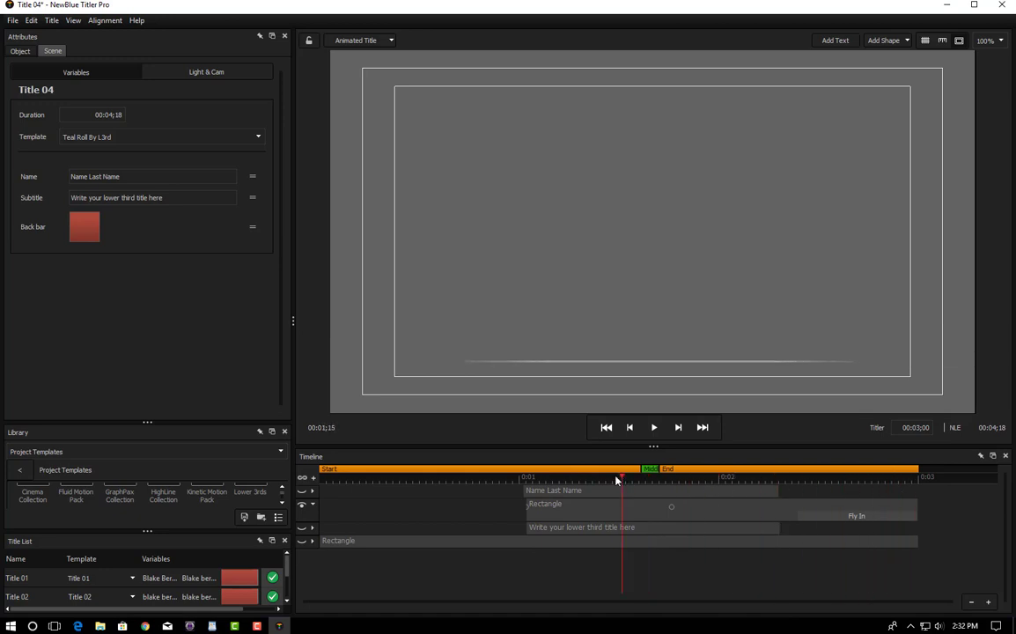
click(302, 491)
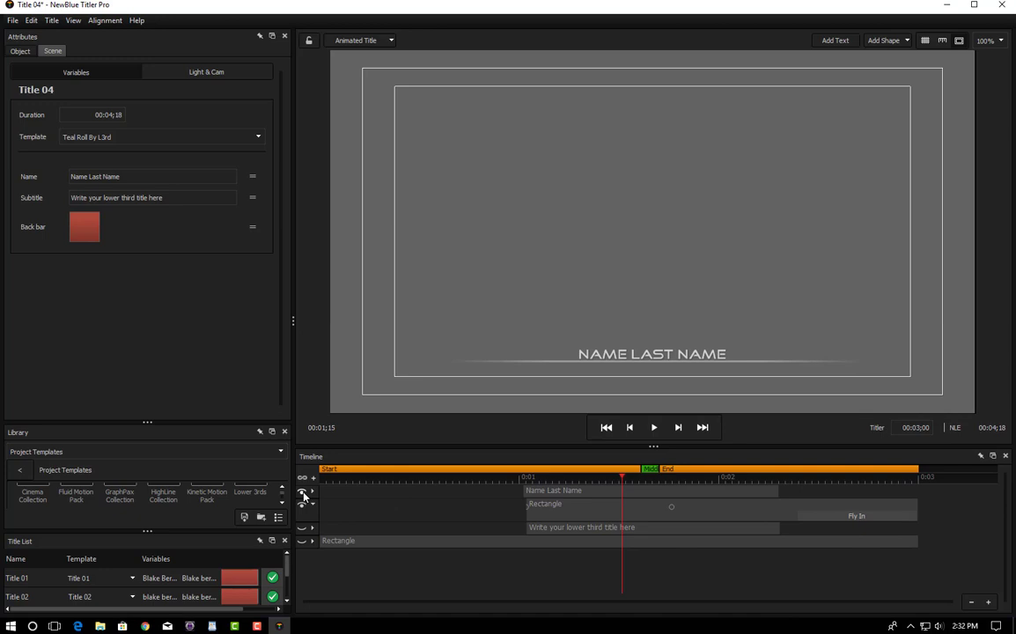
click(302, 528)
click(302, 541)
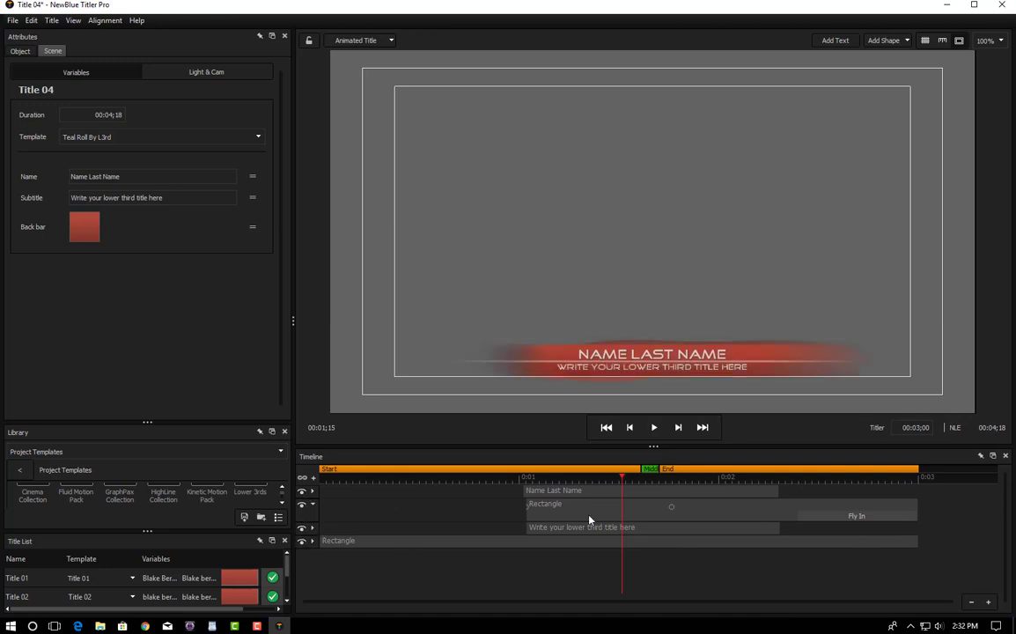
Step: Replace the NAME LAST NAME placeholder with the speaker's full name
click(634, 493)
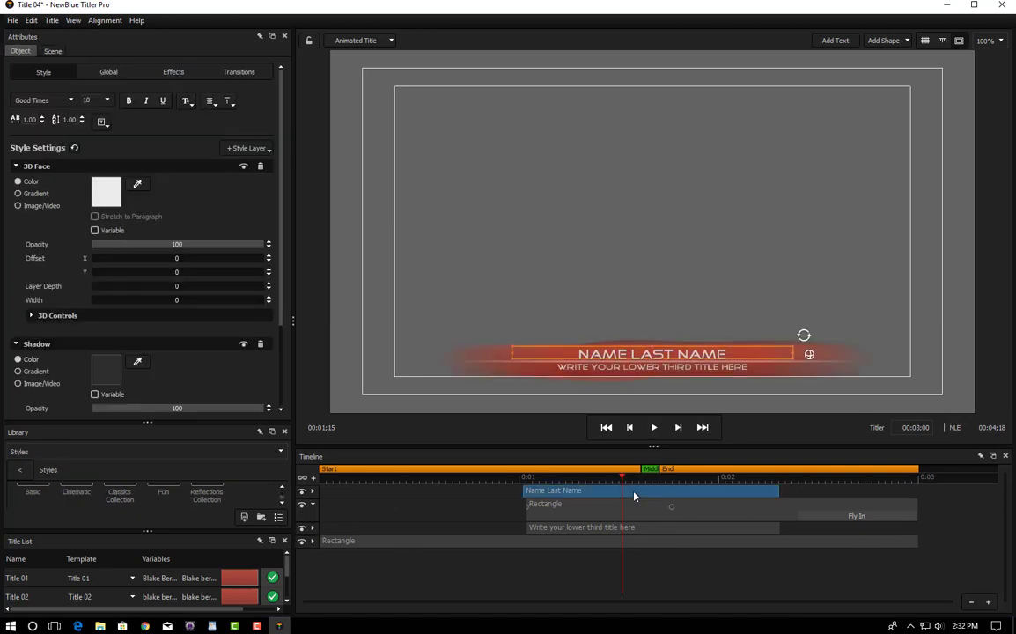
click(632, 352)
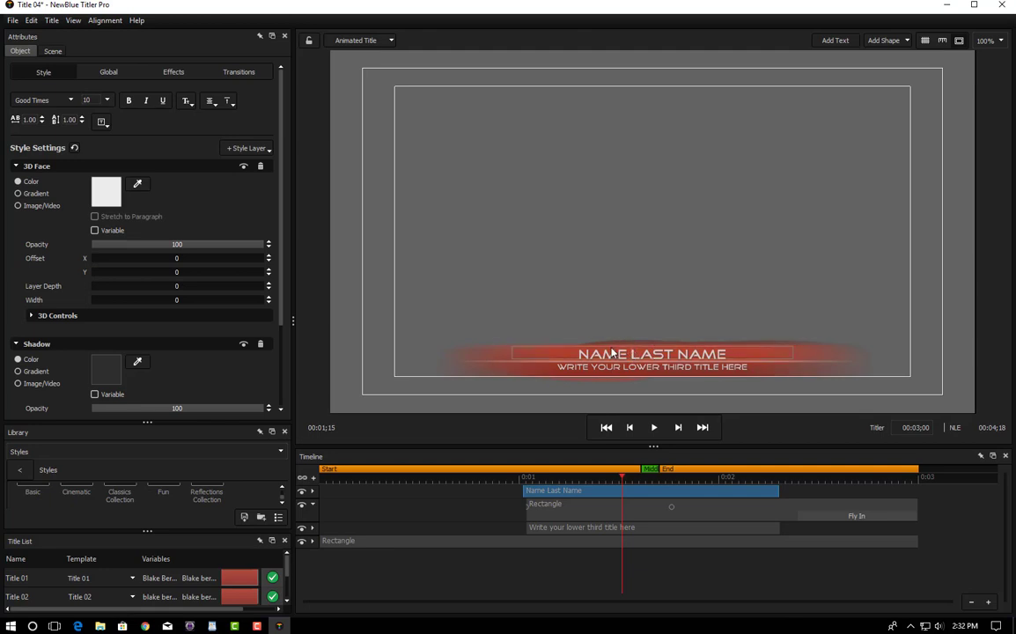
double_click(611, 352)
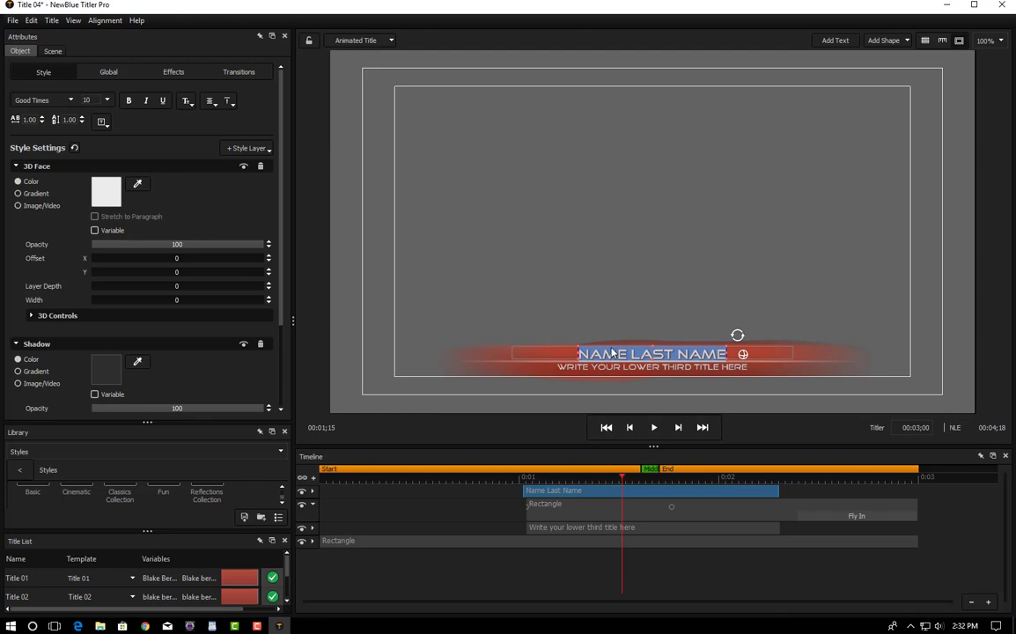
key(BackSpace)
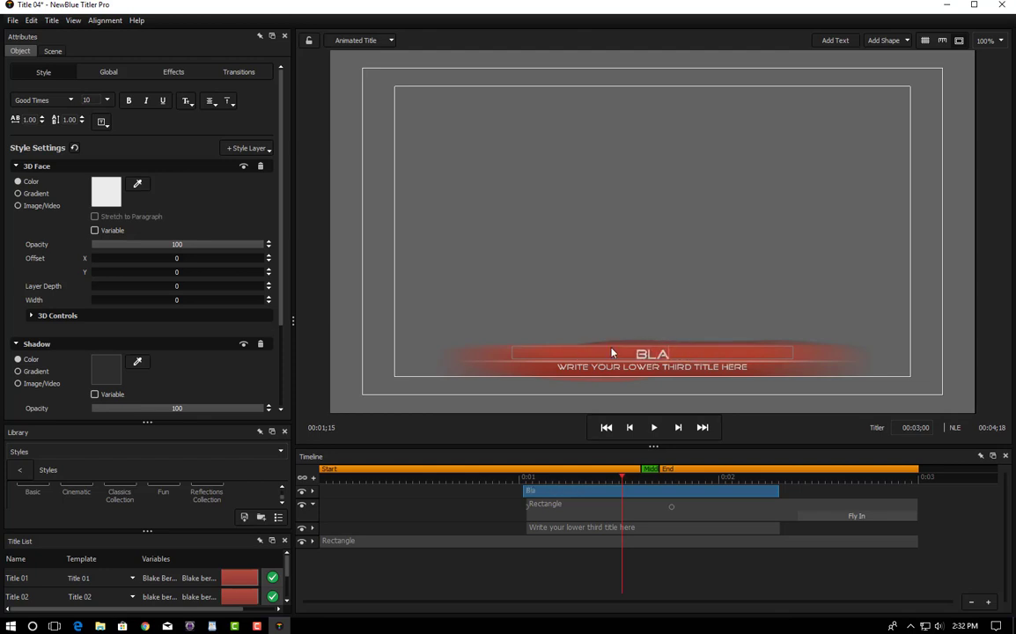
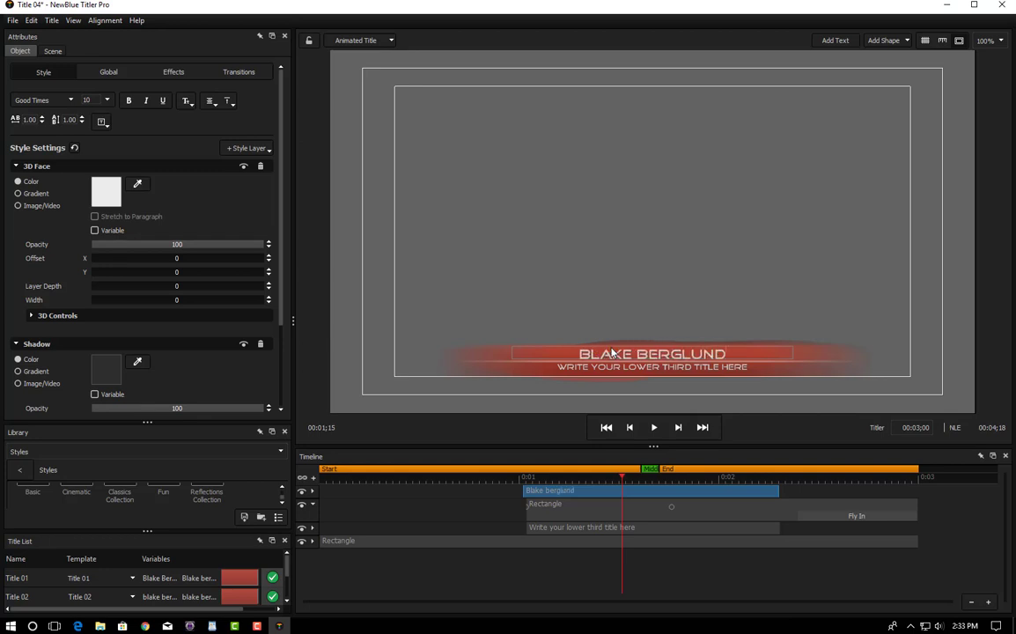
key(Escape)
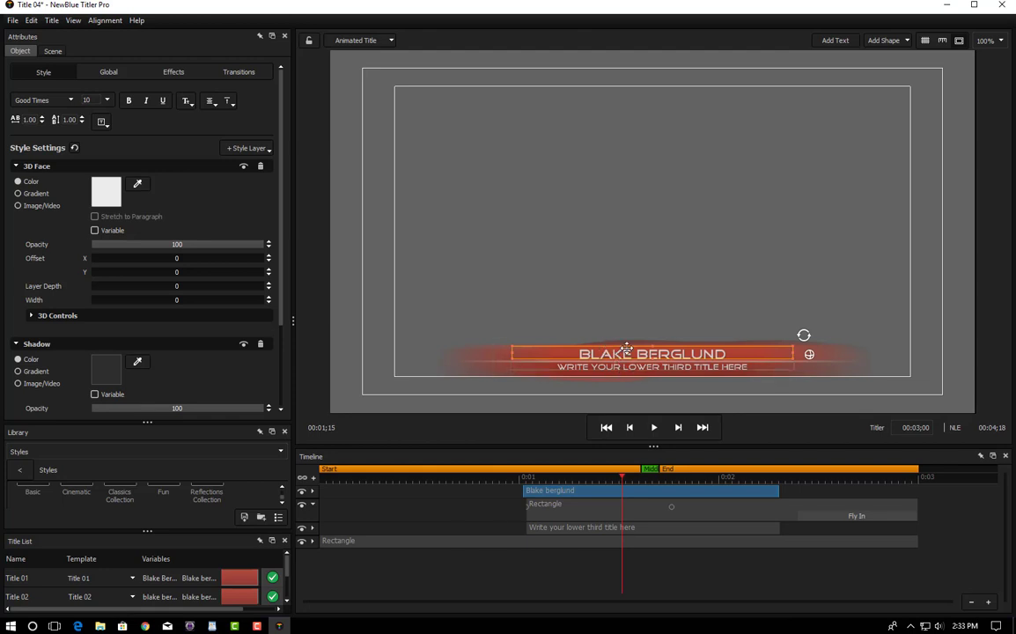
Step: Change the subtitle to the speaker's name followed by 'and the vultures', then close the Titler window
click(625, 528)
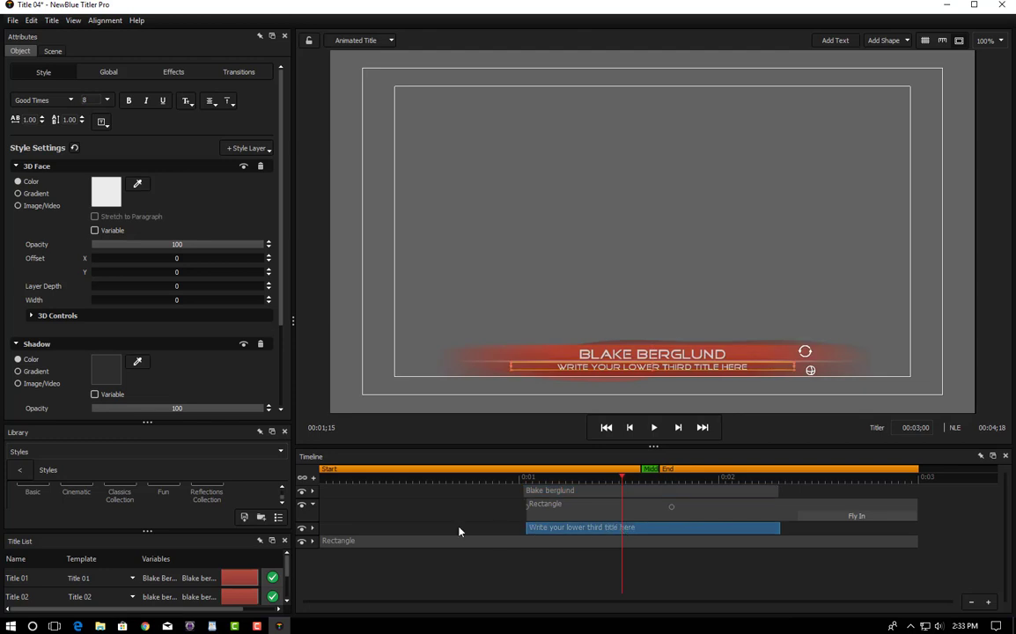
right_click(638, 530)
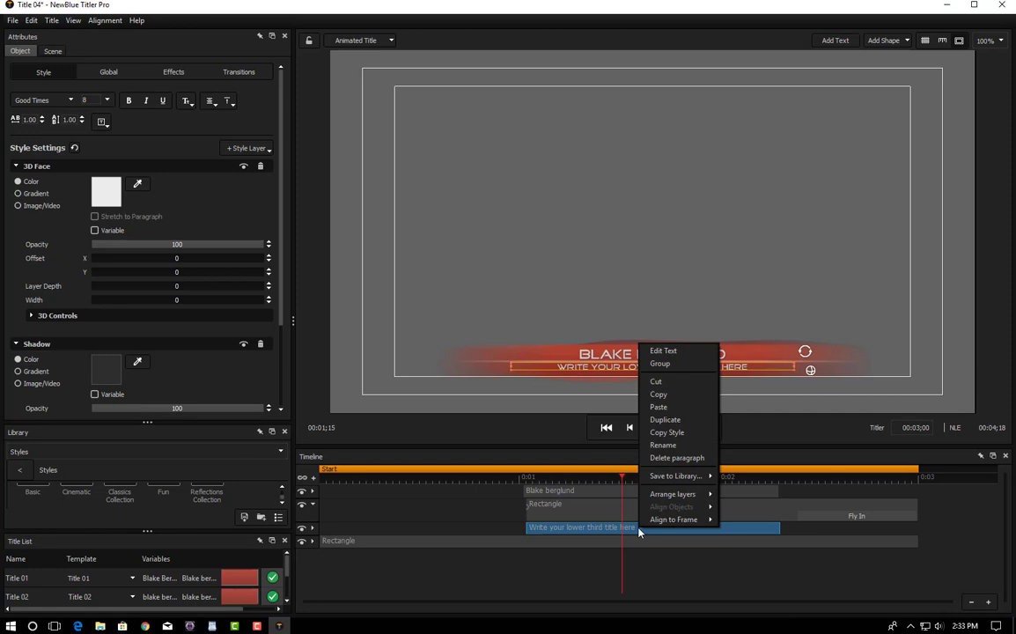
click(672, 352)
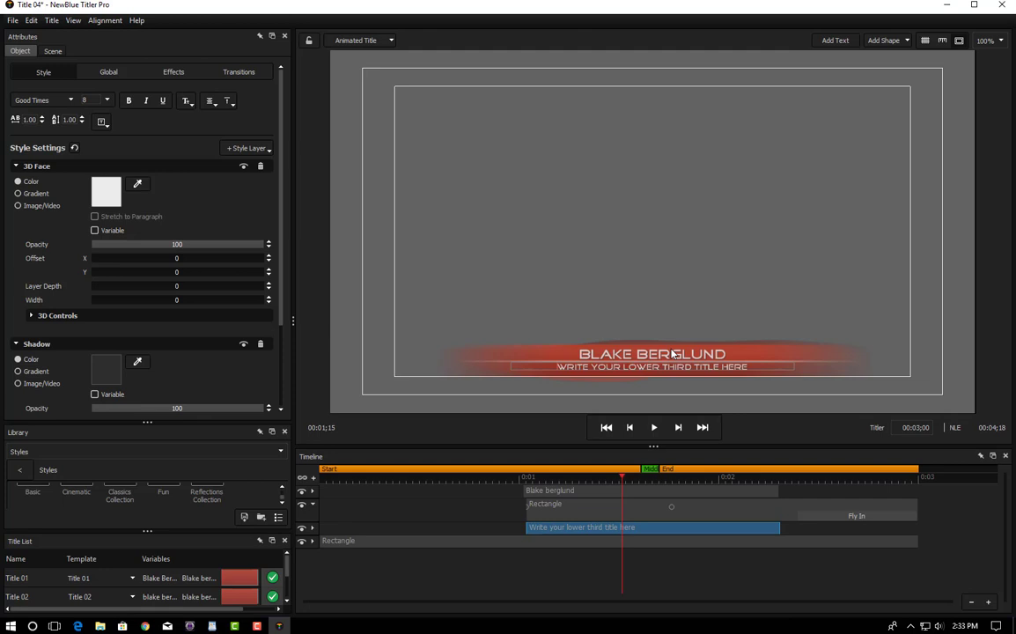
key(ctrl+a)
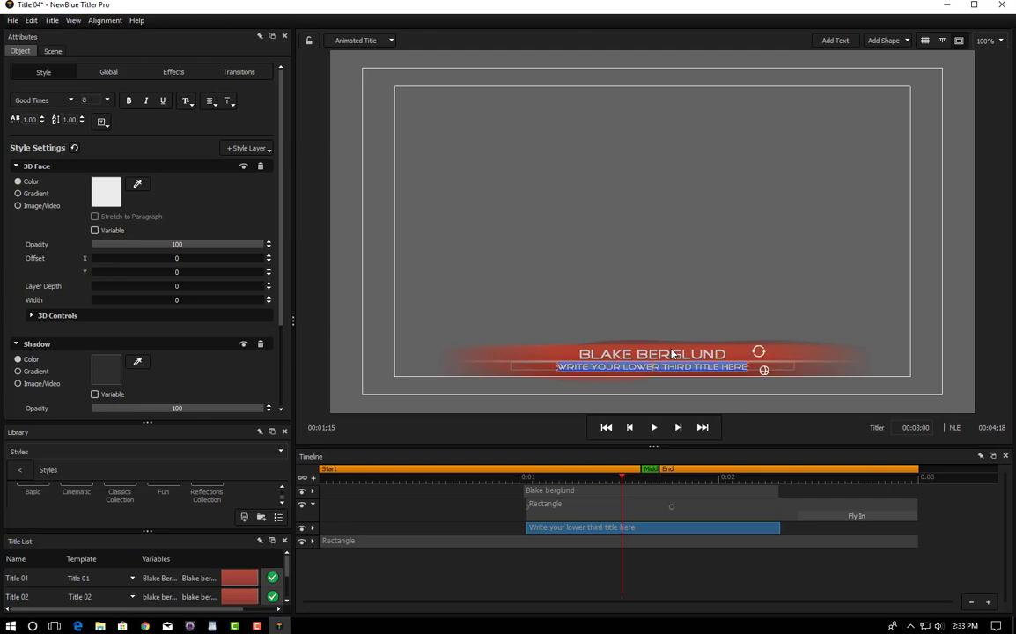
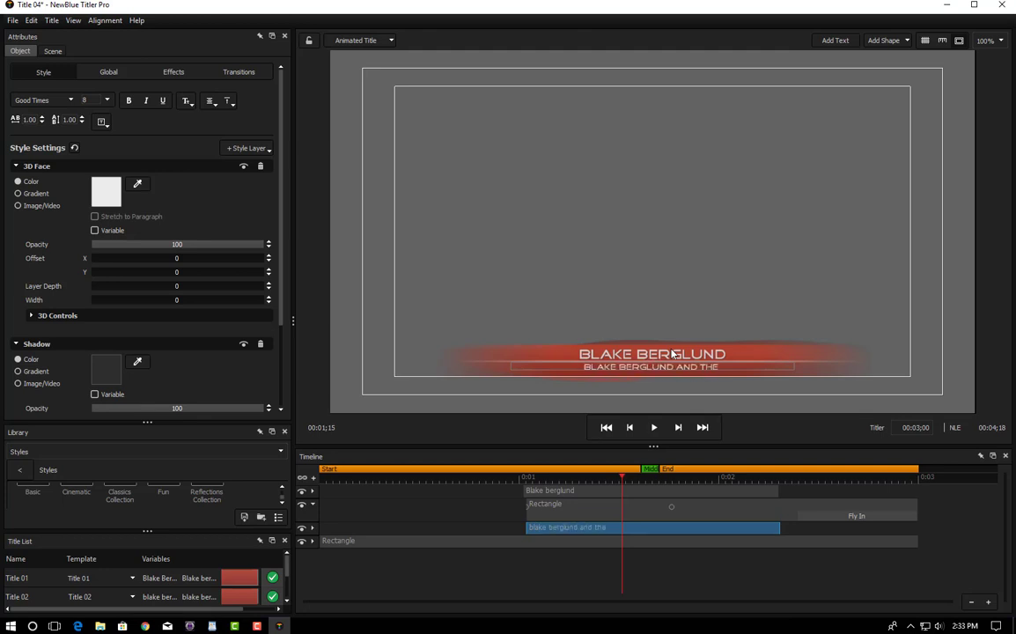
text( vultures)
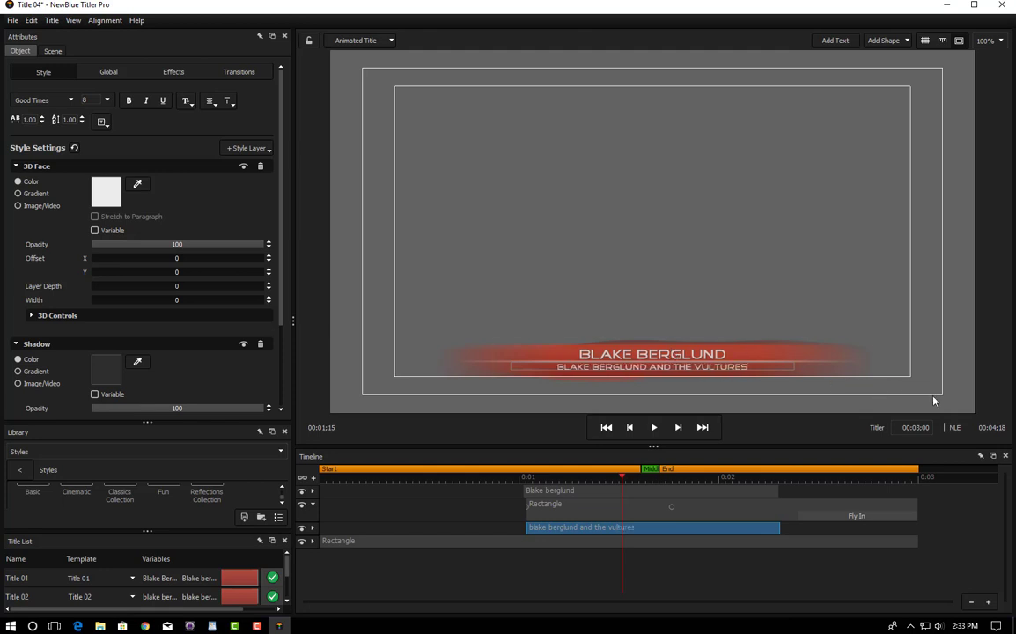
click(659, 506)
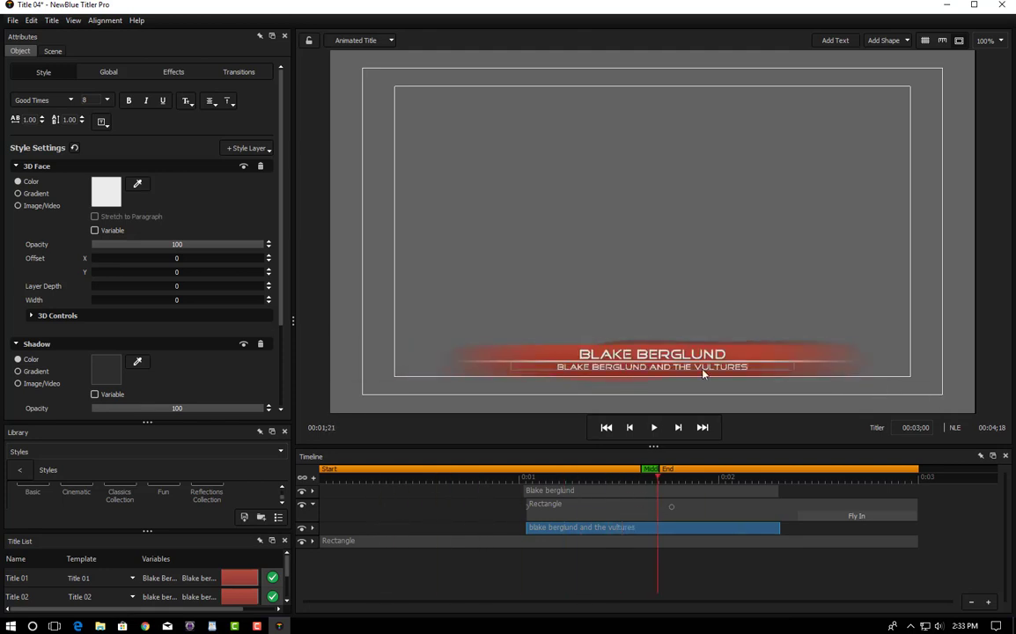
click(1002, 5)
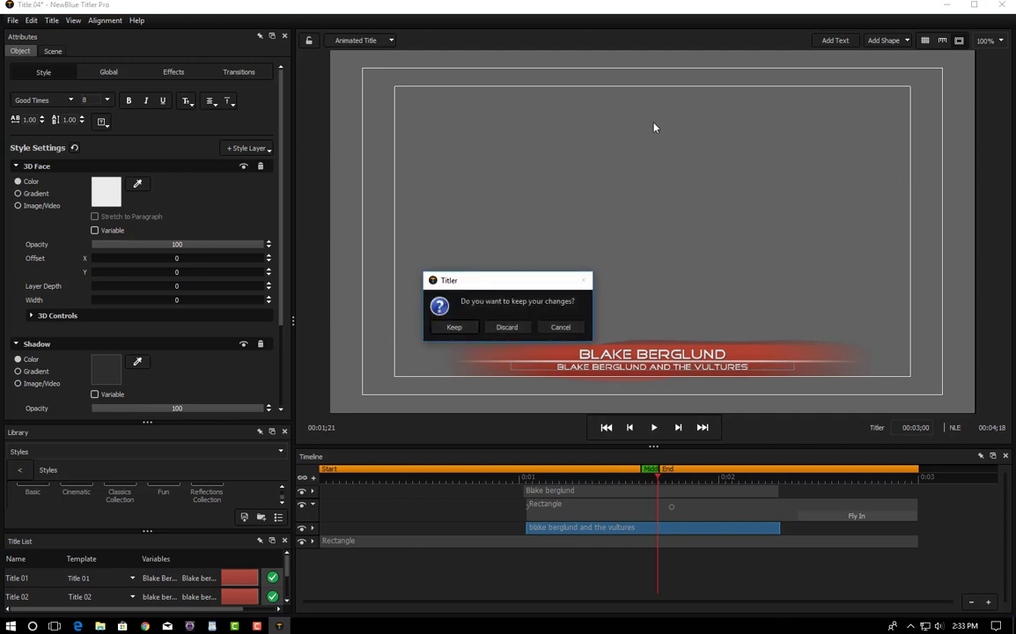
Step: Keep the title changes and scrub back to preview the red lower third over the interview
click(451, 328)
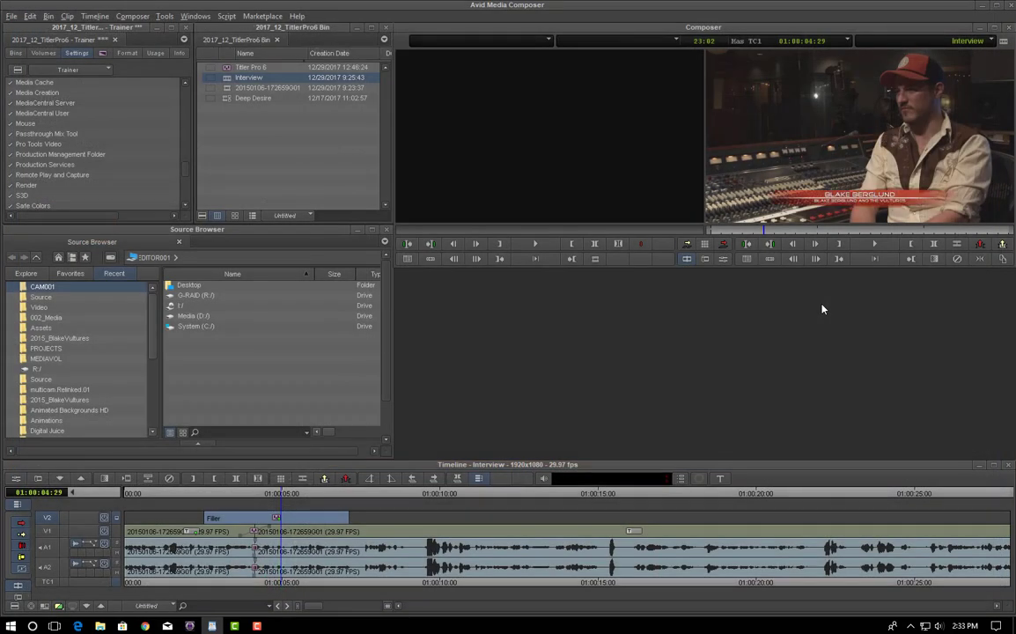
drag(282, 497, 225, 502)
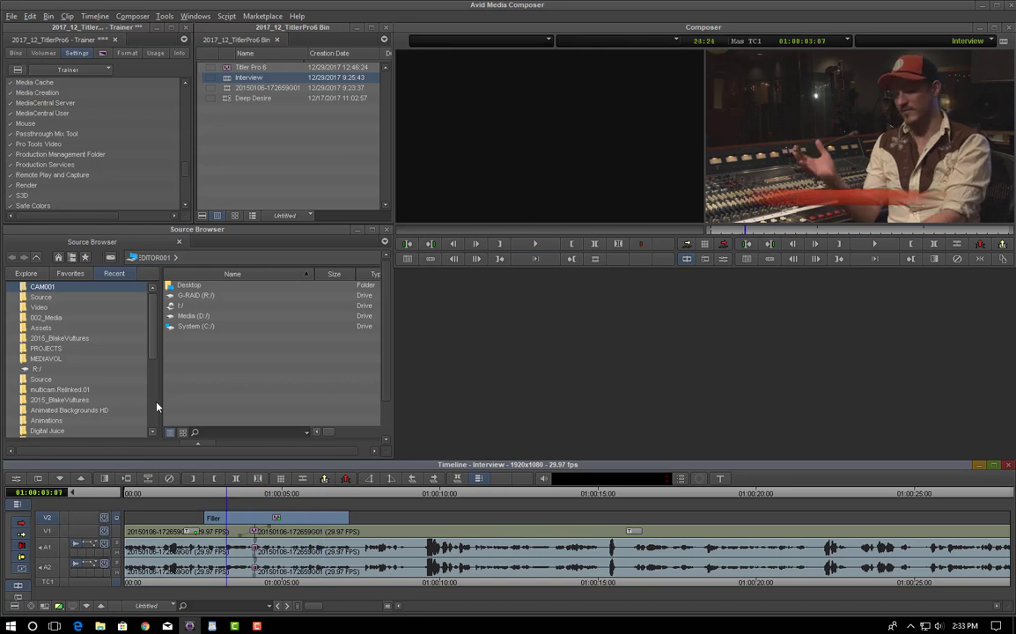
mouse_move(226, 497)
mouse_down()
mouse_move(187, 500)
mouse_move(314, 506)
mouse_move(189, 514)
mouse_move(235, 518)
mouse_up()
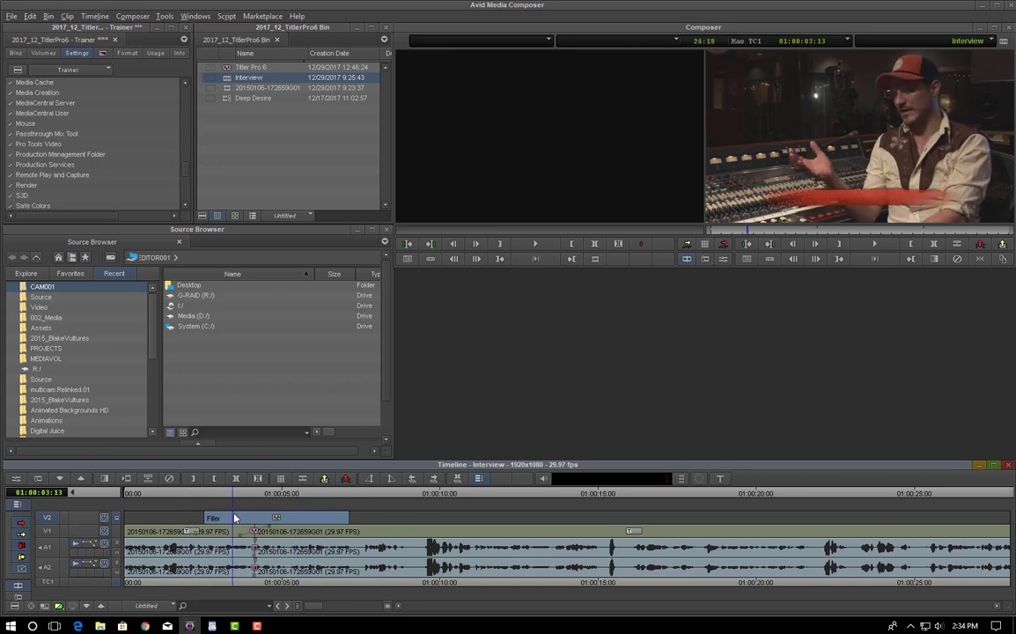
Step: Close the Media Cache settings with OK and play the sequence
double_click(24, 83)
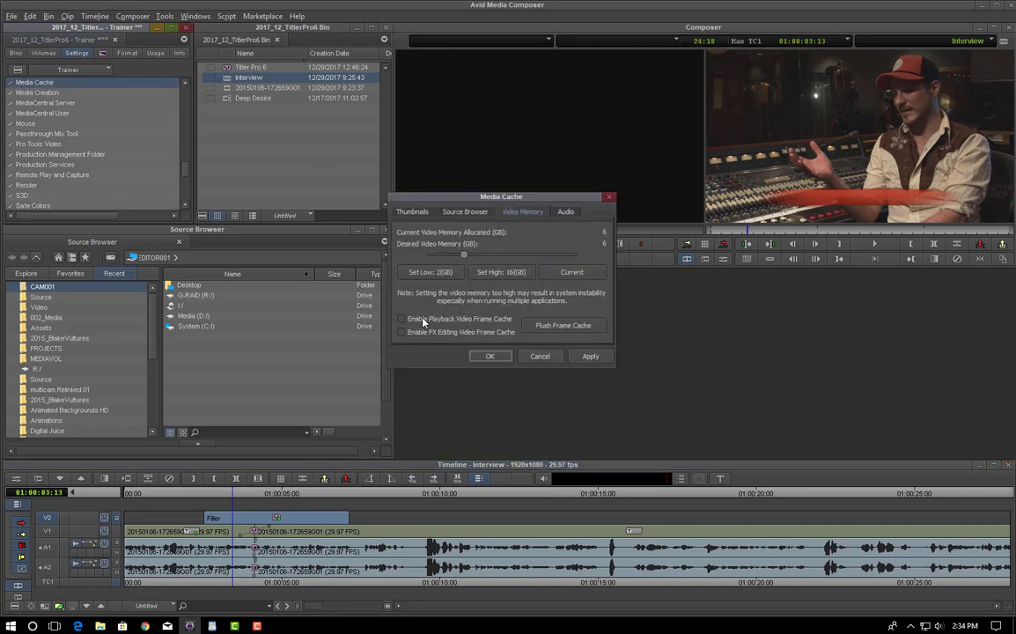
click(489, 356)
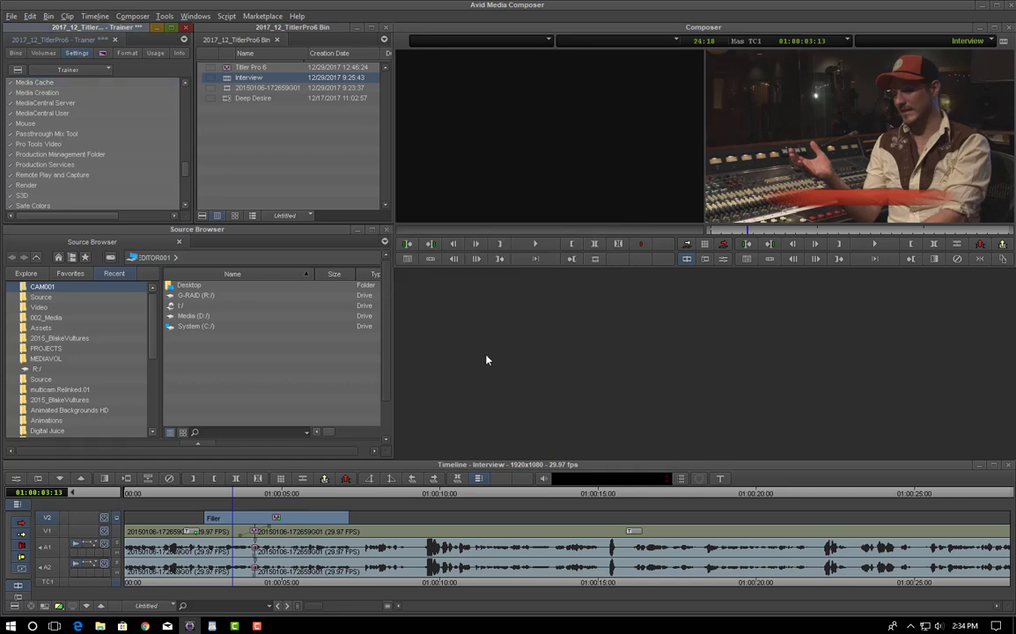
key(space)
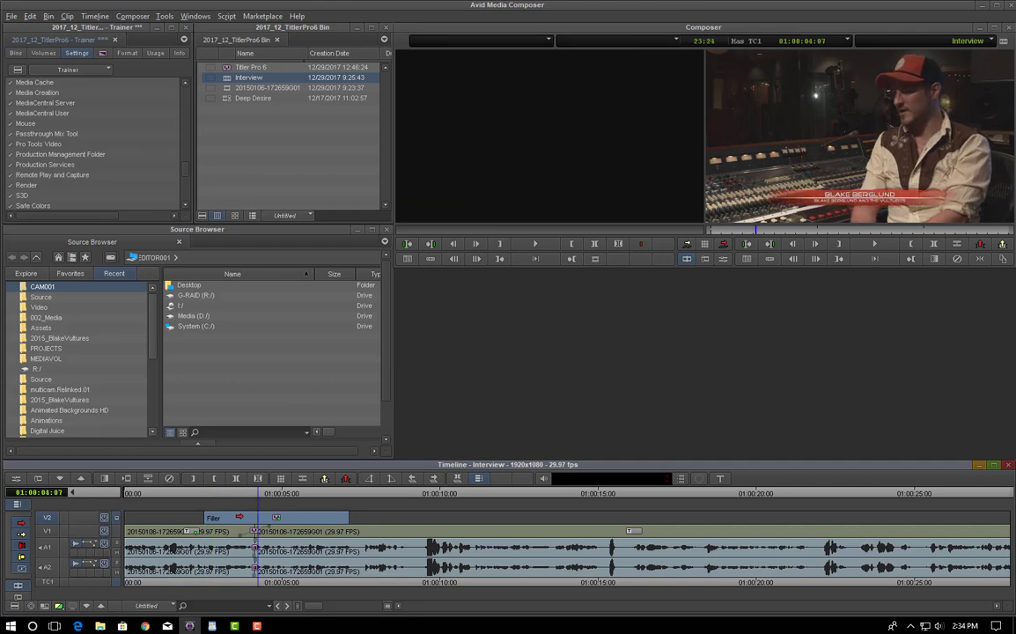
Step: Shift the V2 lower-third title slightly later and replay it from about three seconds
drag(239, 517, 258, 517)
click(227, 495)
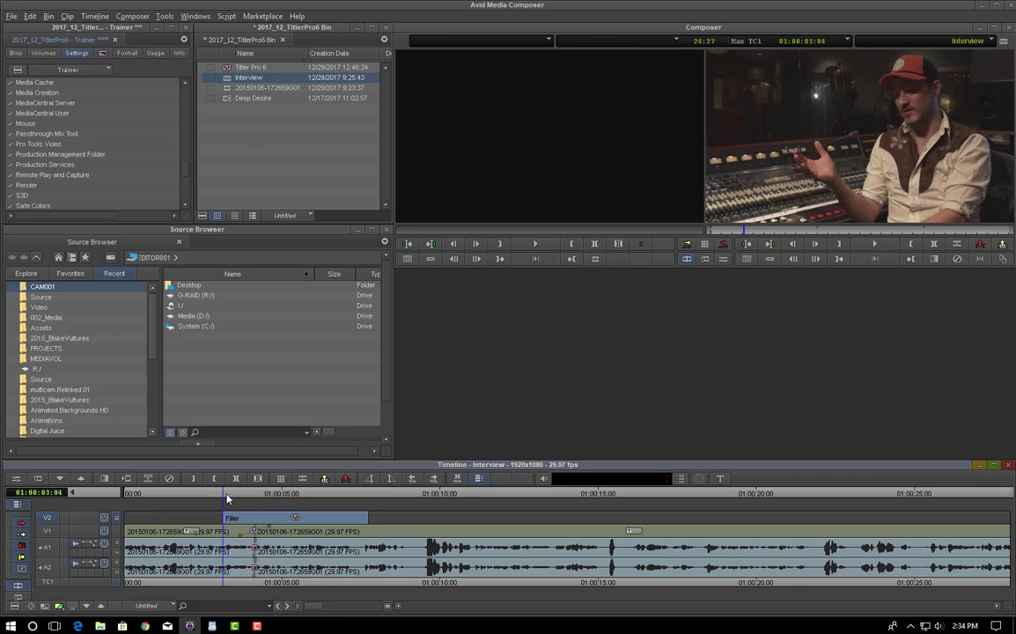
key(space)
key(space)
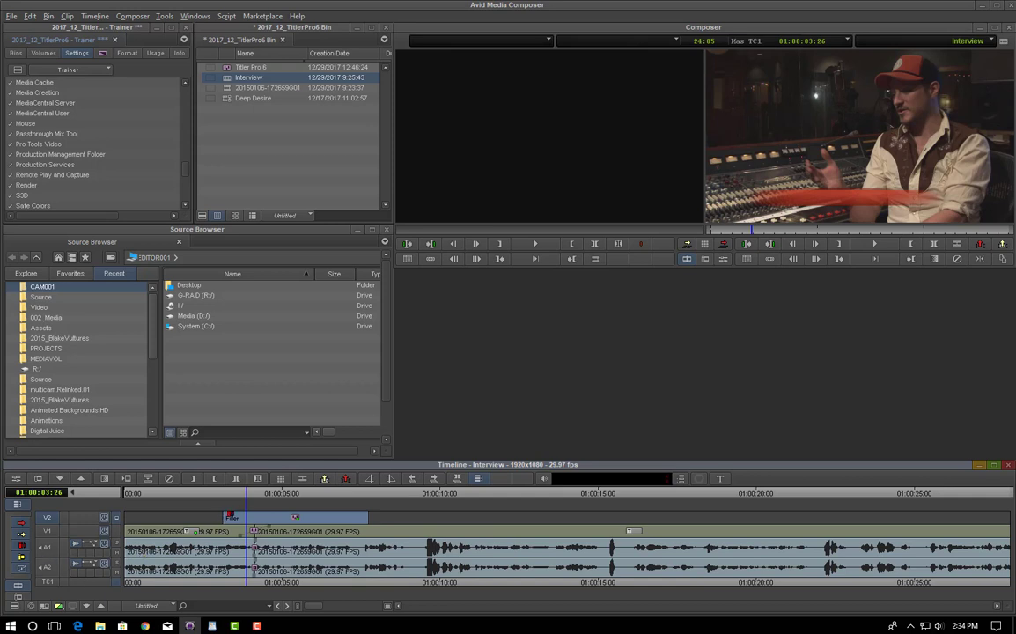
key(space)
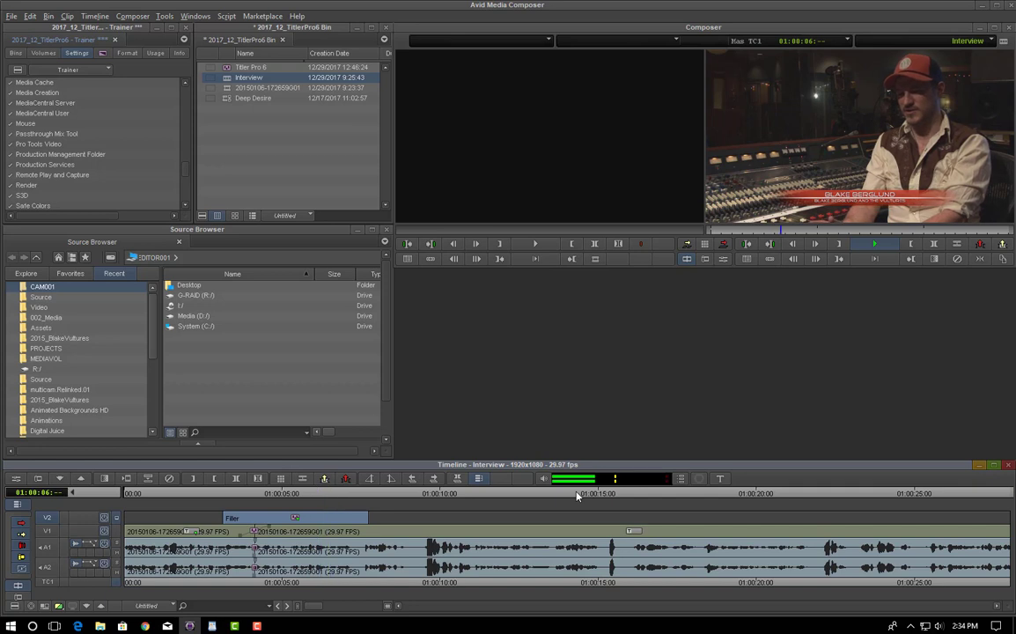
key(space)
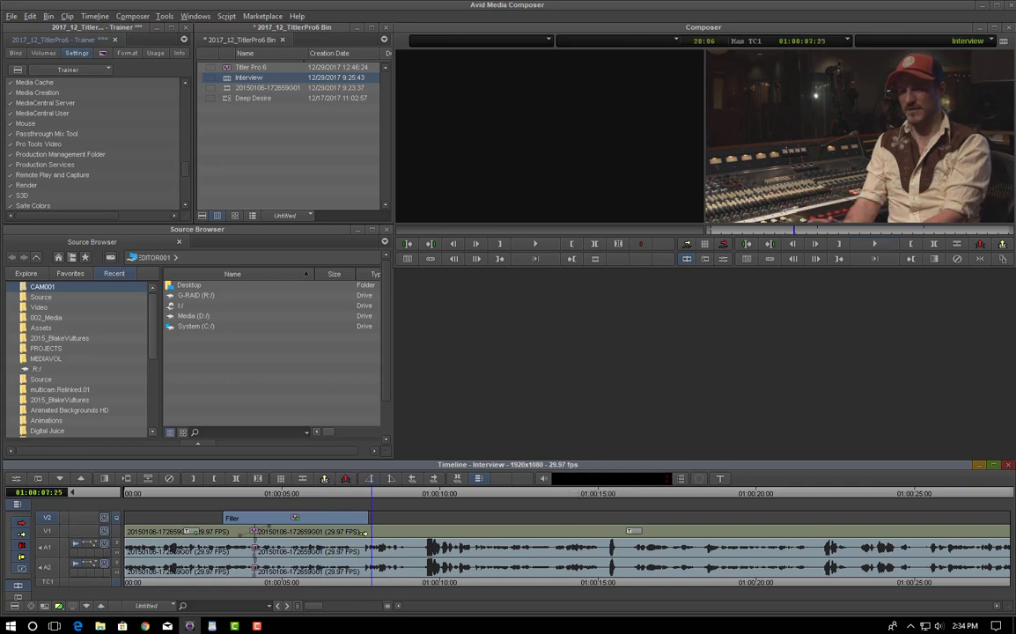
click(346, 499)
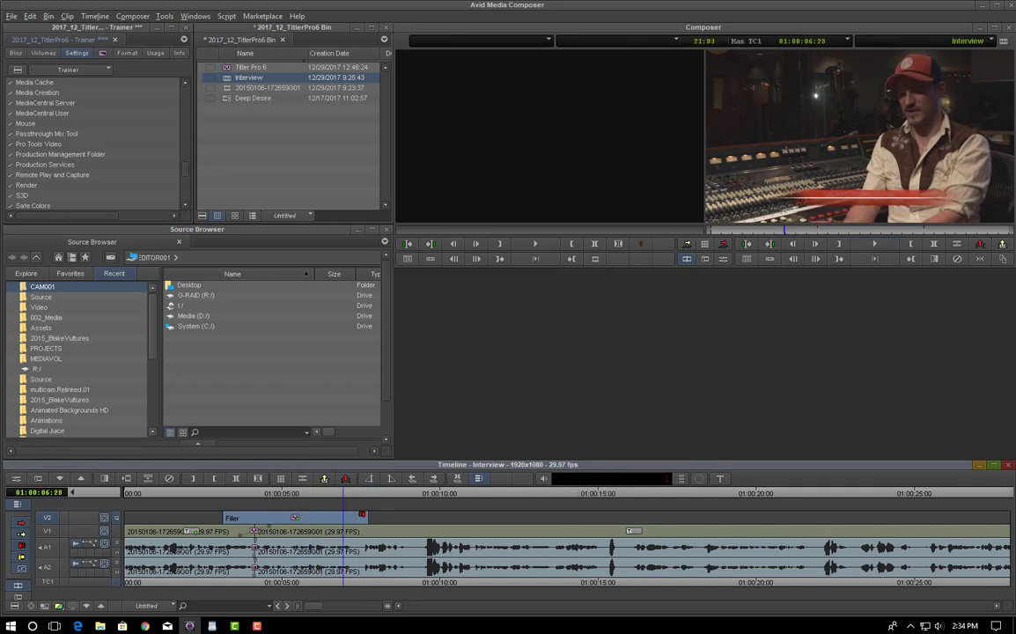
Step: Trim the V2 title's end out to about 01:00:10, review playback, and select the title effect
drag(363, 517, 437, 520)
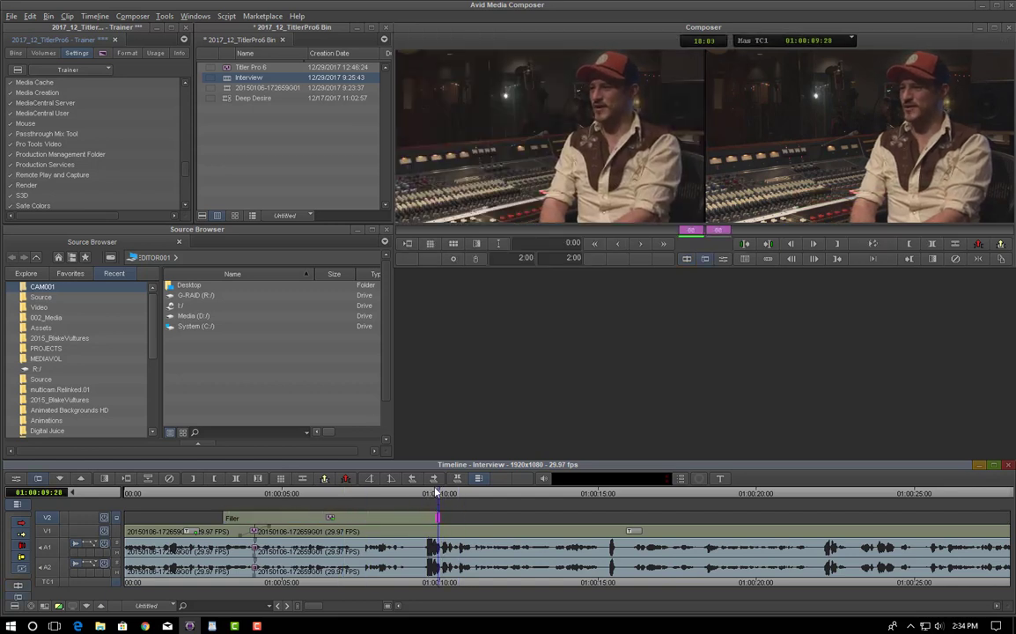
click(364, 499)
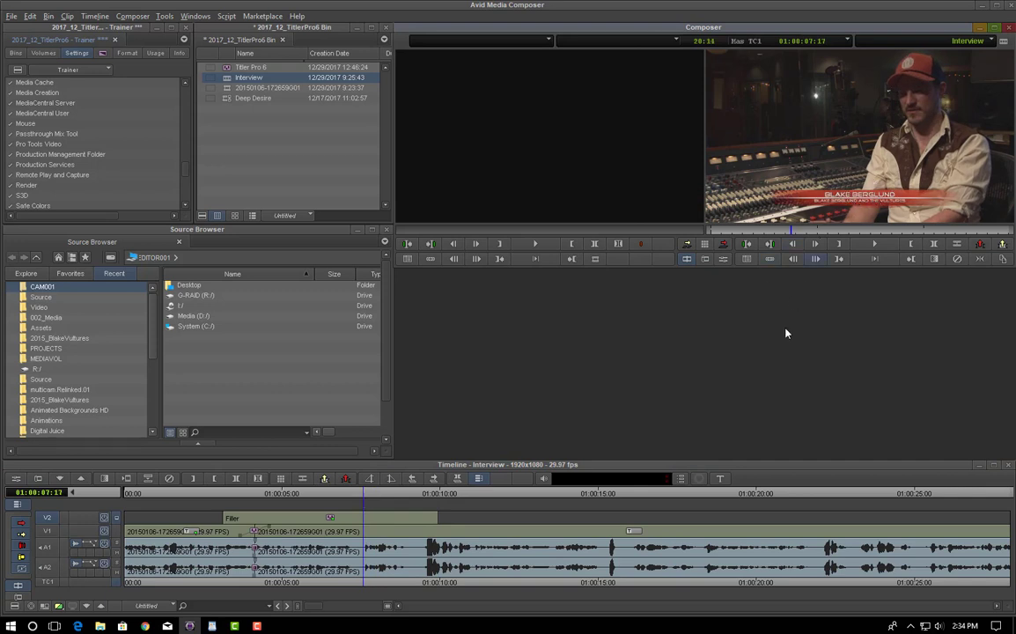
key(space)
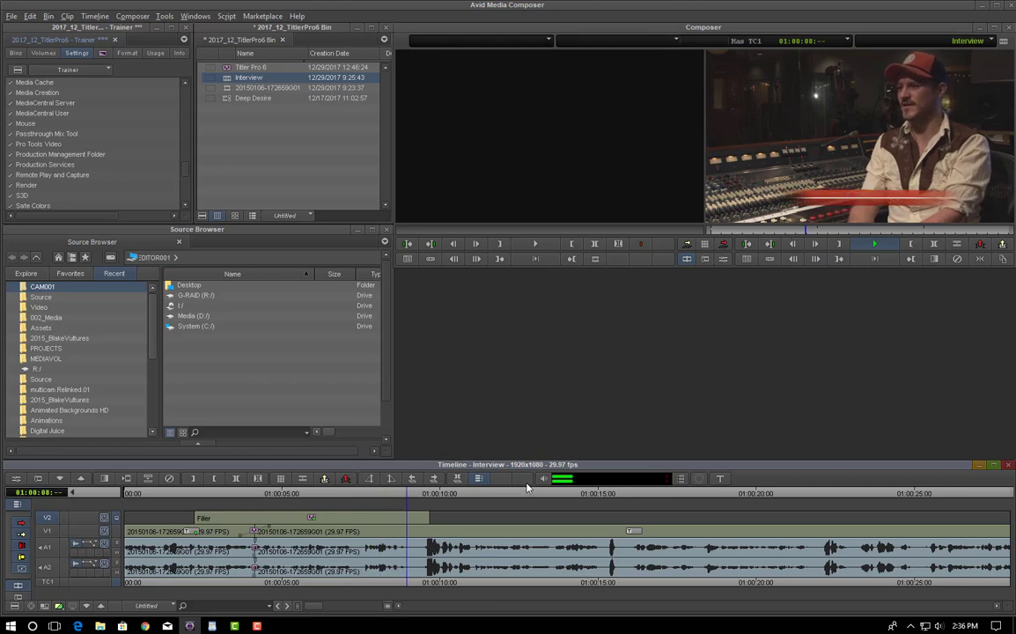
key(space)
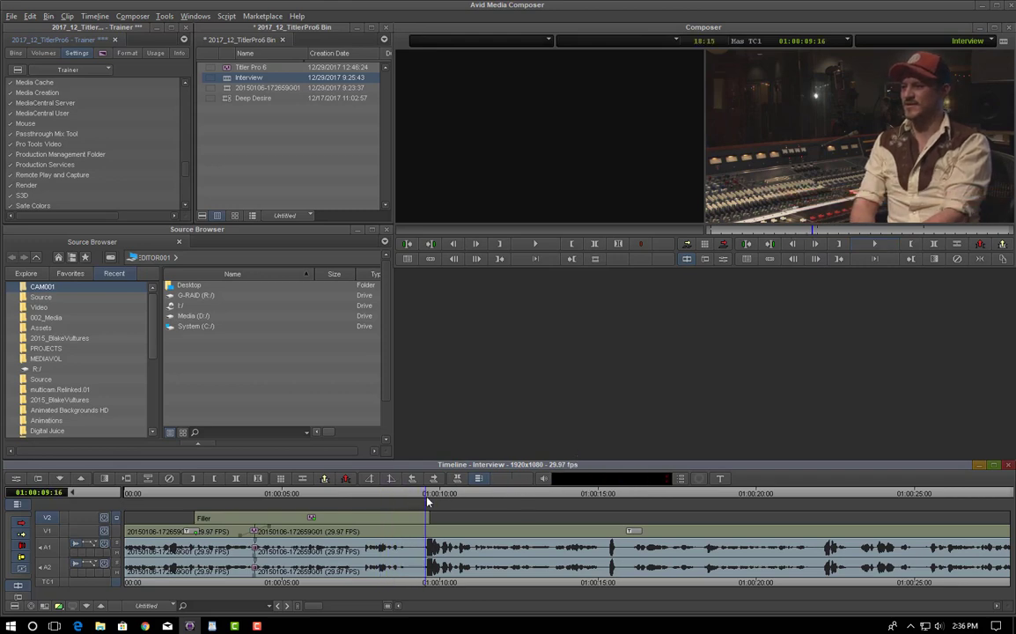
drag(428, 500, 326, 501)
click(312, 517)
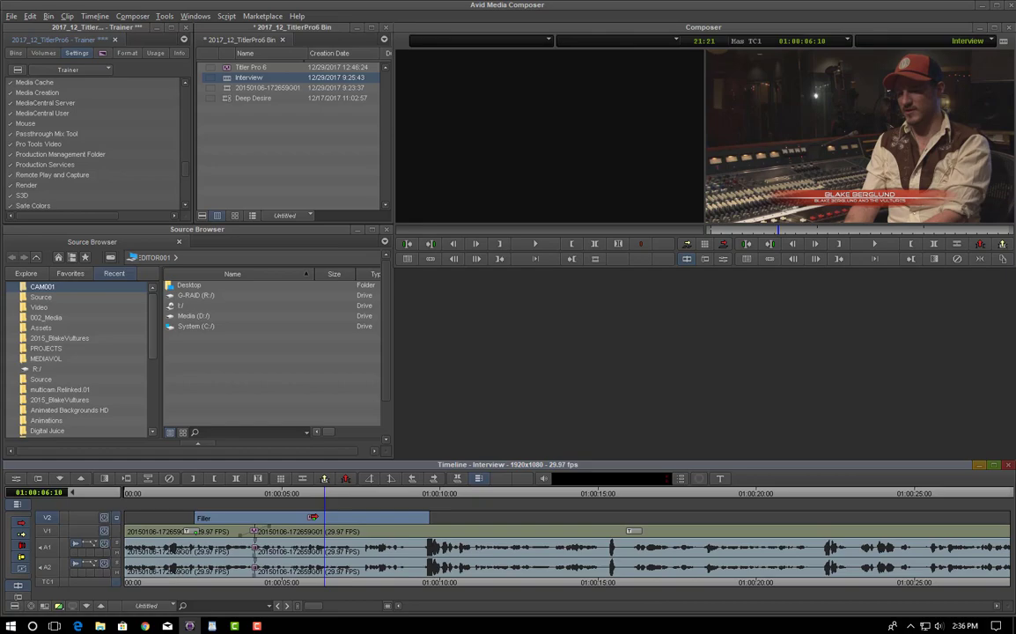
Step: Open the V2 title effect in NewBlue Titler Pro
right_click(313, 517)
click(354, 364)
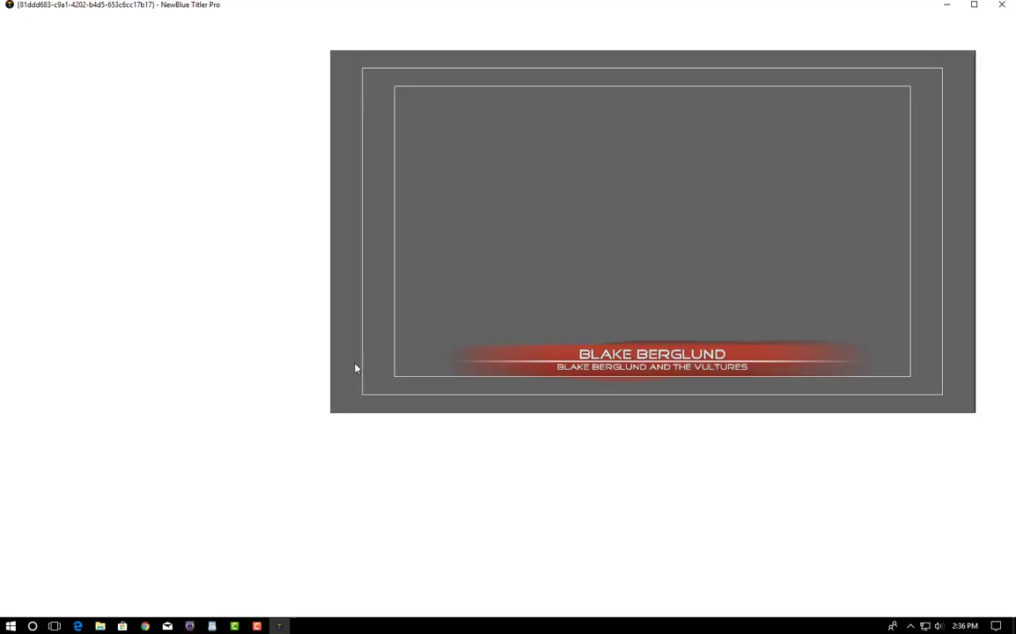
drag(660, 476, 597, 483)
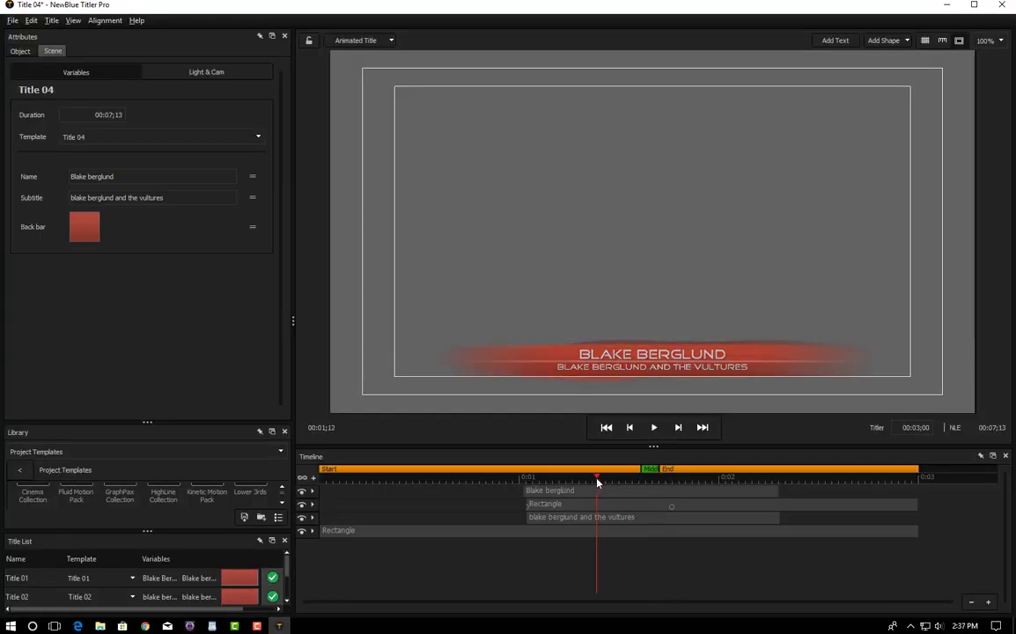
Step: Turn off Enable cache for this title in the Title menu, then close Titler Pro keeping changes
click(52, 21)
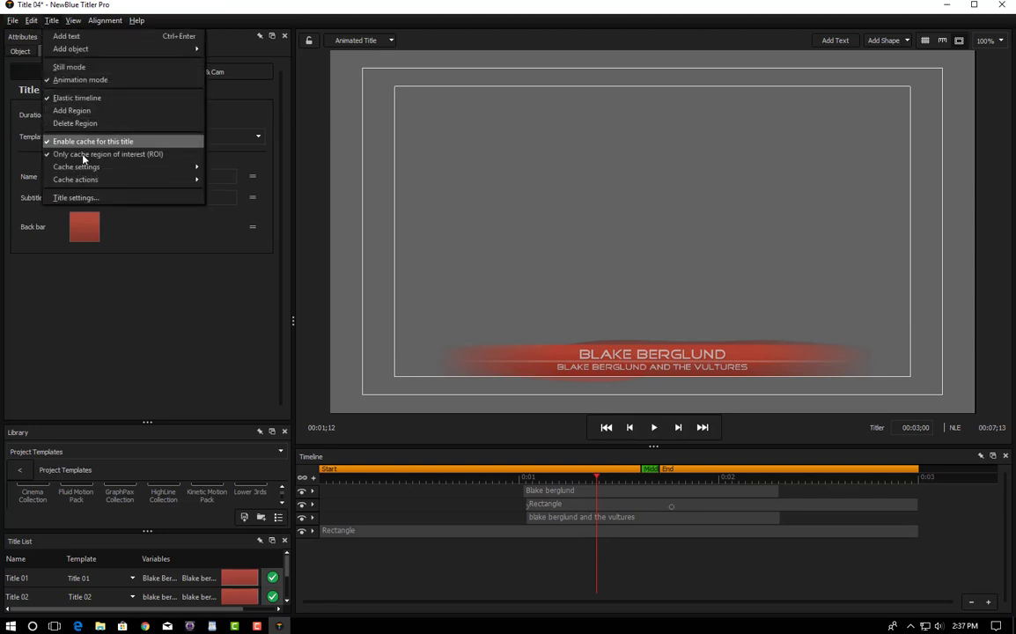
click(74, 142)
click(70, 142)
click(50, 21)
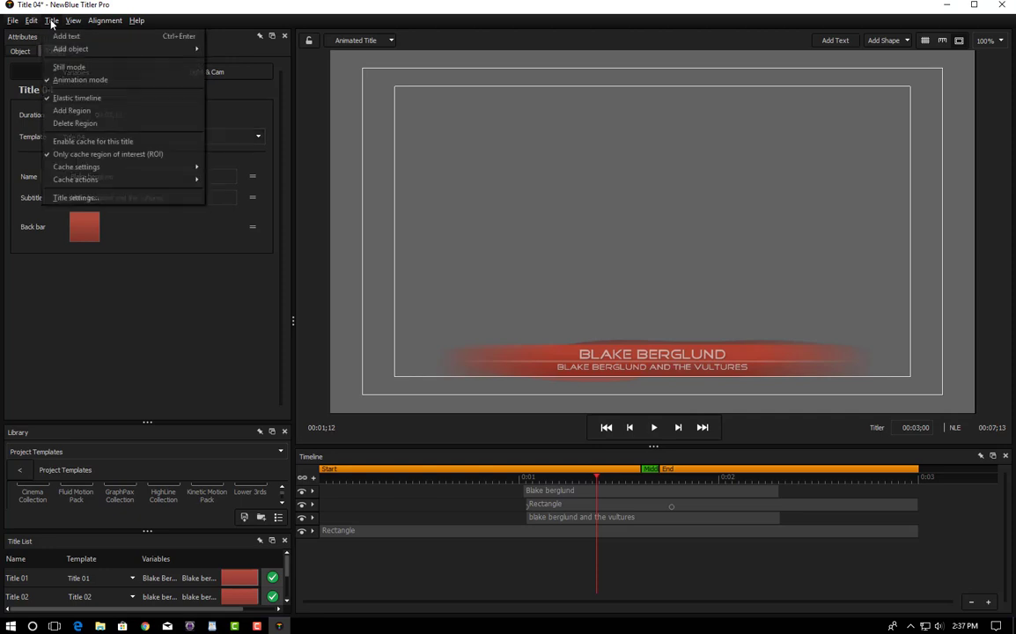
click(87, 155)
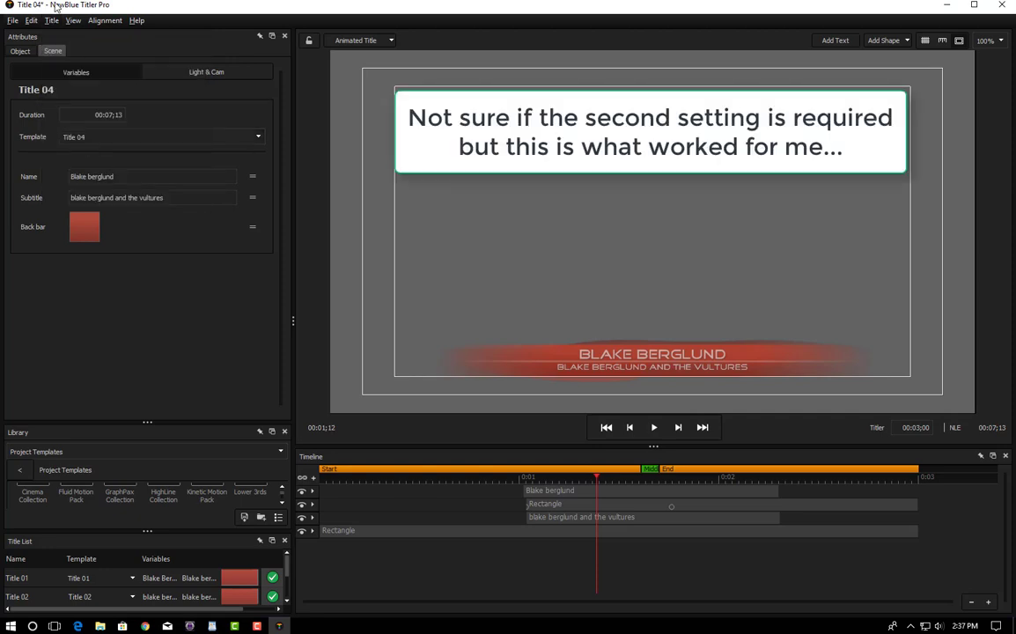
click(991, 7)
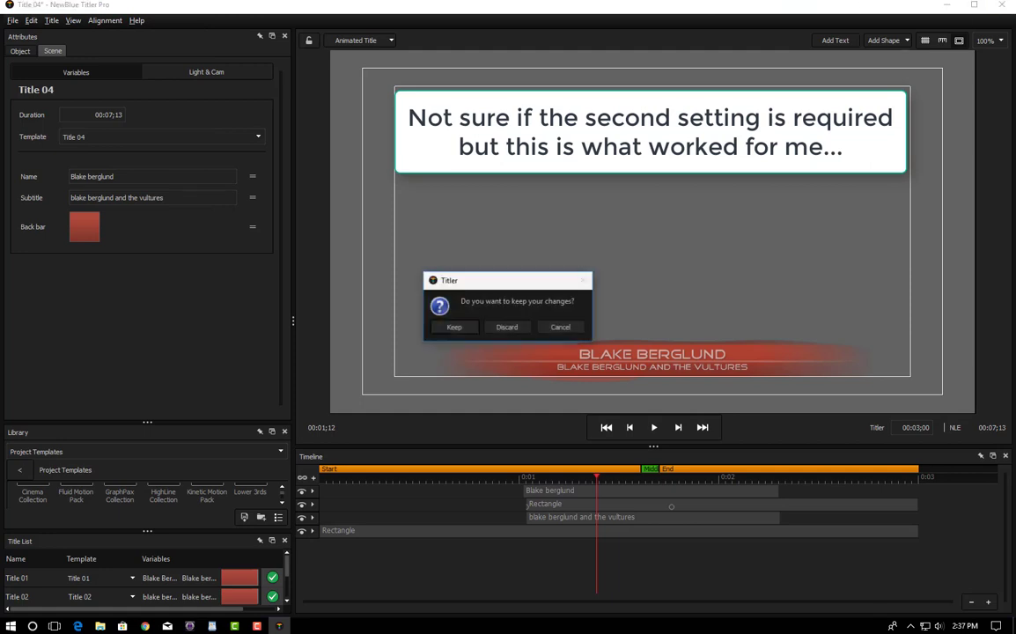
click(451, 327)
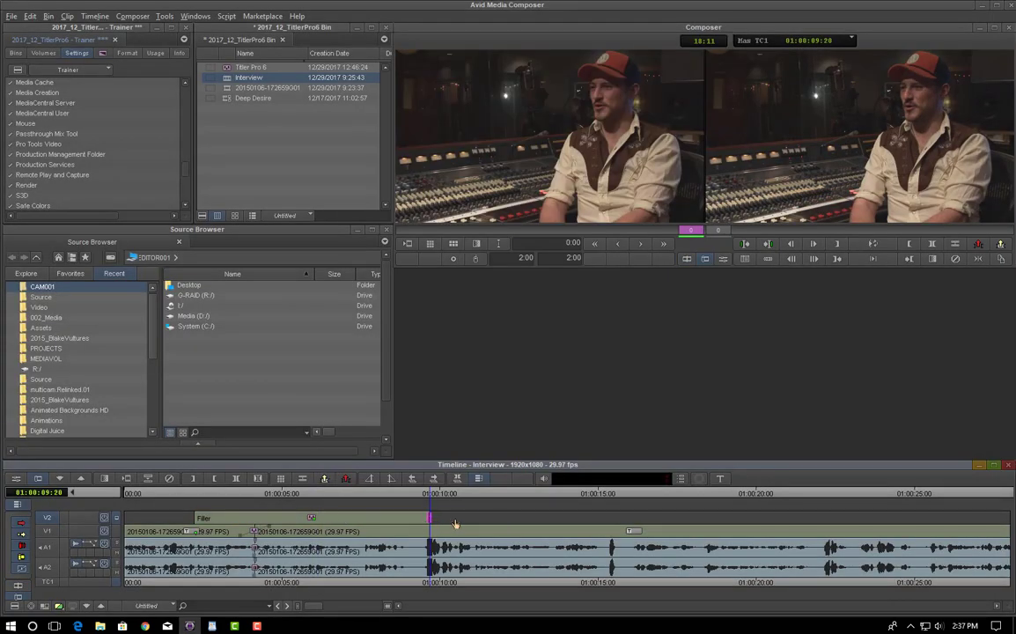
Step: Play back the lower third's ending around 01:00:10 to review when it leaves the screen
click(549, 523)
click(432, 498)
key(space)
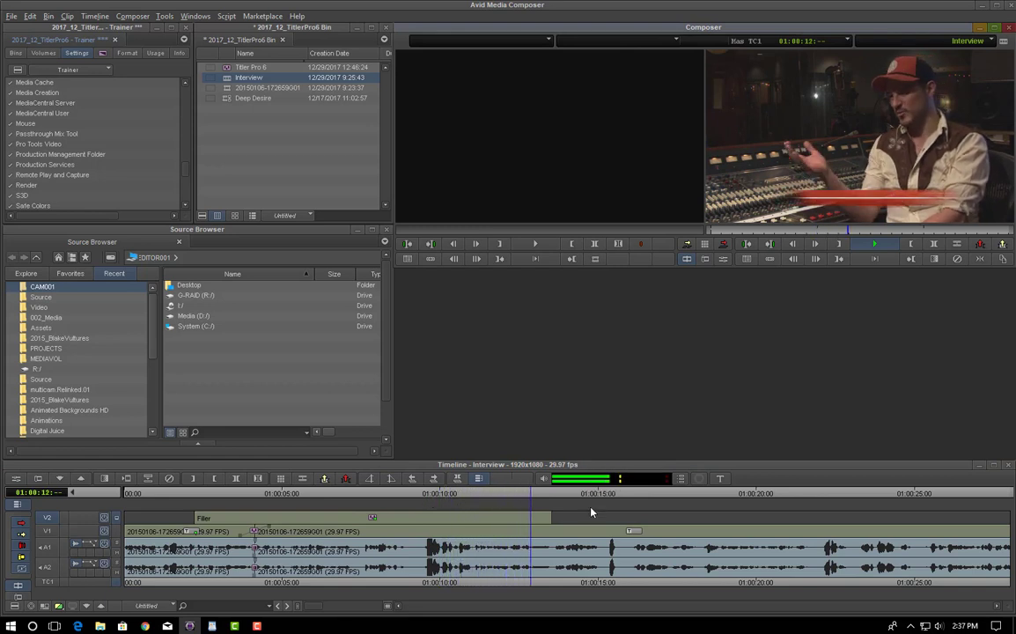
key(space)
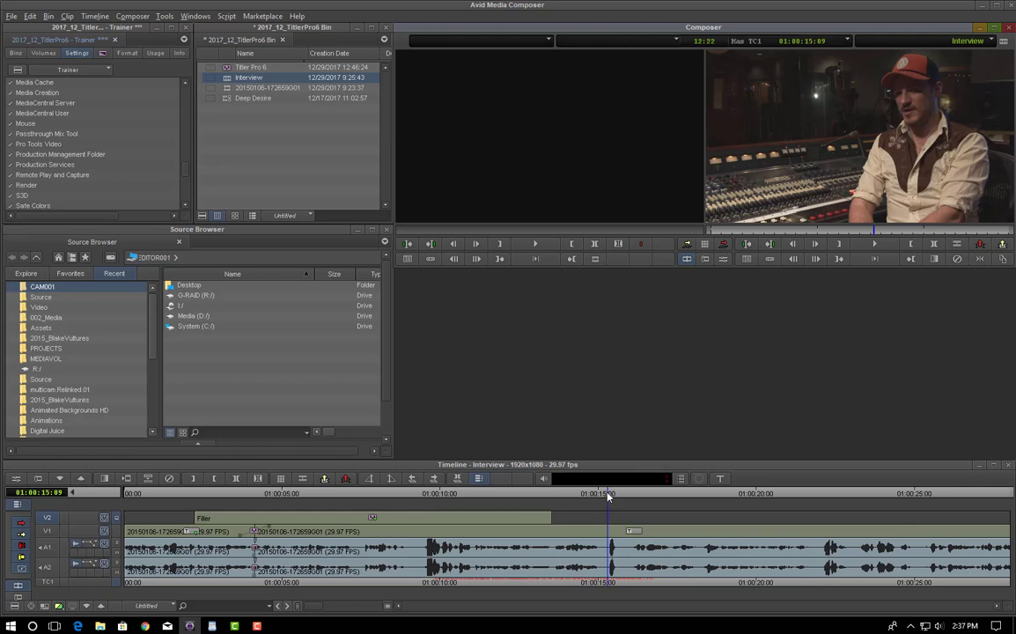
click(472, 495)
key(space)
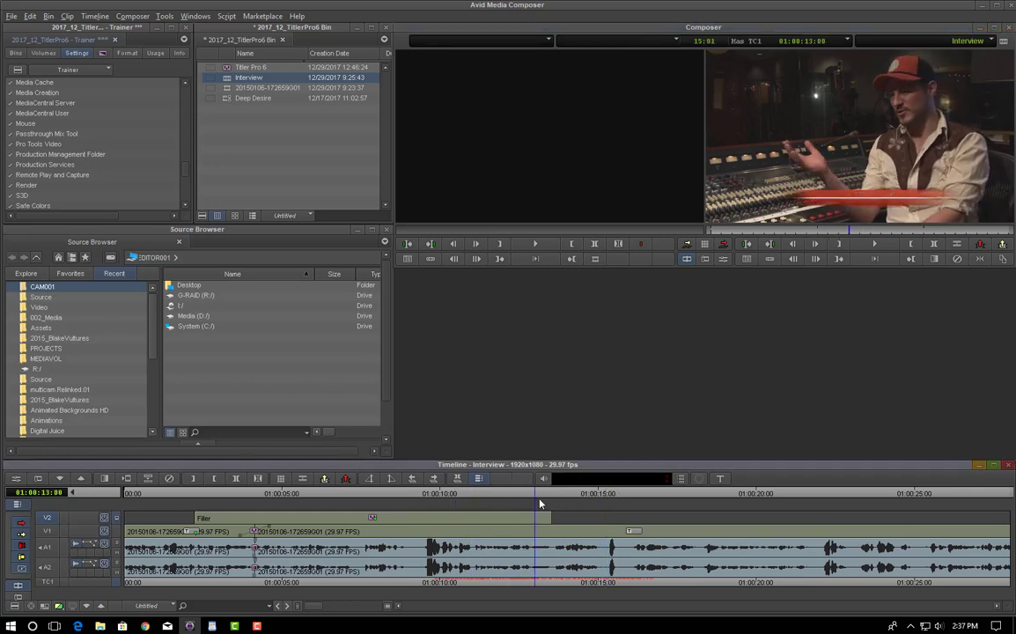
drag(551, 499, 245, 497)
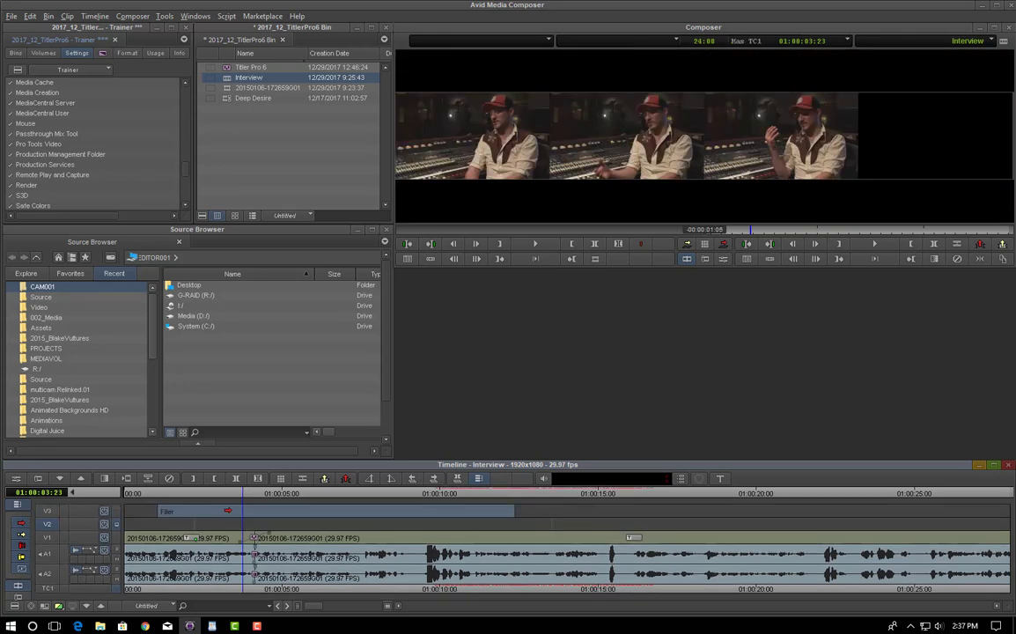
Step: Shift the title earlier on V2, trim its edge, and play it back from about 01:00:03:15
drag(287, 521, 224, 518)
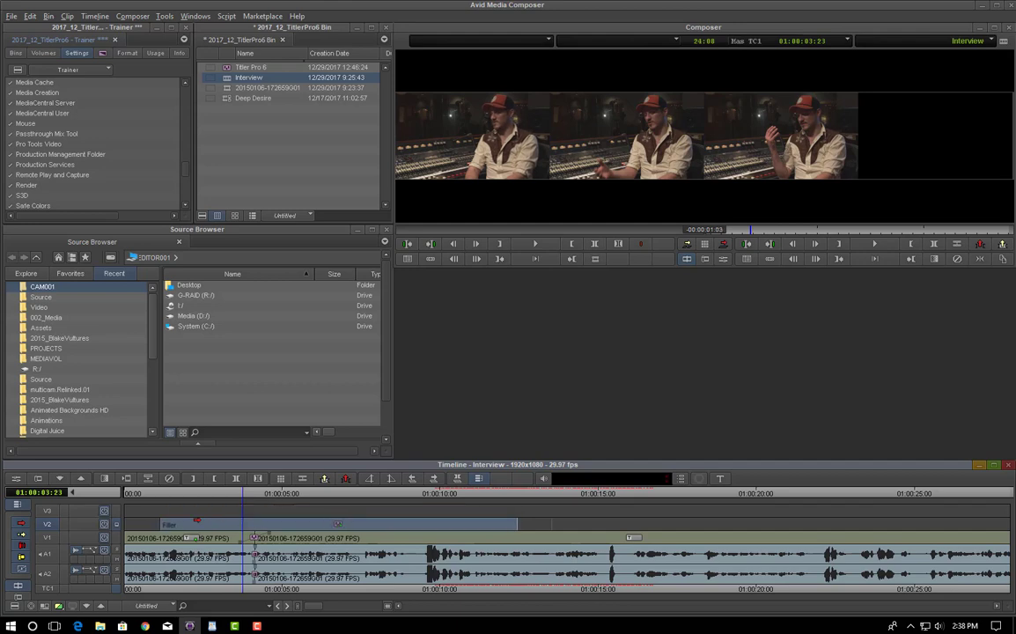
click(221, 518)
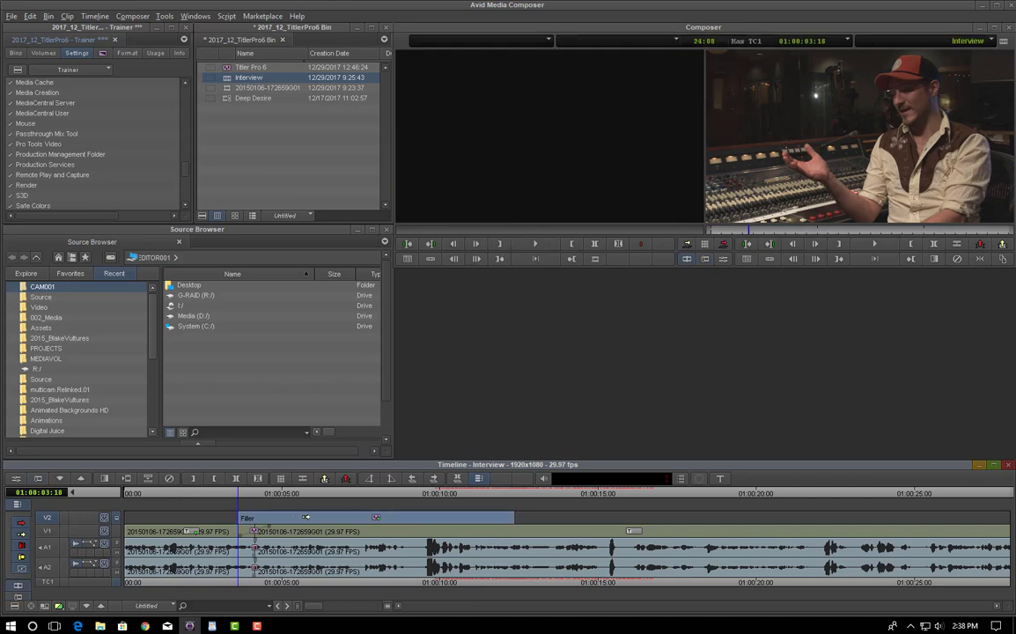
drag(300, 517, 283, 517)
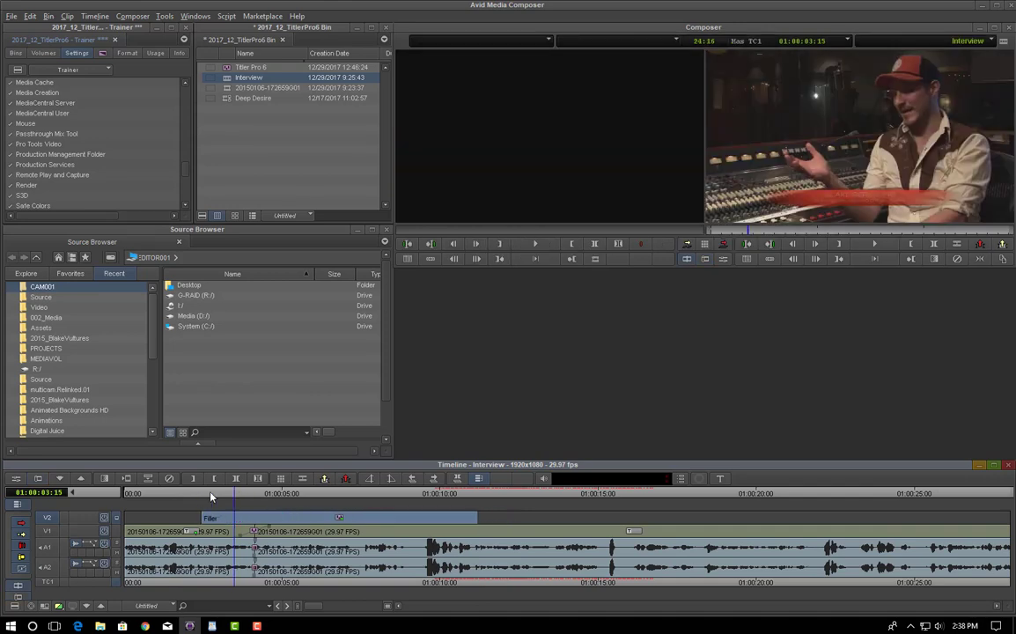
click(200, 498)
key(space)
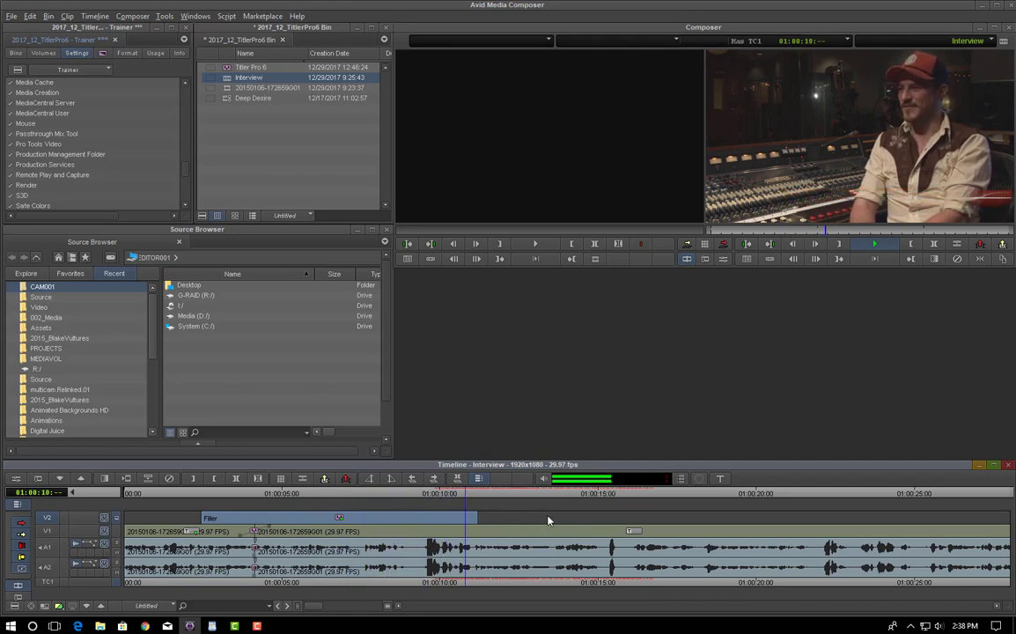
key(space)
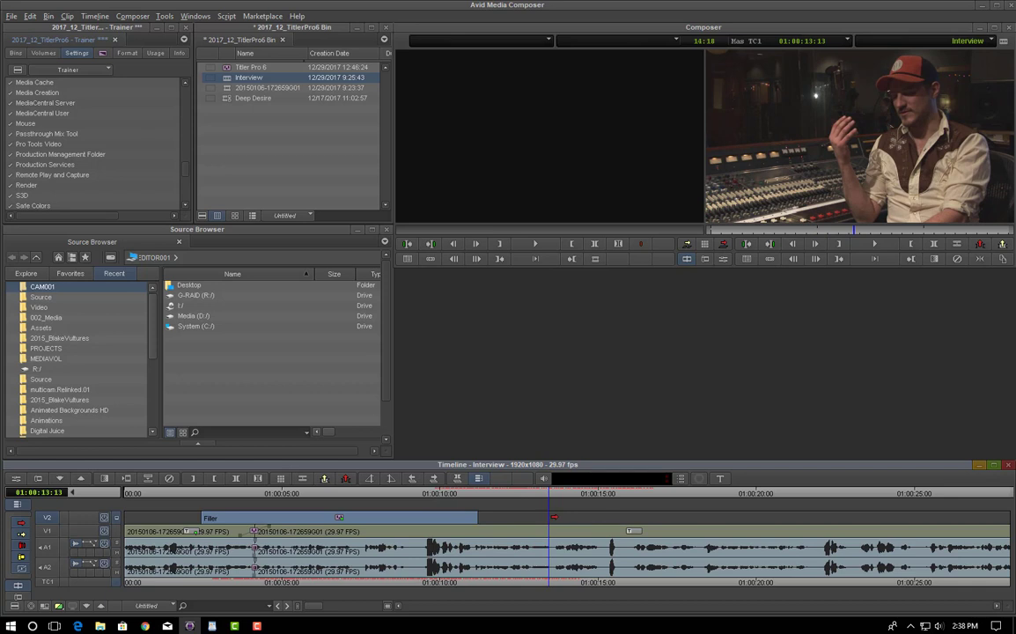